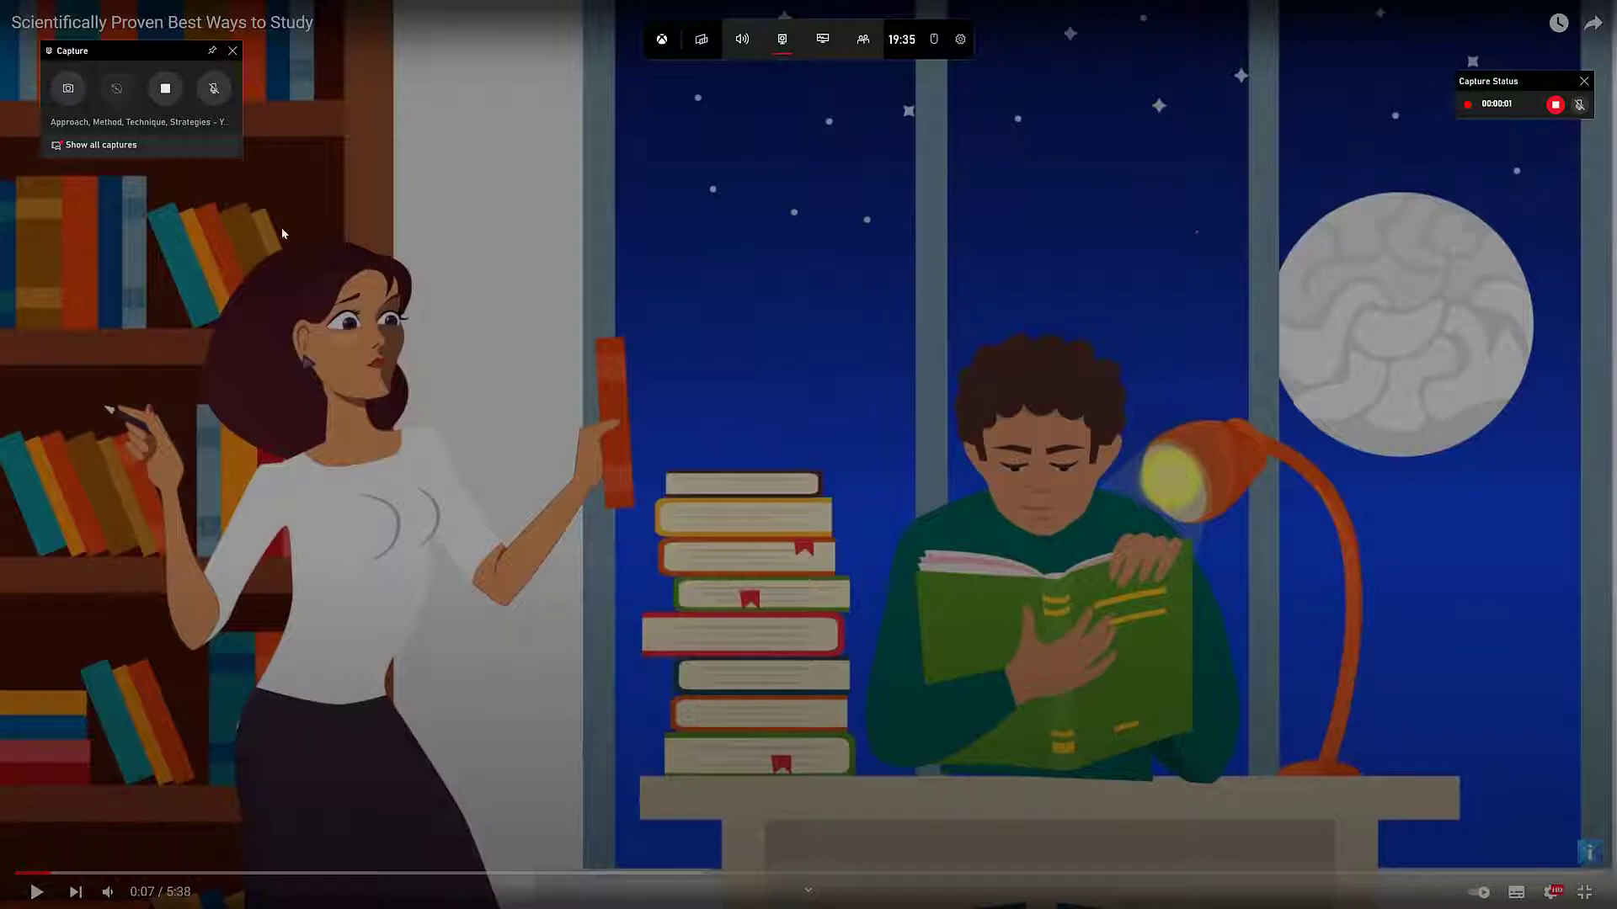
- Play the study video to about 0:38 while recording, pause it, leave full screen and minimize the browser
left_click(1036, 548)
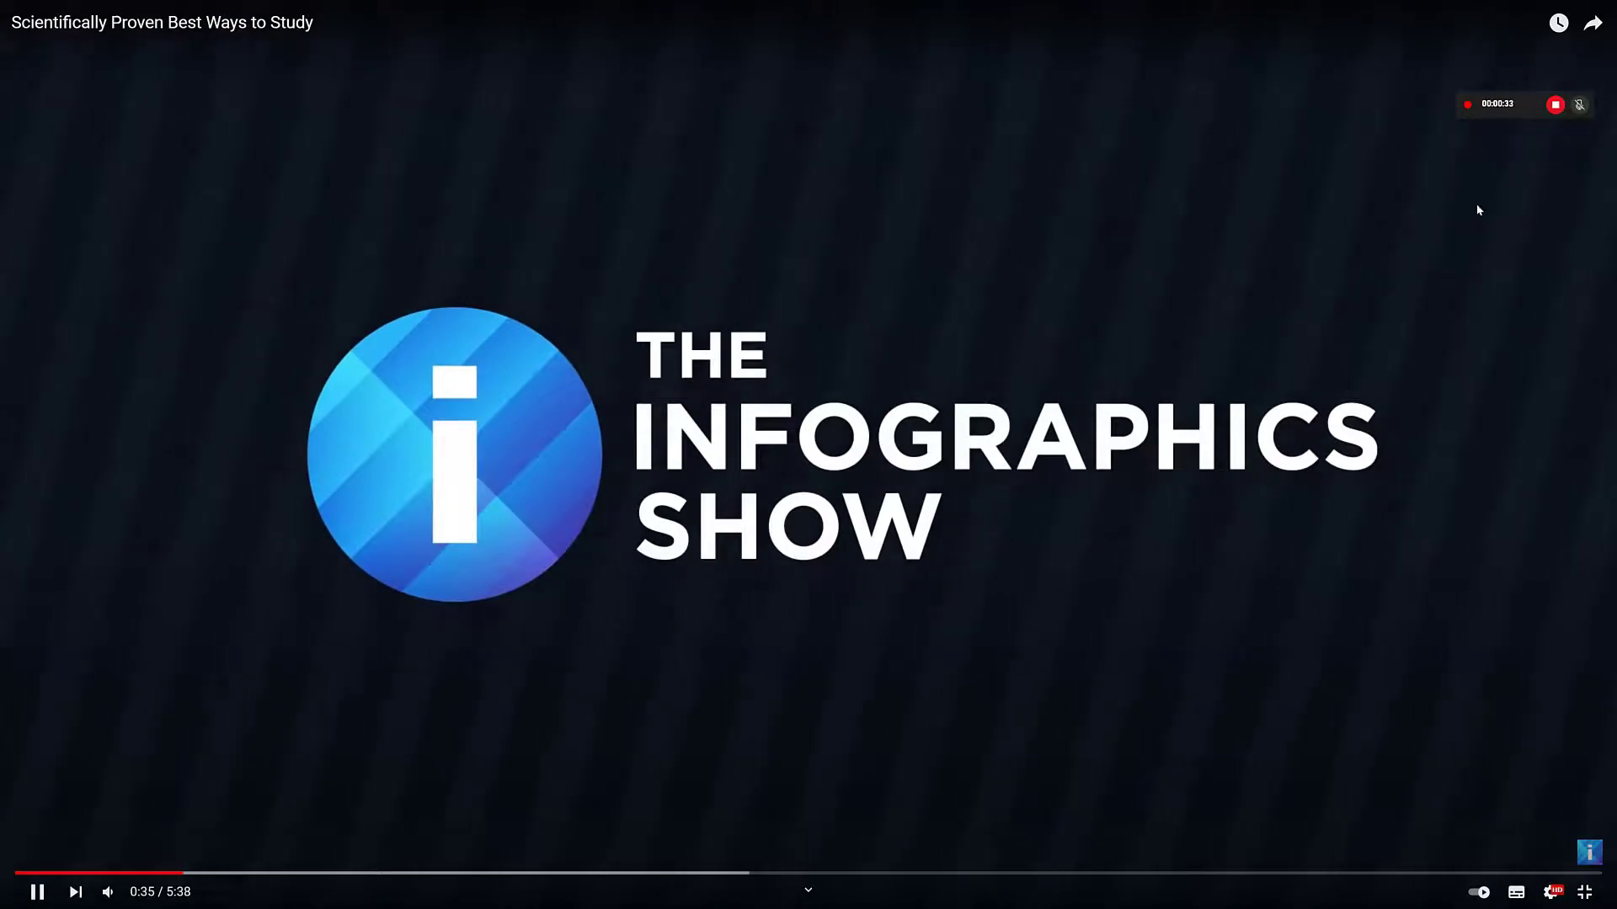
left_click(37, 890)
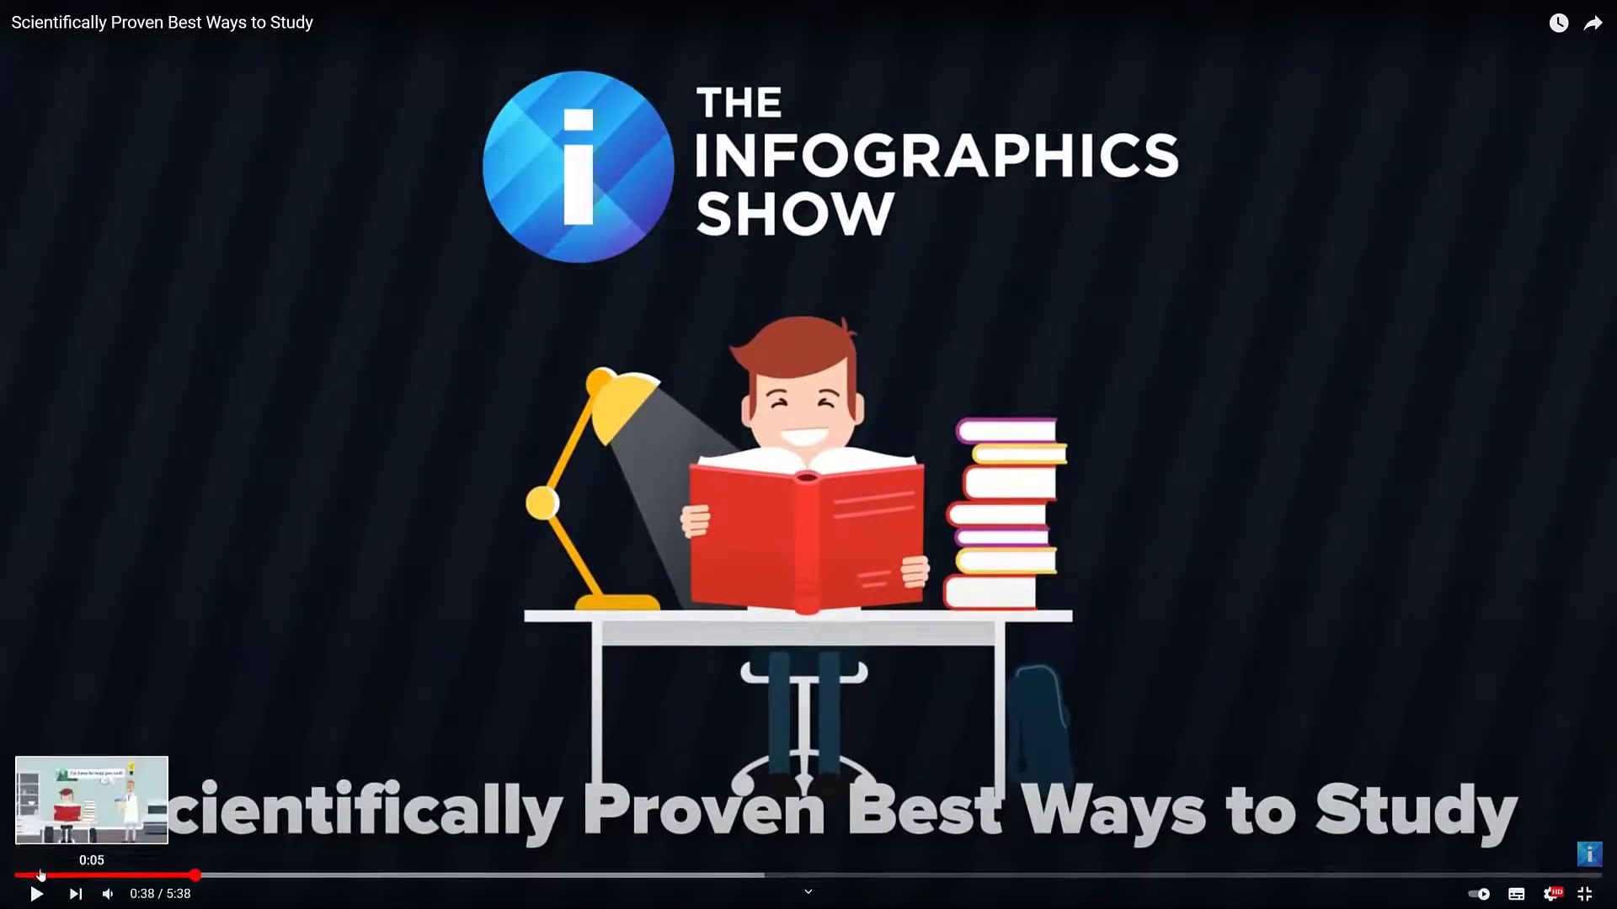
key("Escape")
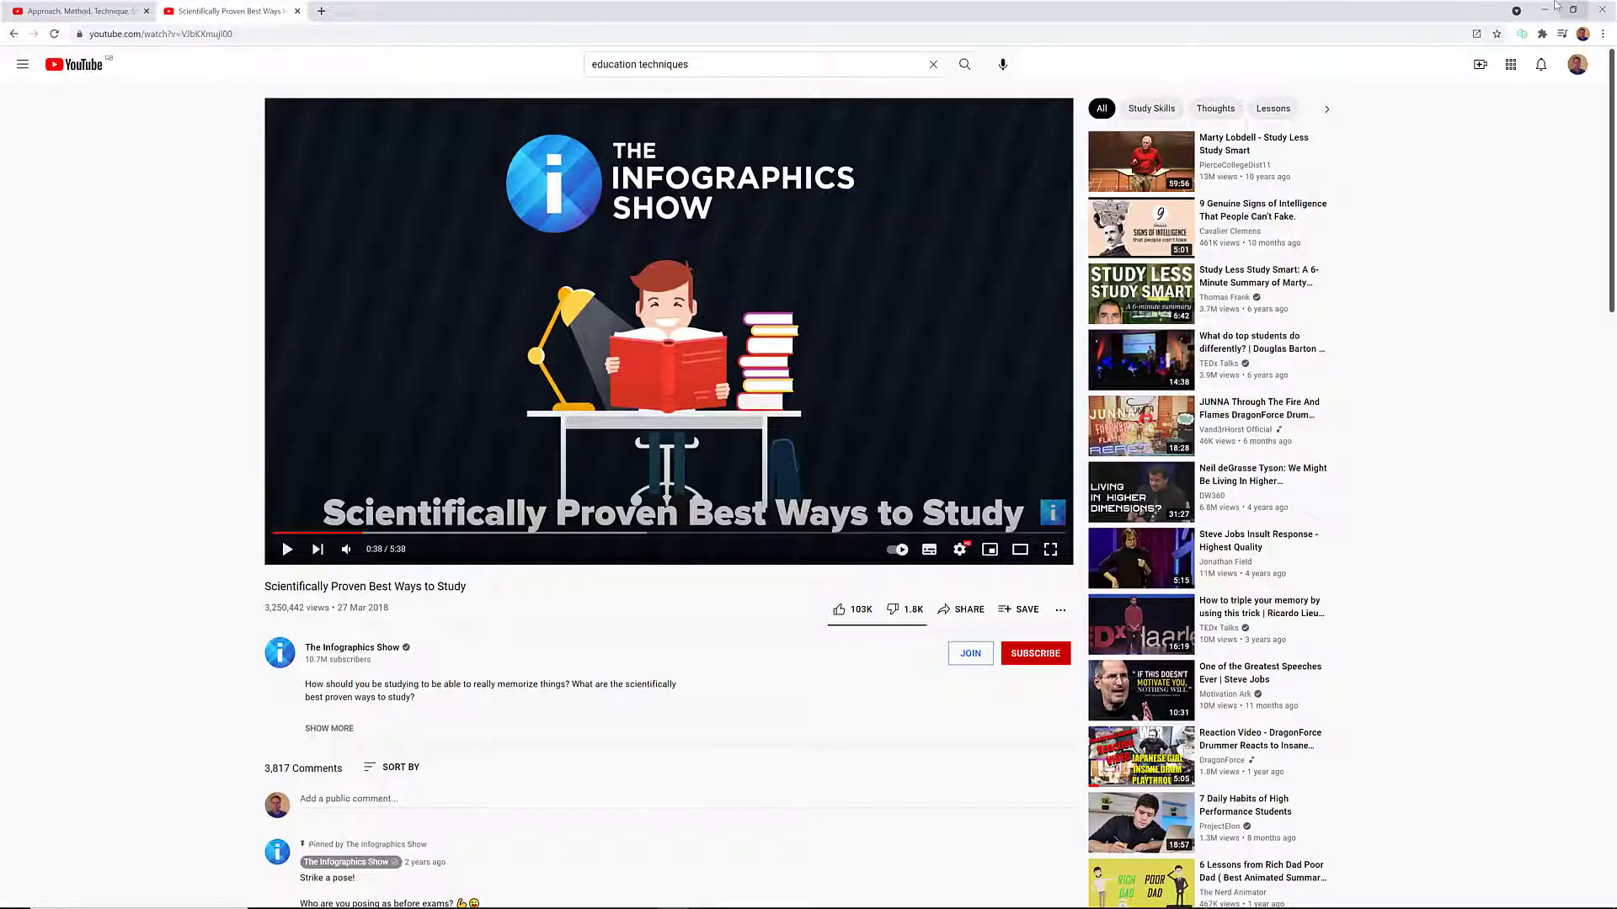
left_click(1540, 5)
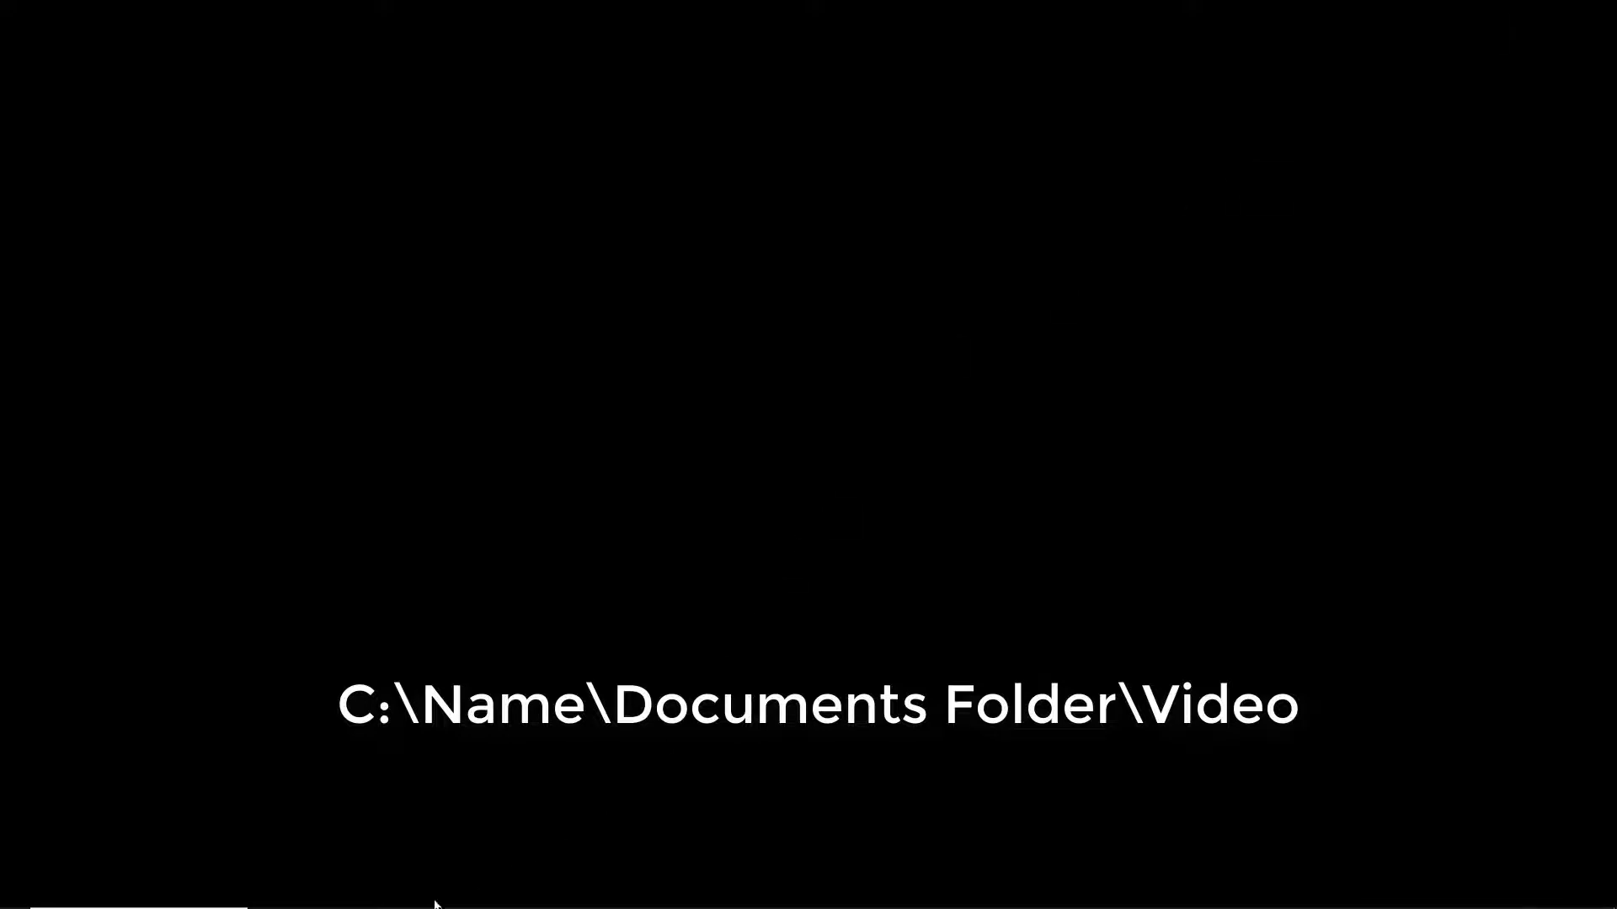
- Switch to File Explorer and open the Captures folder inside Videos
key("super+e")
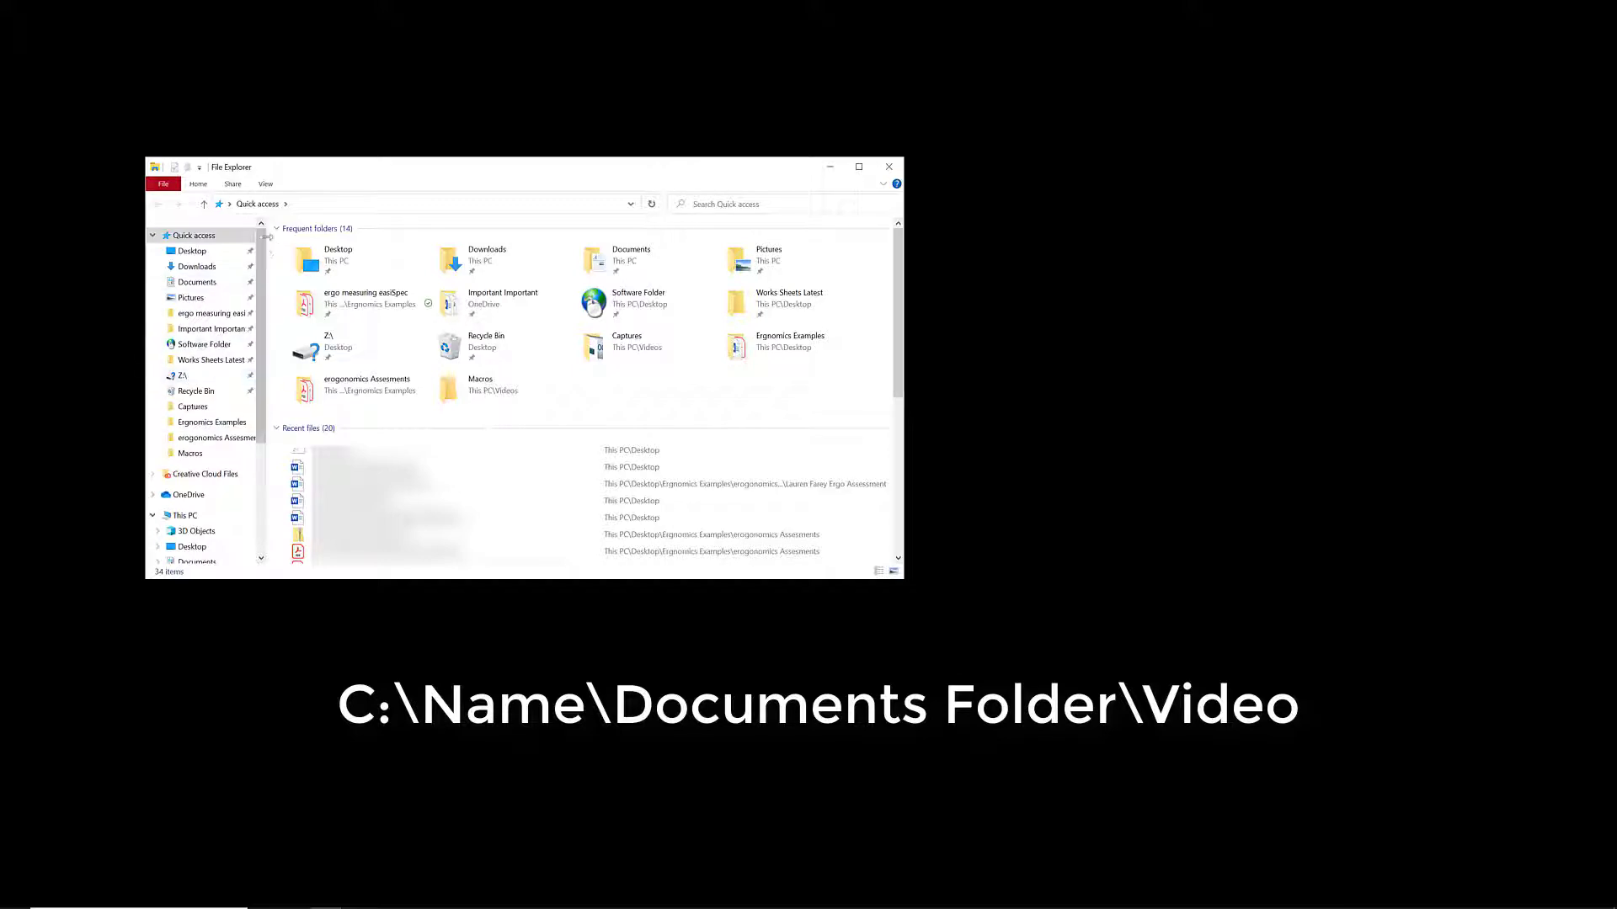
left_click_drag(264, 255, 242, 421)
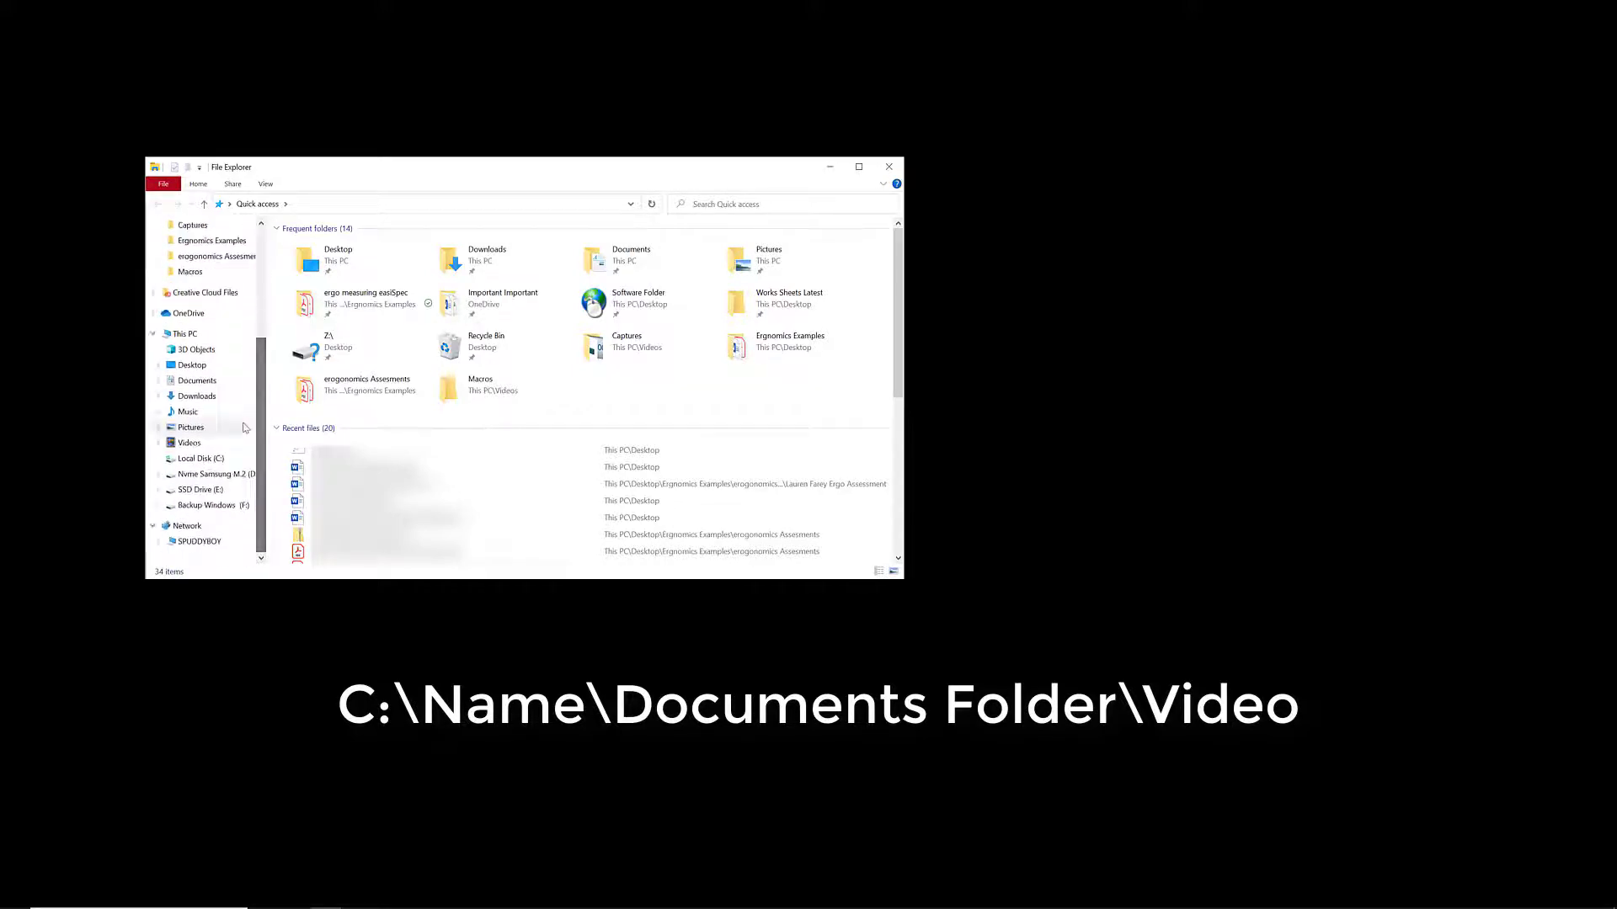
left_click(229, 443)
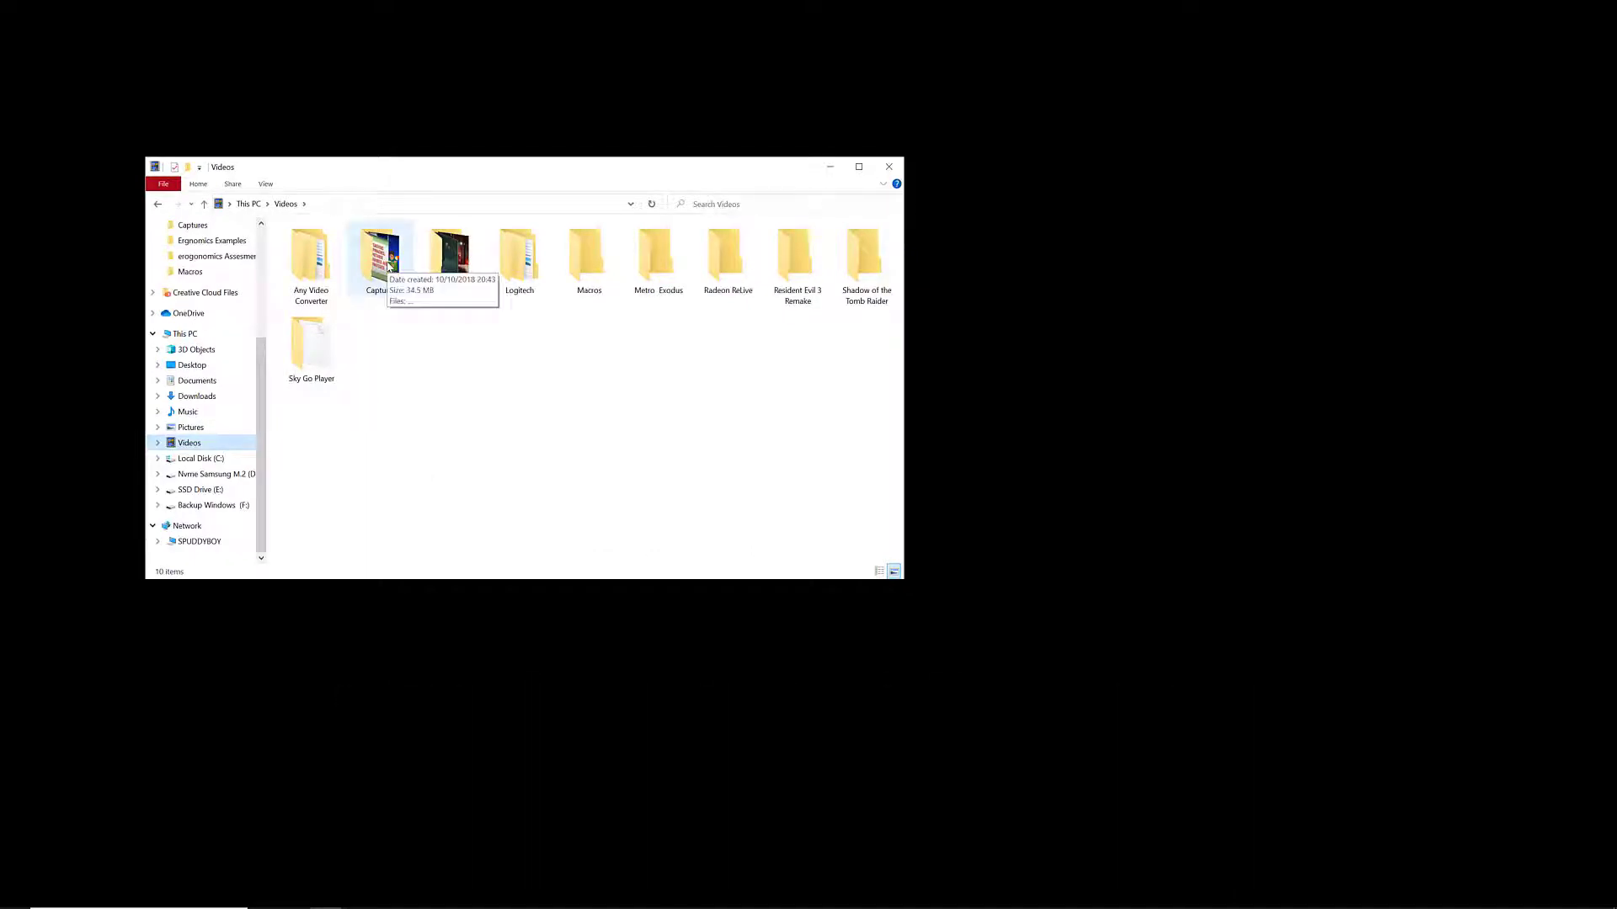
double_click(390, 266)
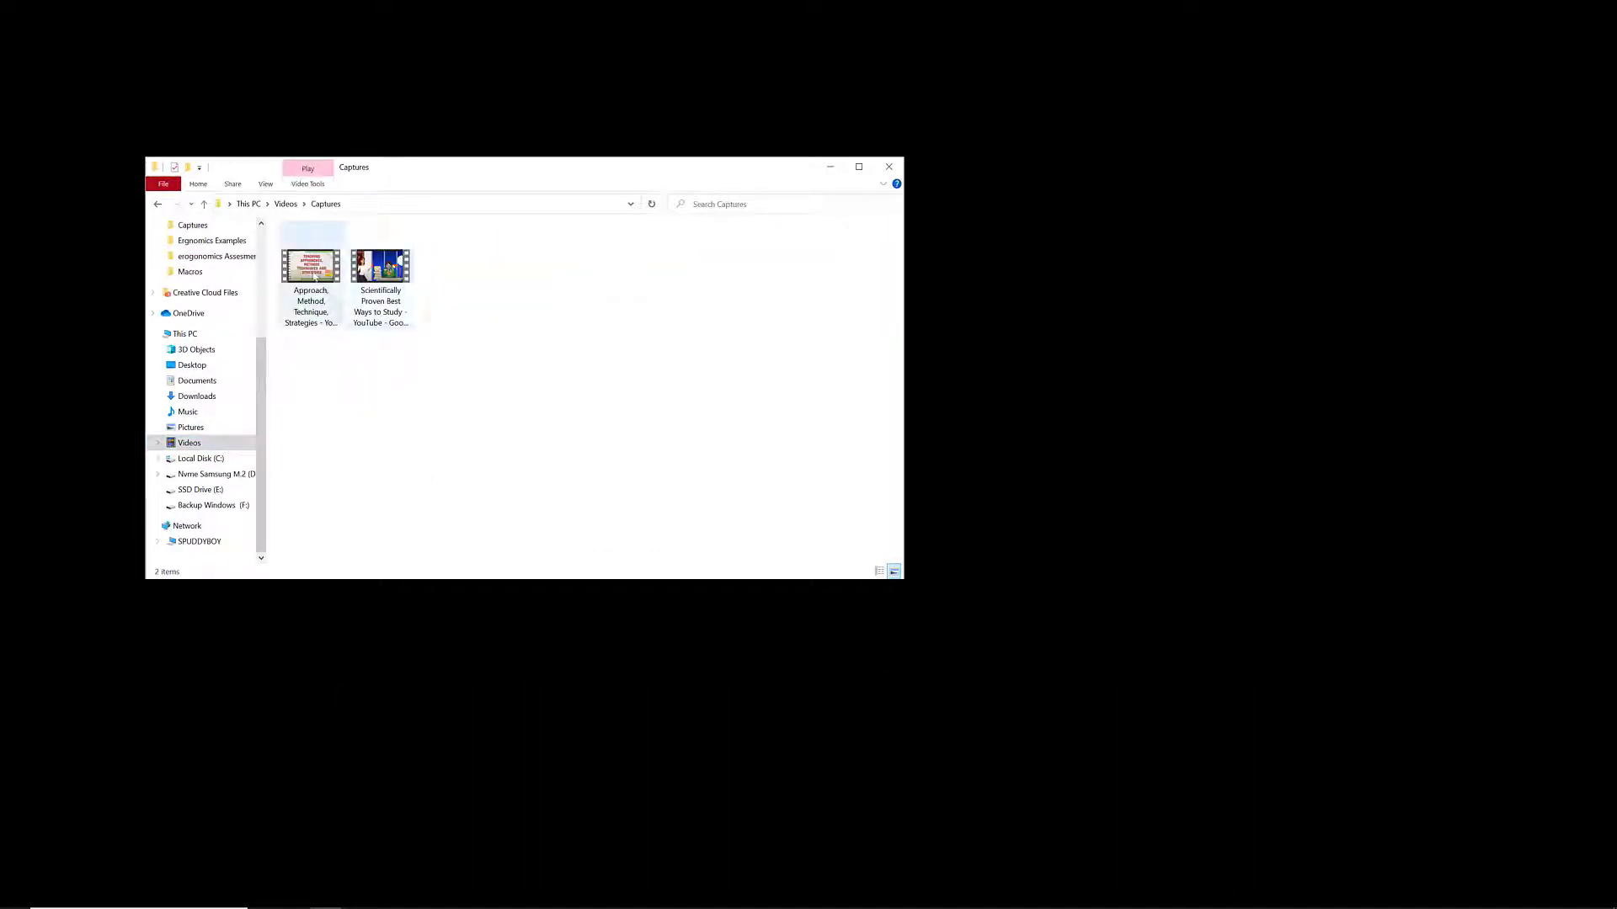
- Preview the two captured recordings one after the other and close the player after each
double_click(311, 266)
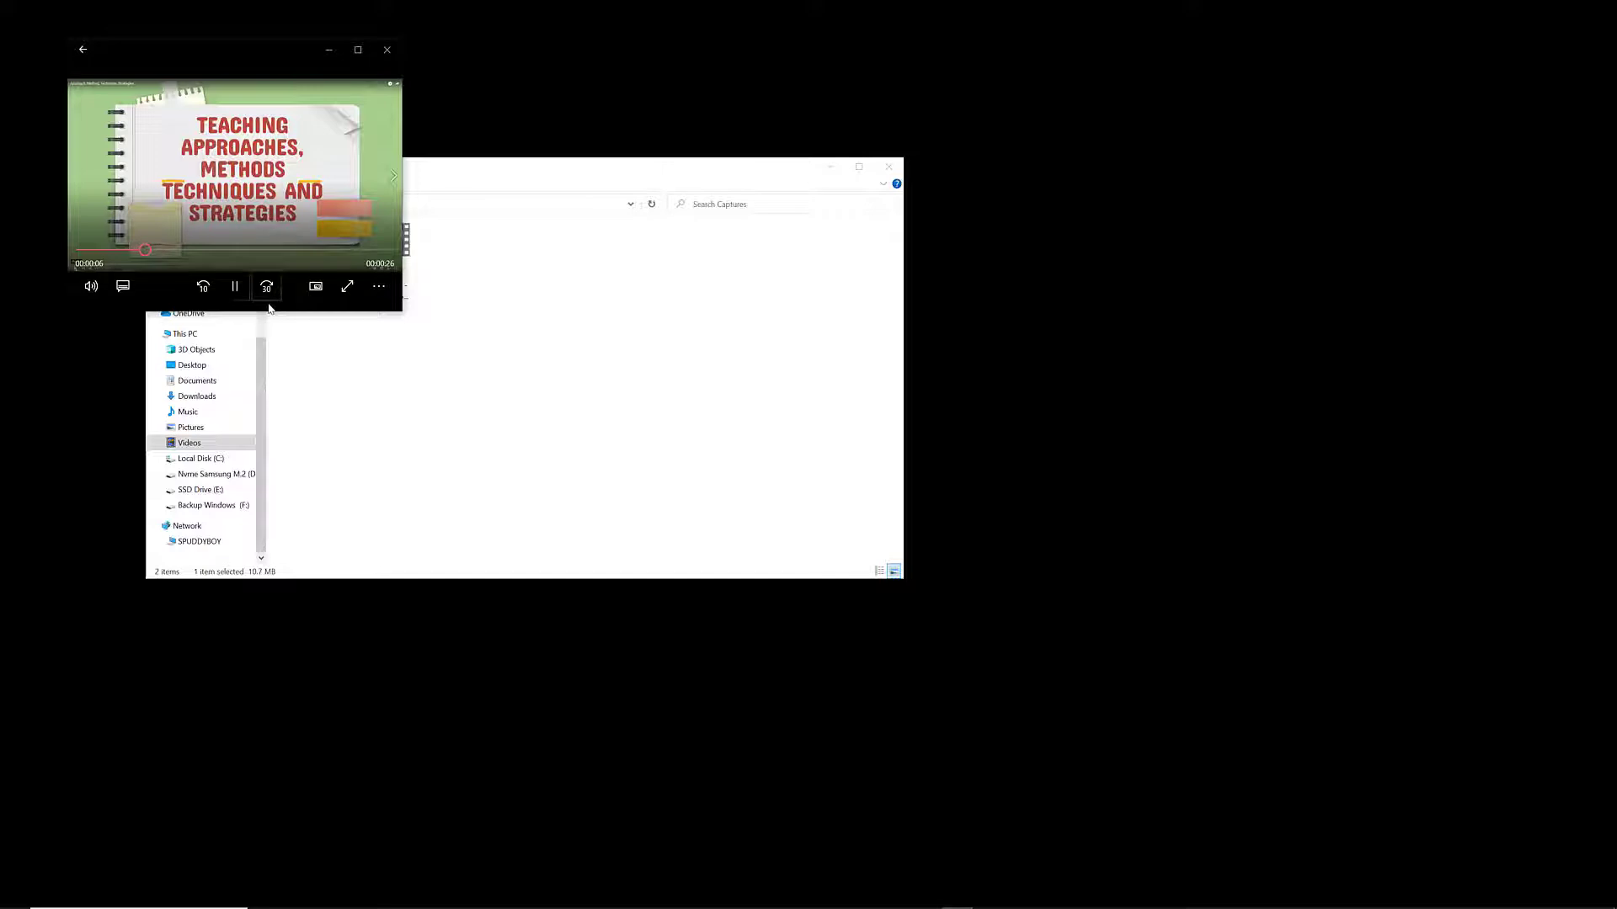
left_click(386, 51)
double_click(377, 243)
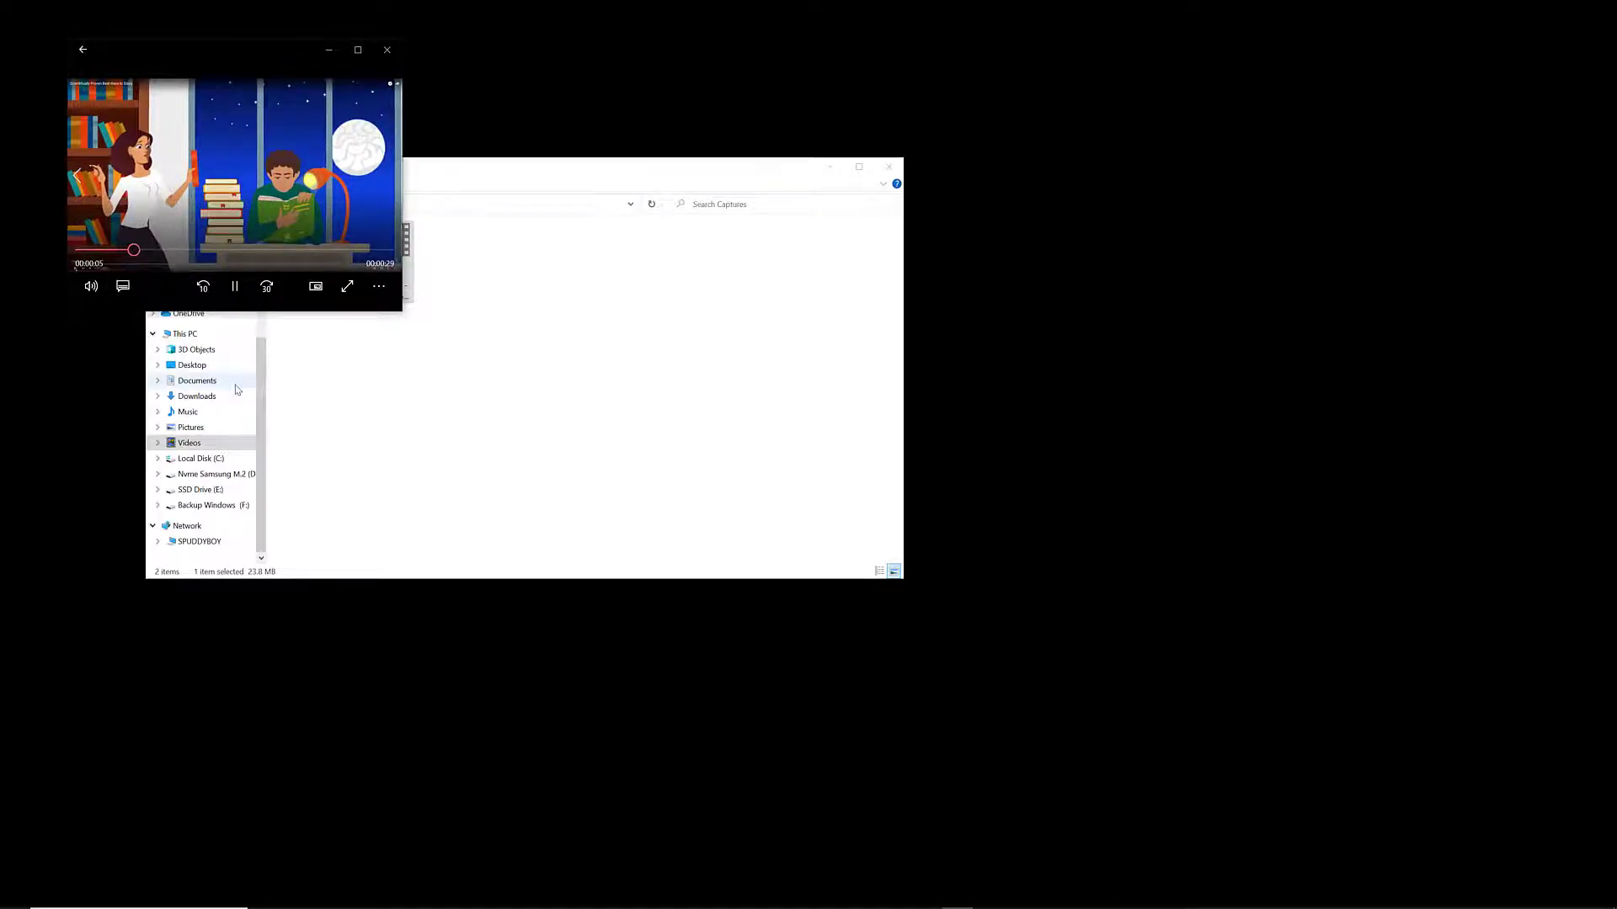
left_click(387, 50)
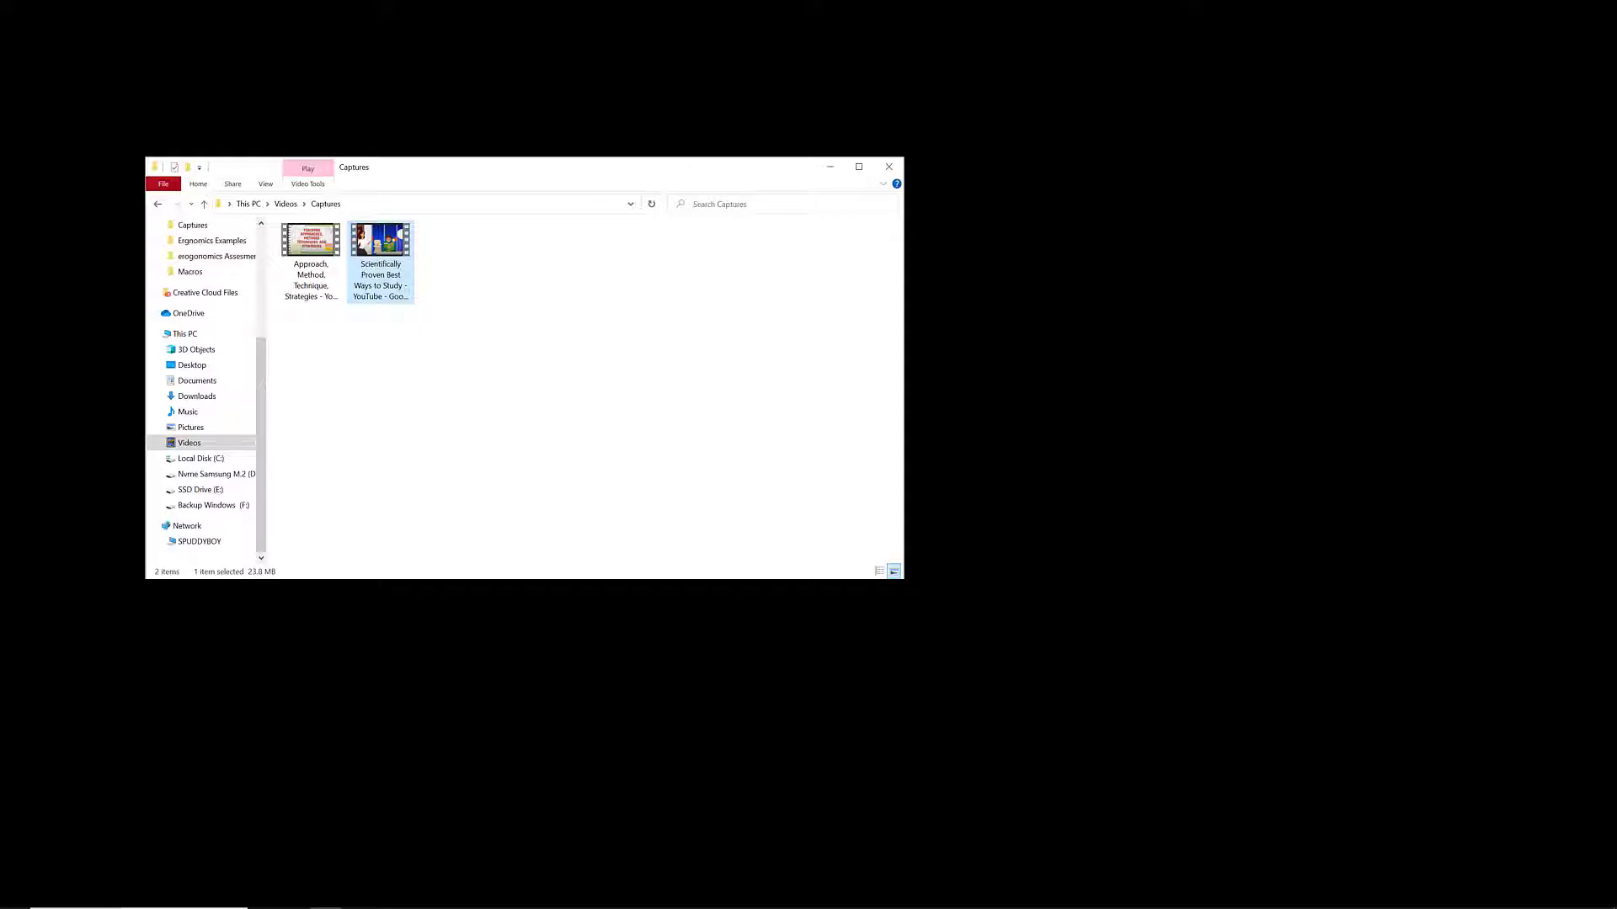
- Find and launch the Windows Video Editor app
left_click(71, 907)
type("video")
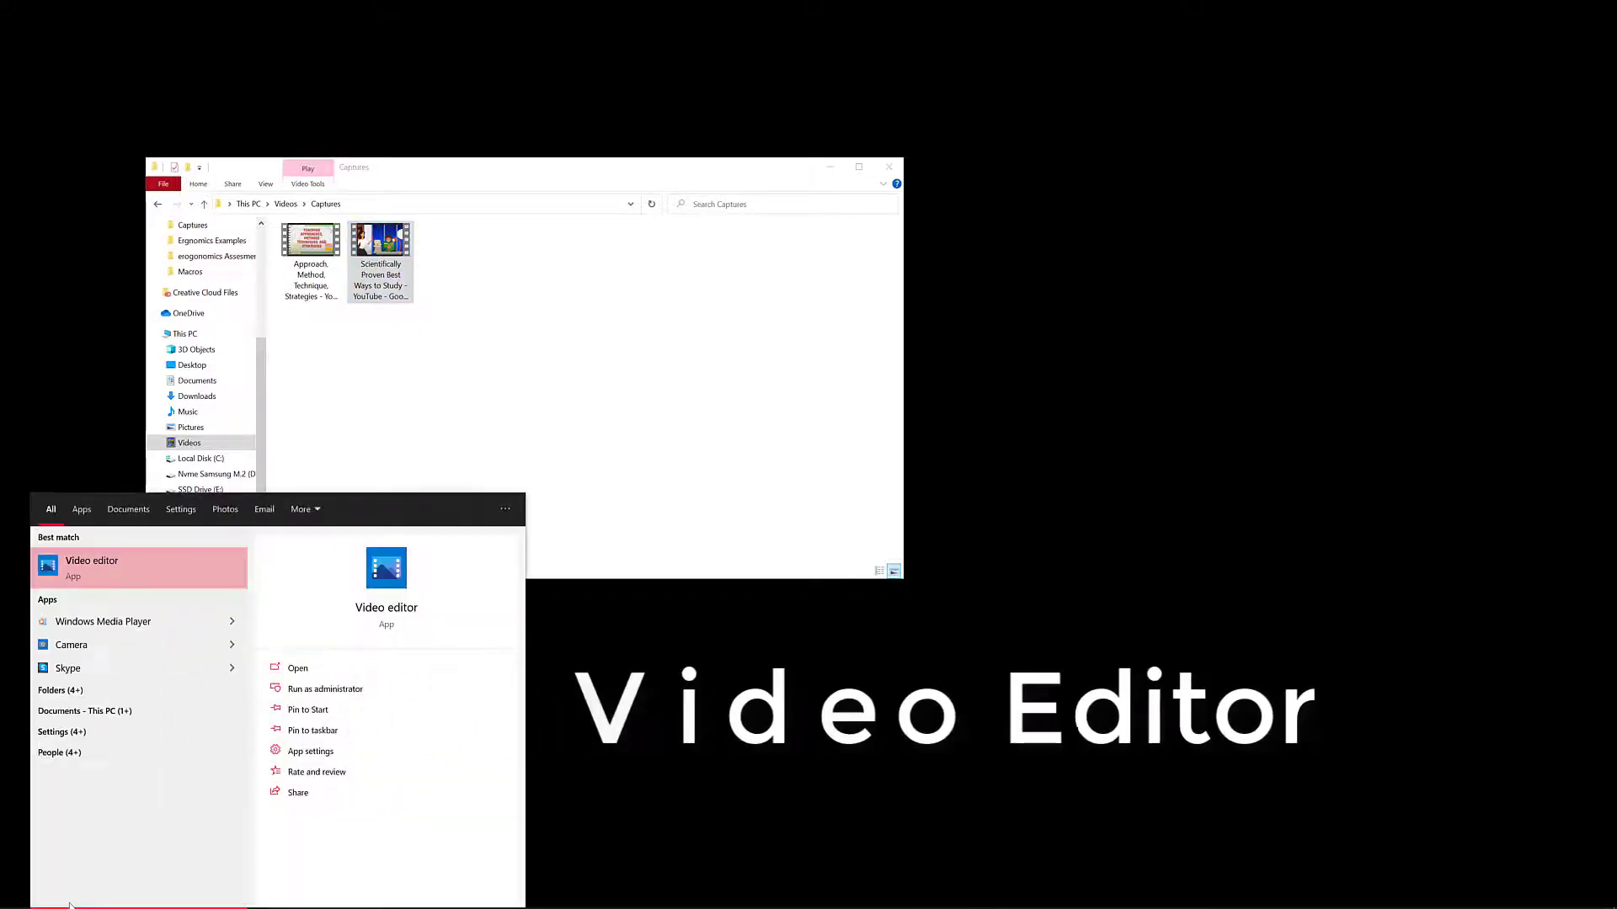
left_click(112, 579)
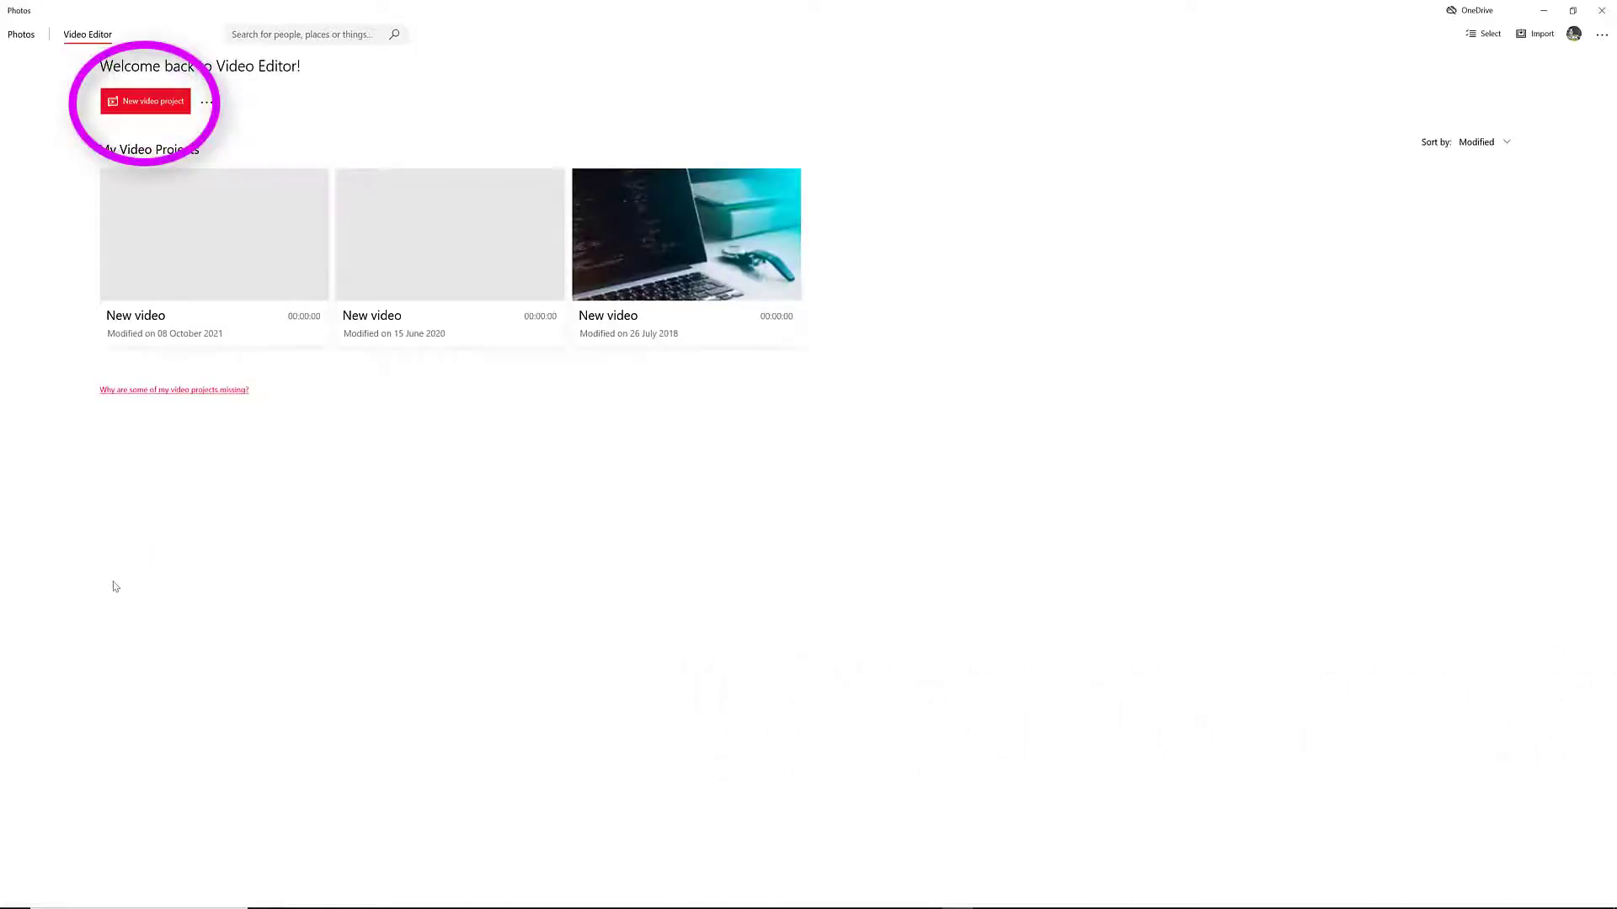
- Create a new video project named Study
left_click(140, 106)
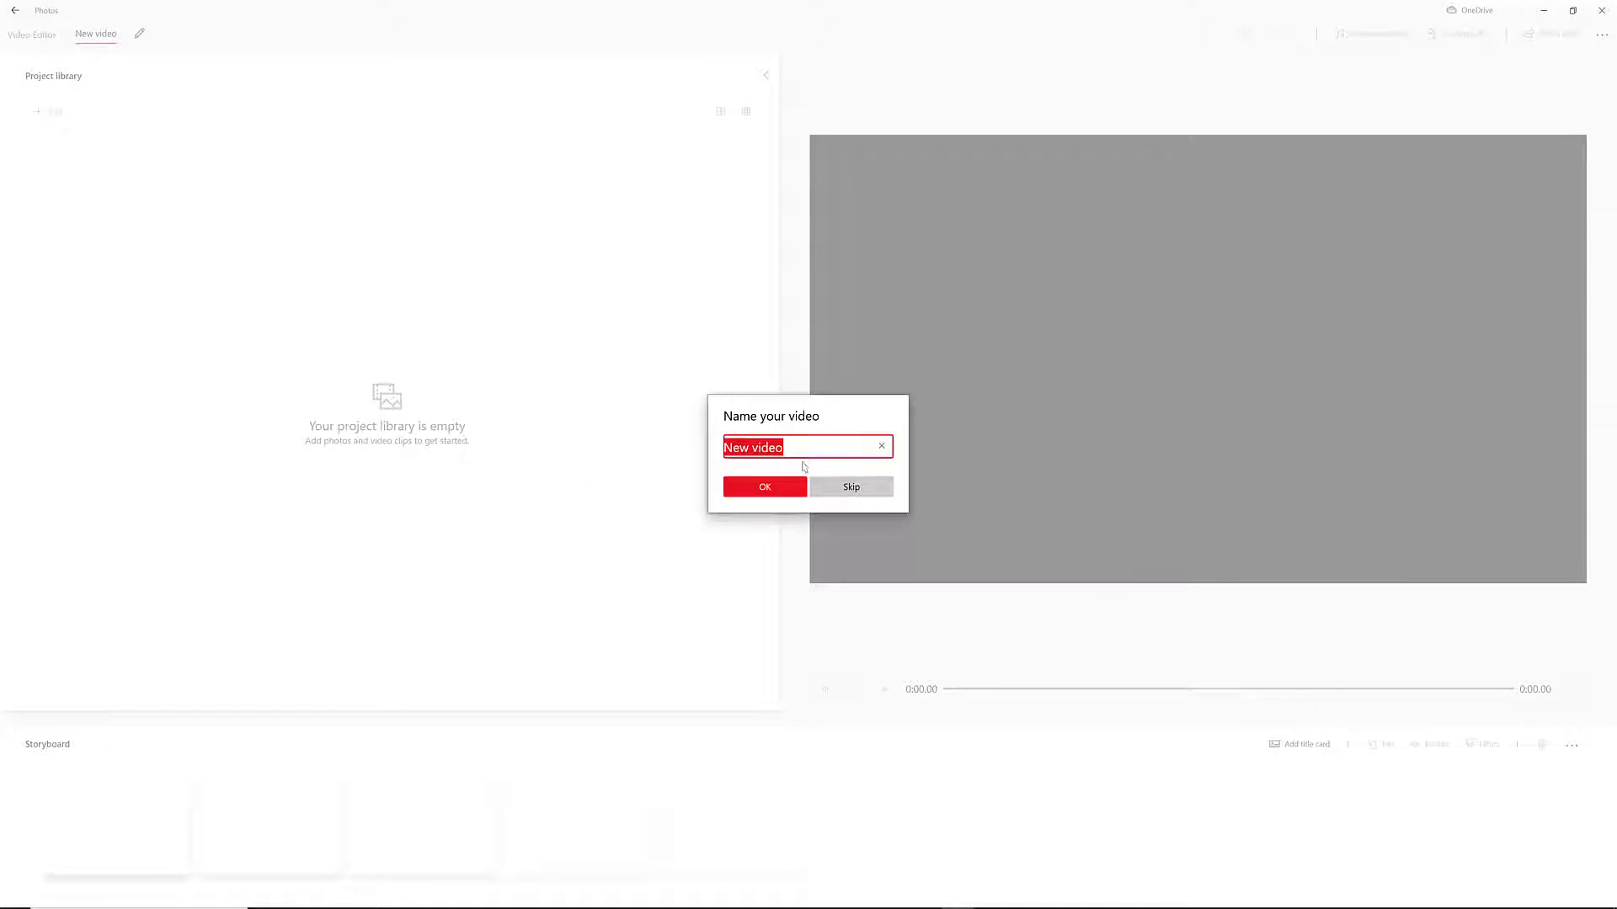
key("BackSpace")
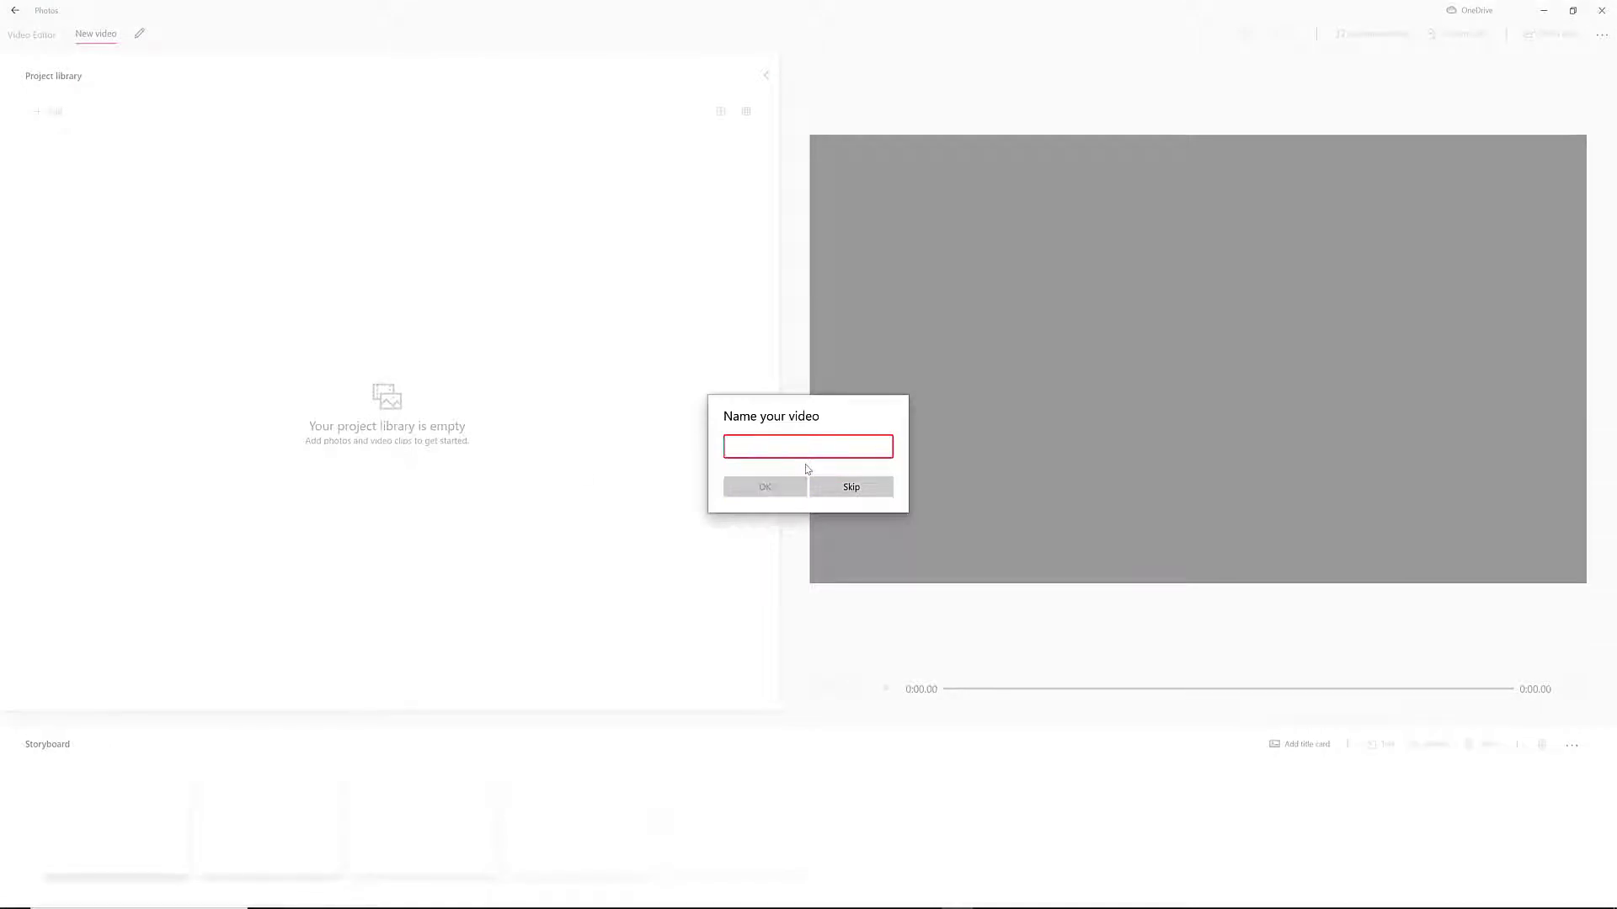
type("Study")
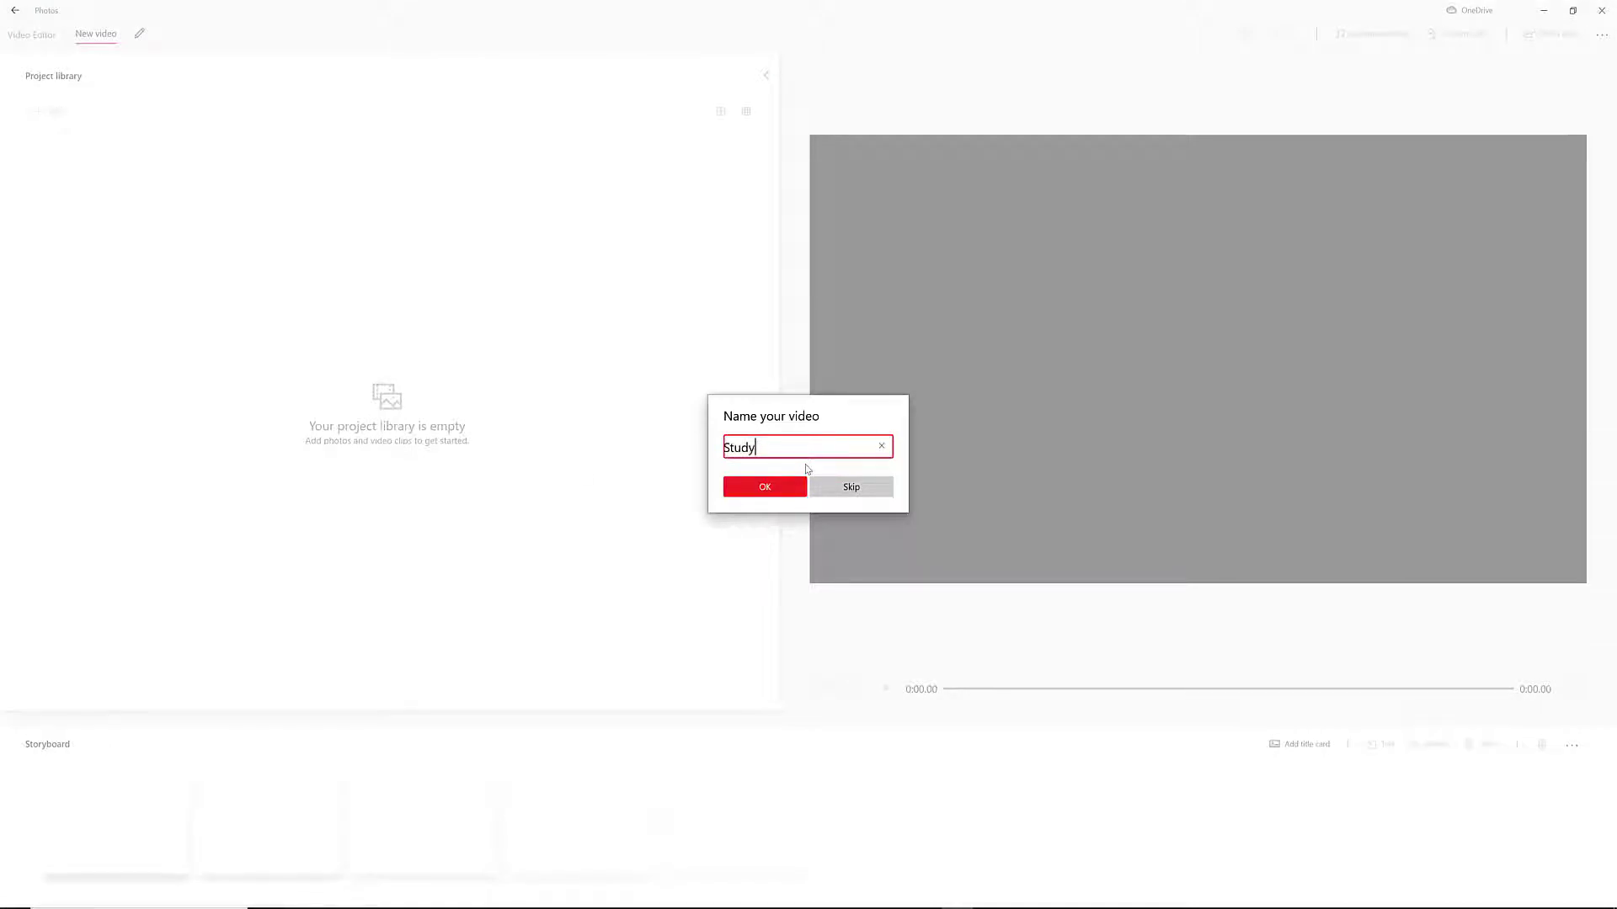
left_click(764, 487)
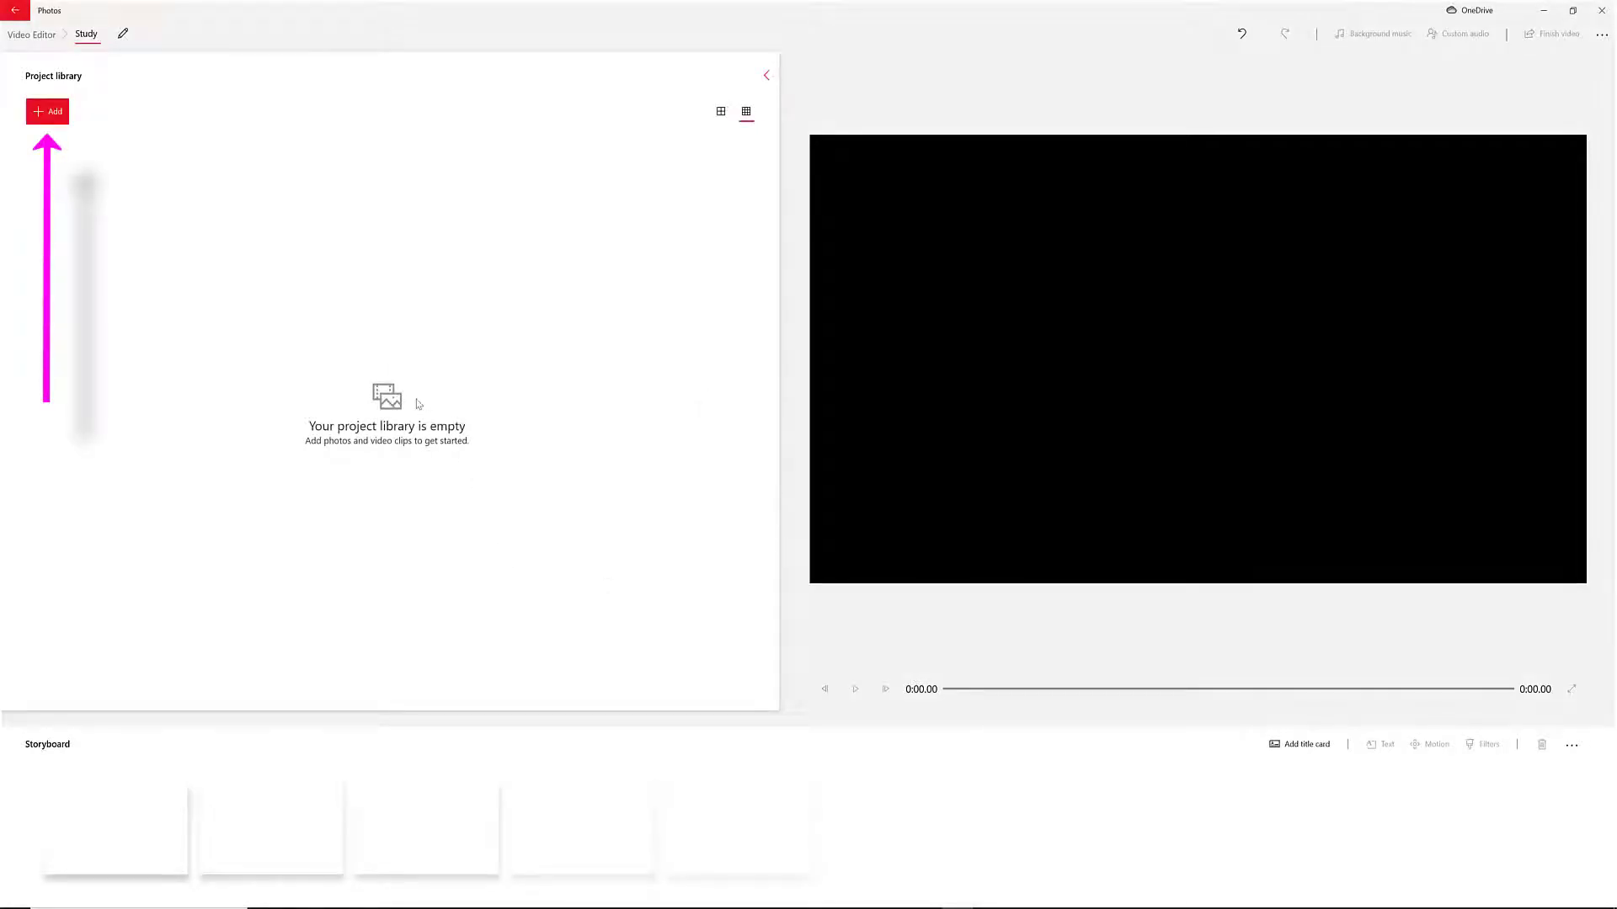
- Import both recordings from the PC's Captures folder into the project library
left_click(51, 115)
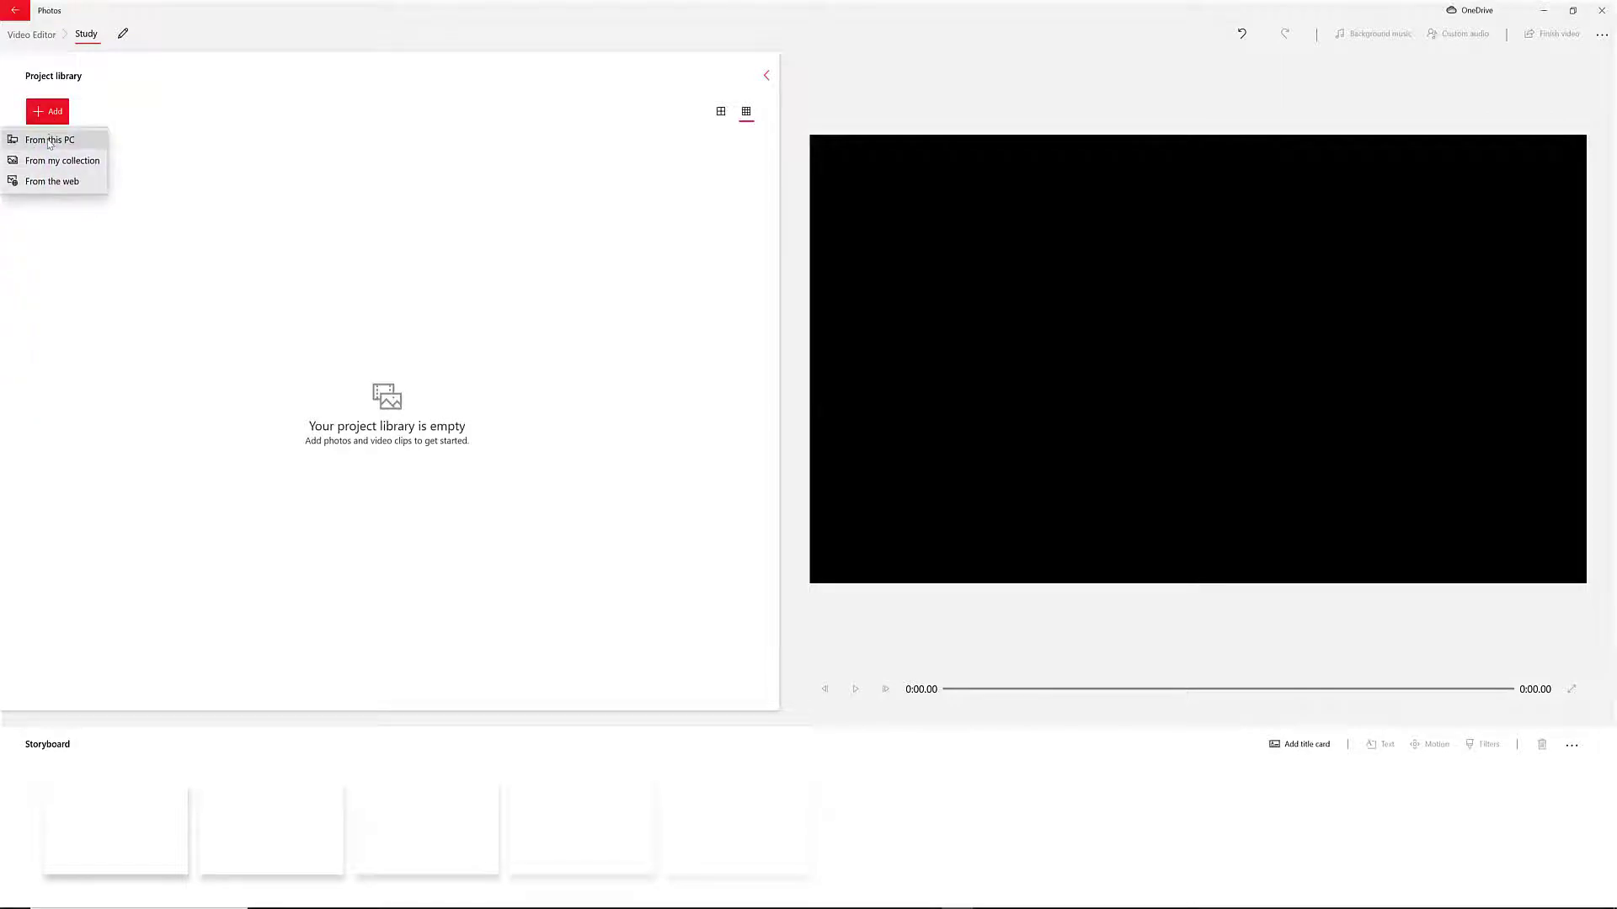
left_click(48, 141)
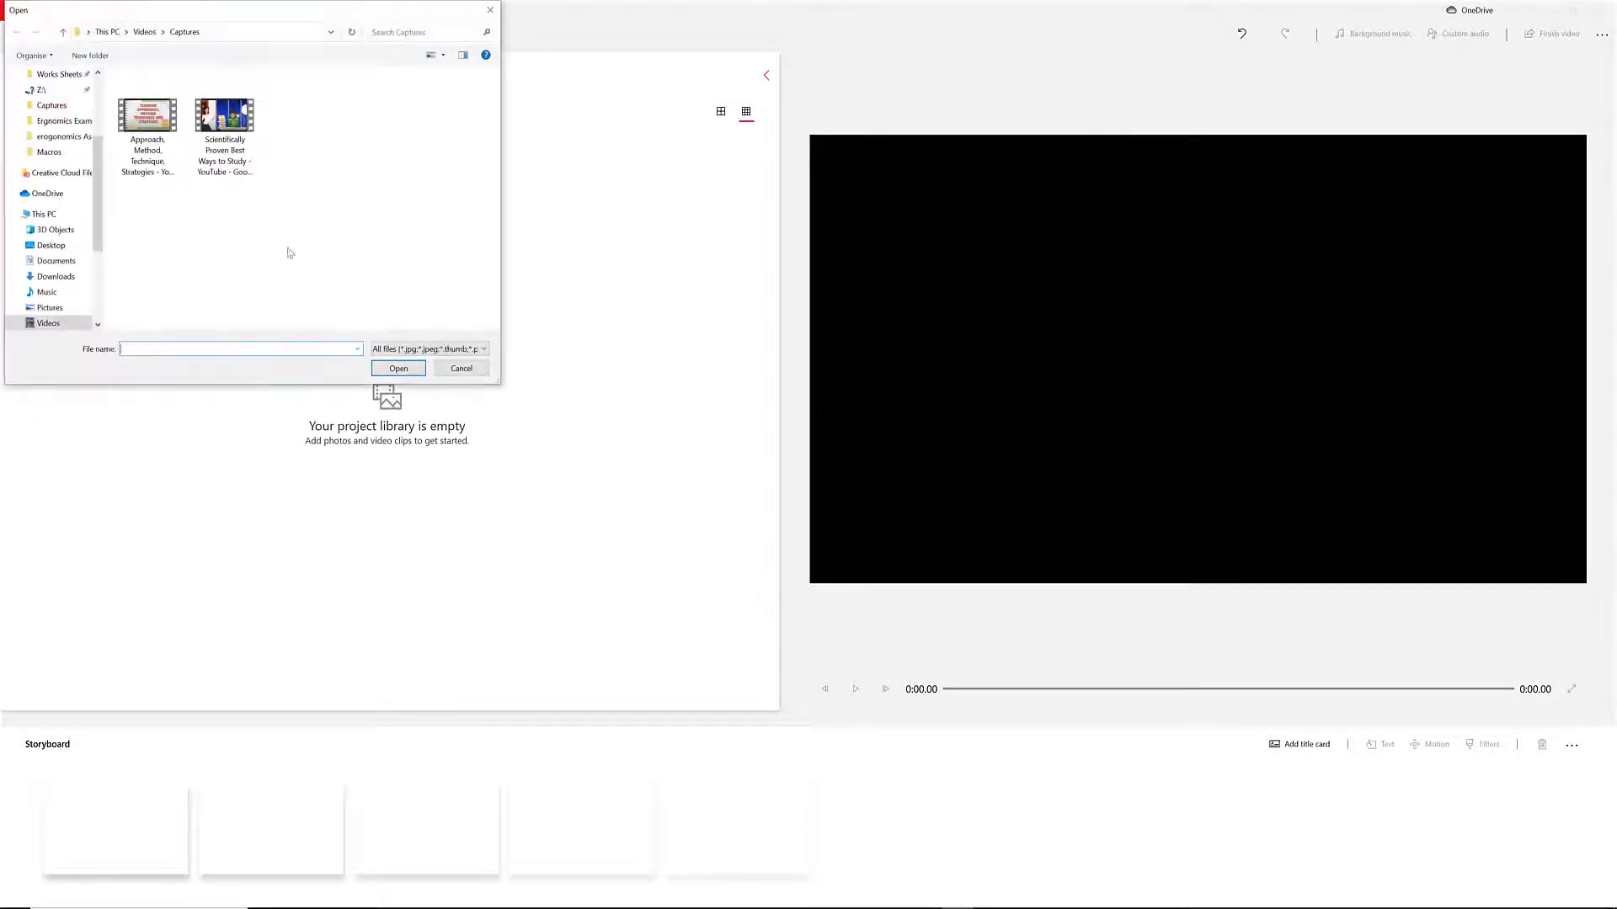
left_click(161, 128)
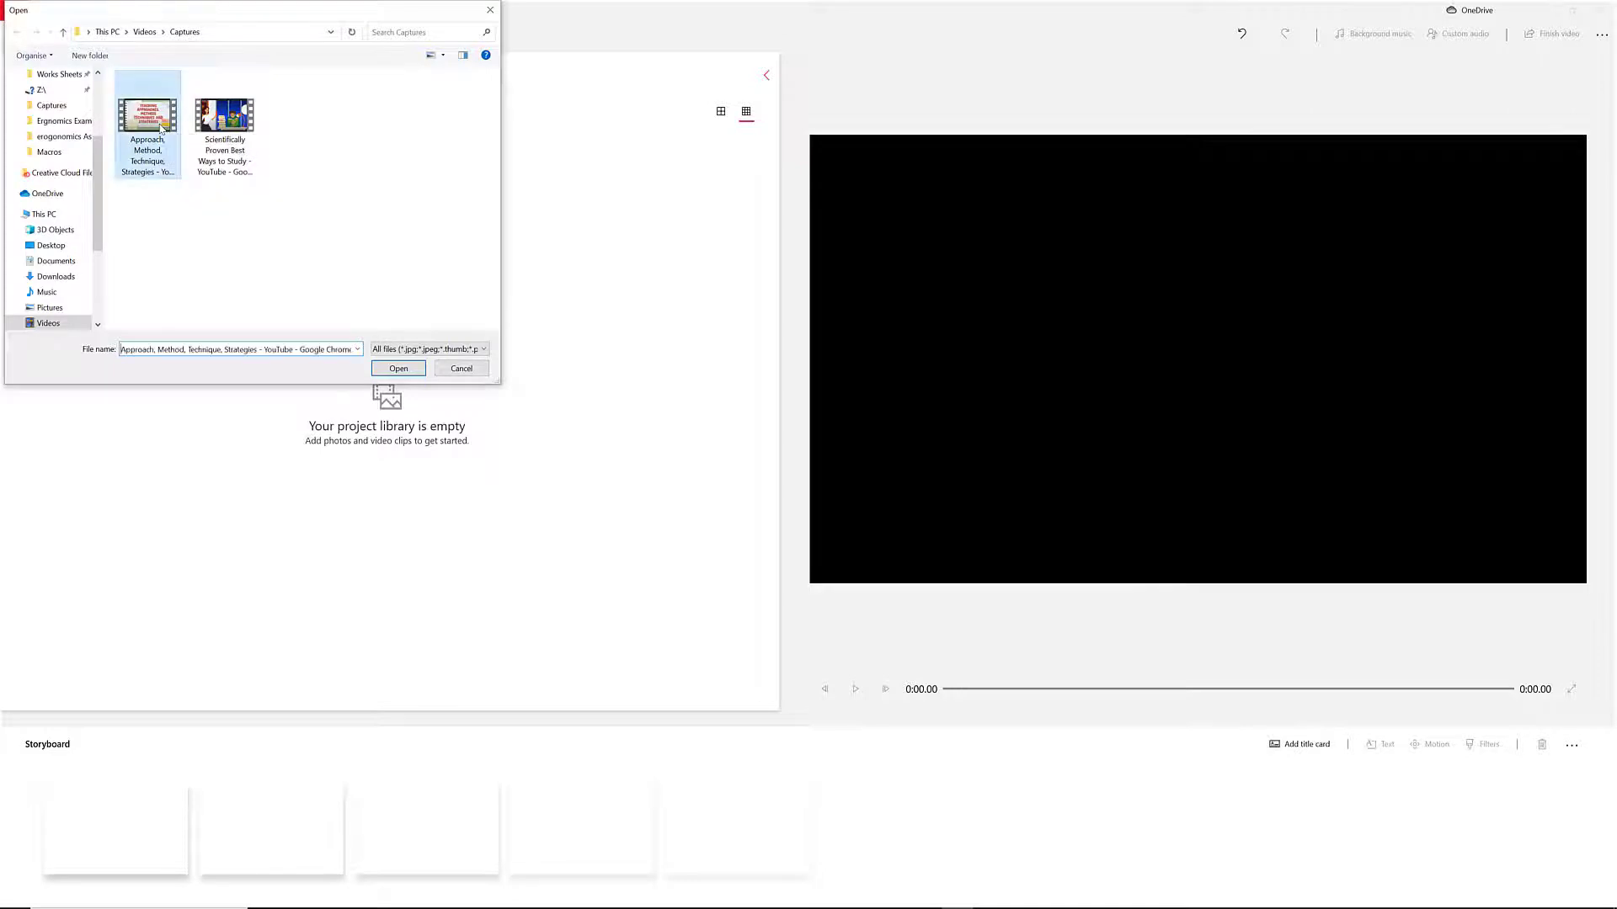
left_click(234, 125, "shift")
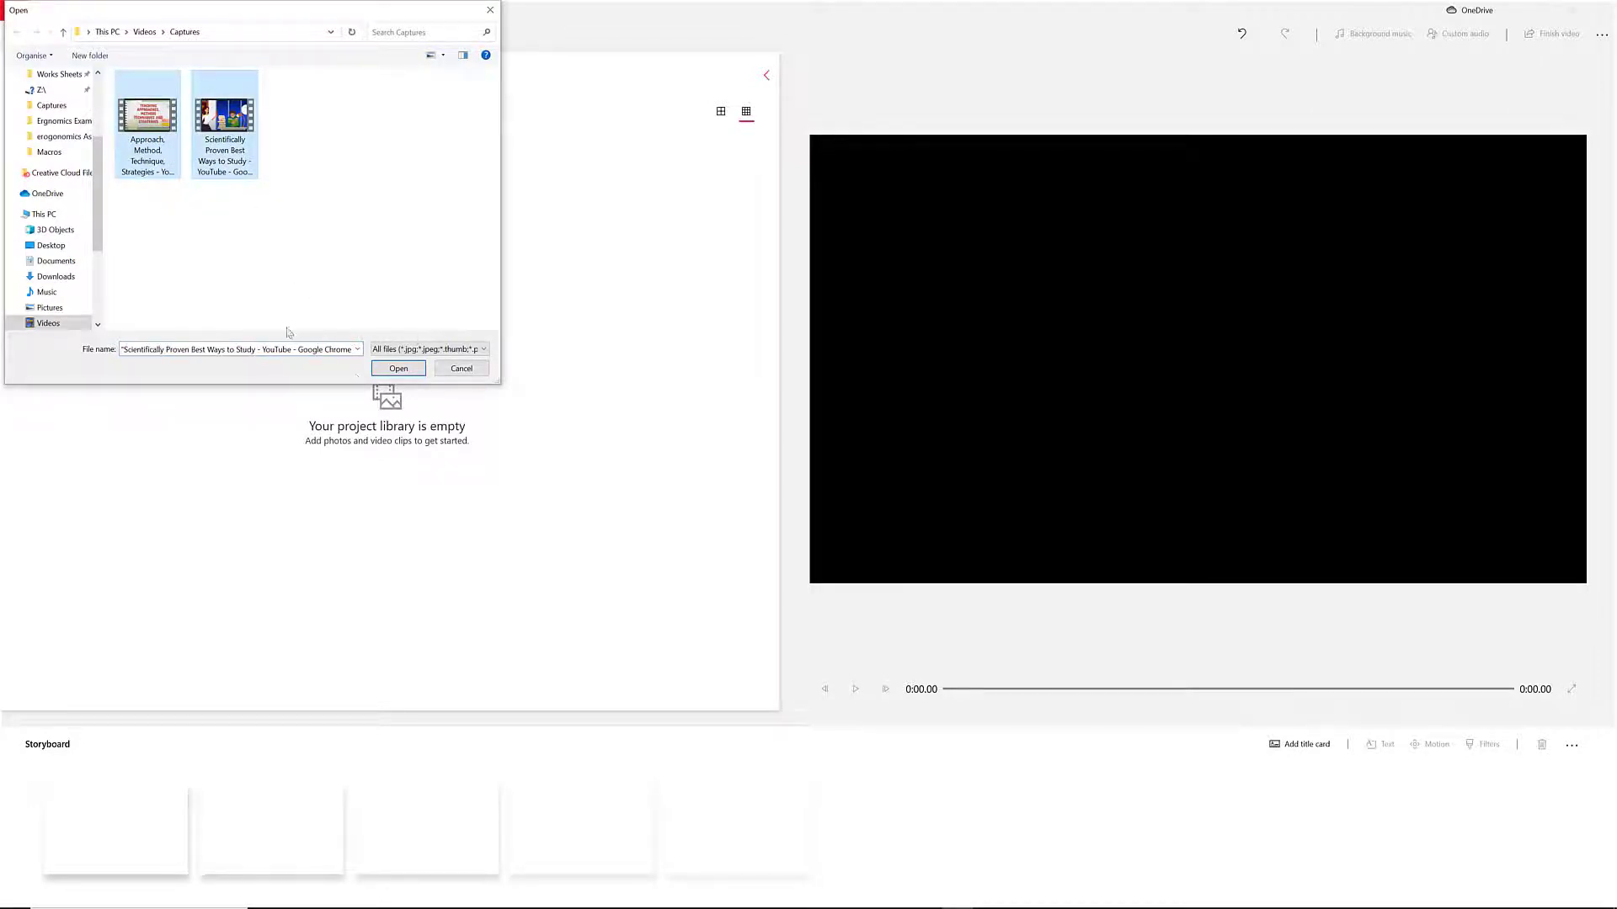
left_click(389, 373)
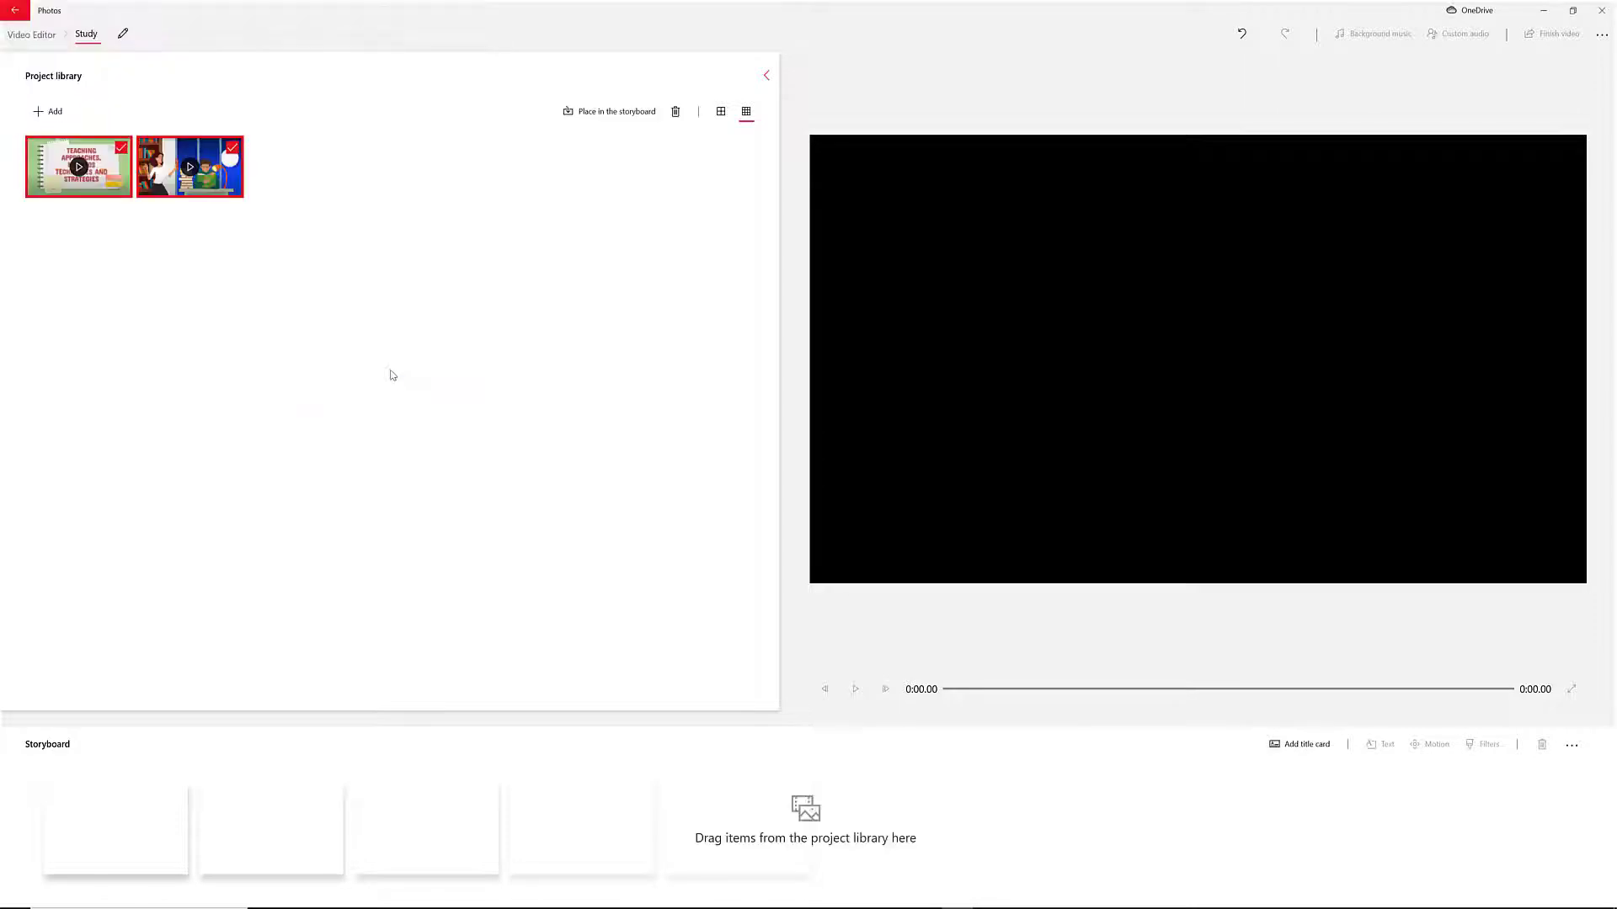
- Deselect the library clips and place the Scientifically Proven Best Ways to Study clip in the storyboard
left_click(173, 267)
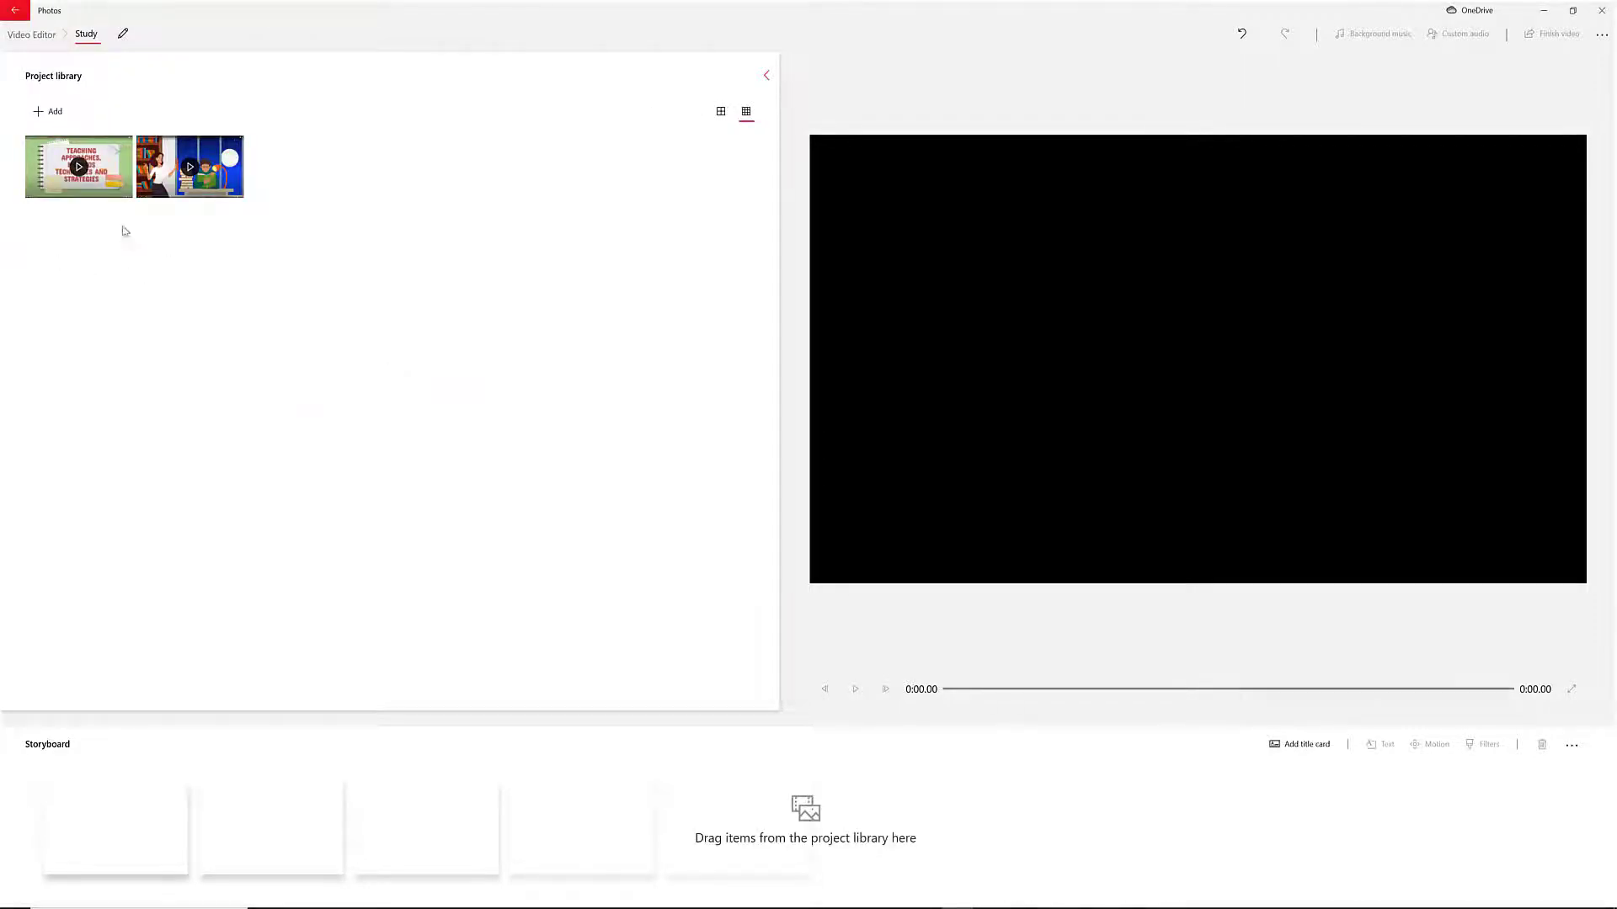
left_click_drag(211, 187, 129, 848)
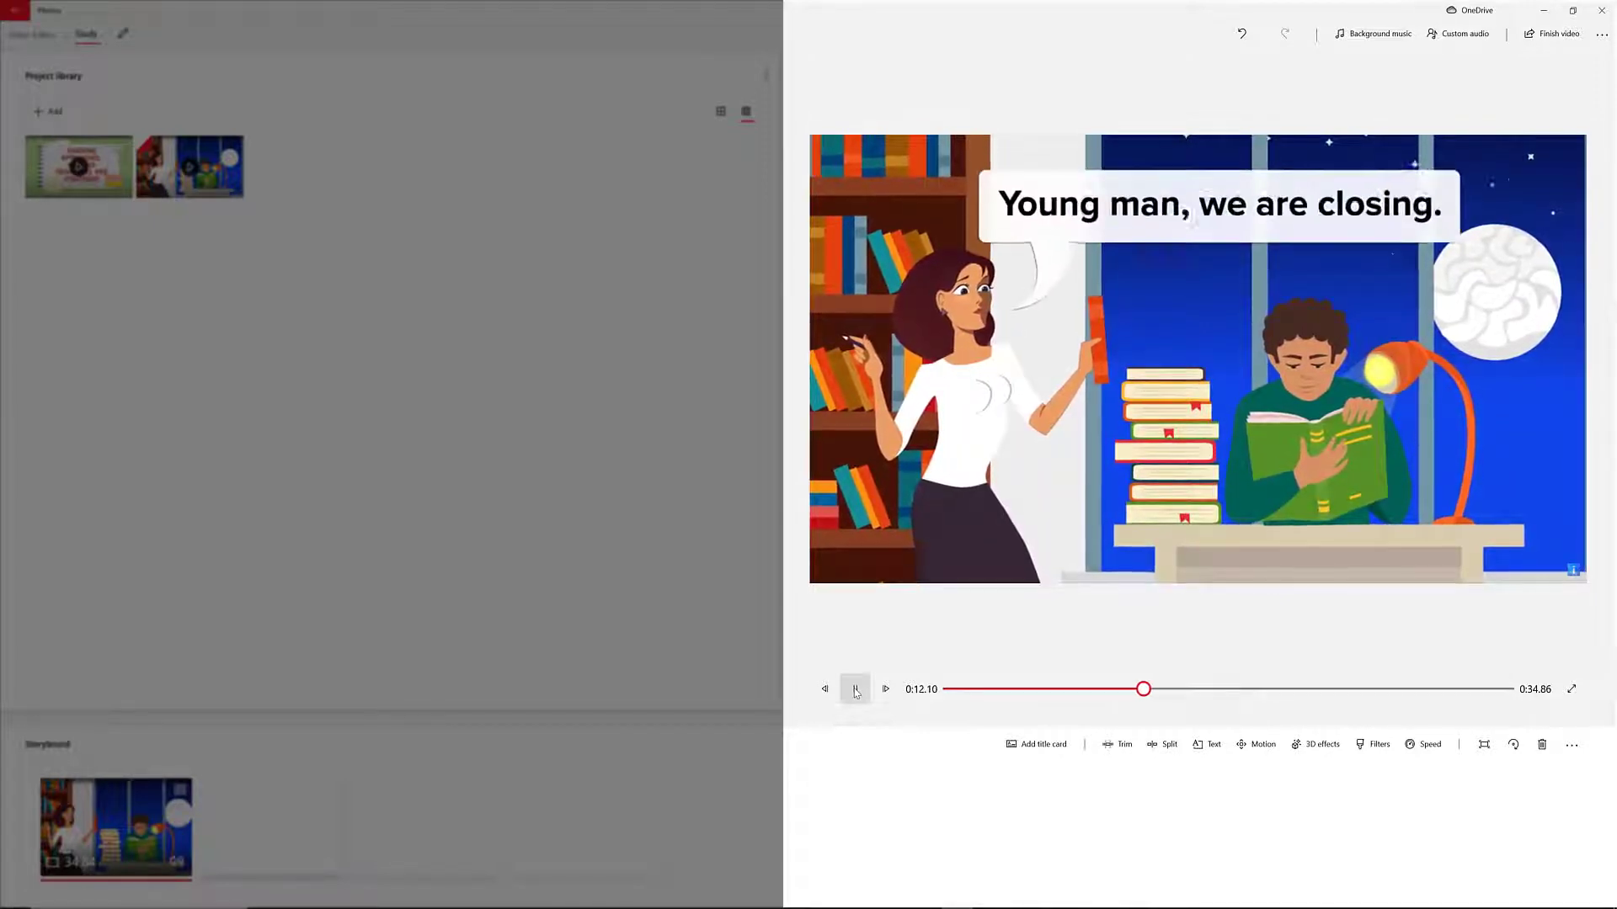
- Split the storyboard clip in two at 0:13.03, where the librarian's closing speech bubble appears
left_click(855, 691)
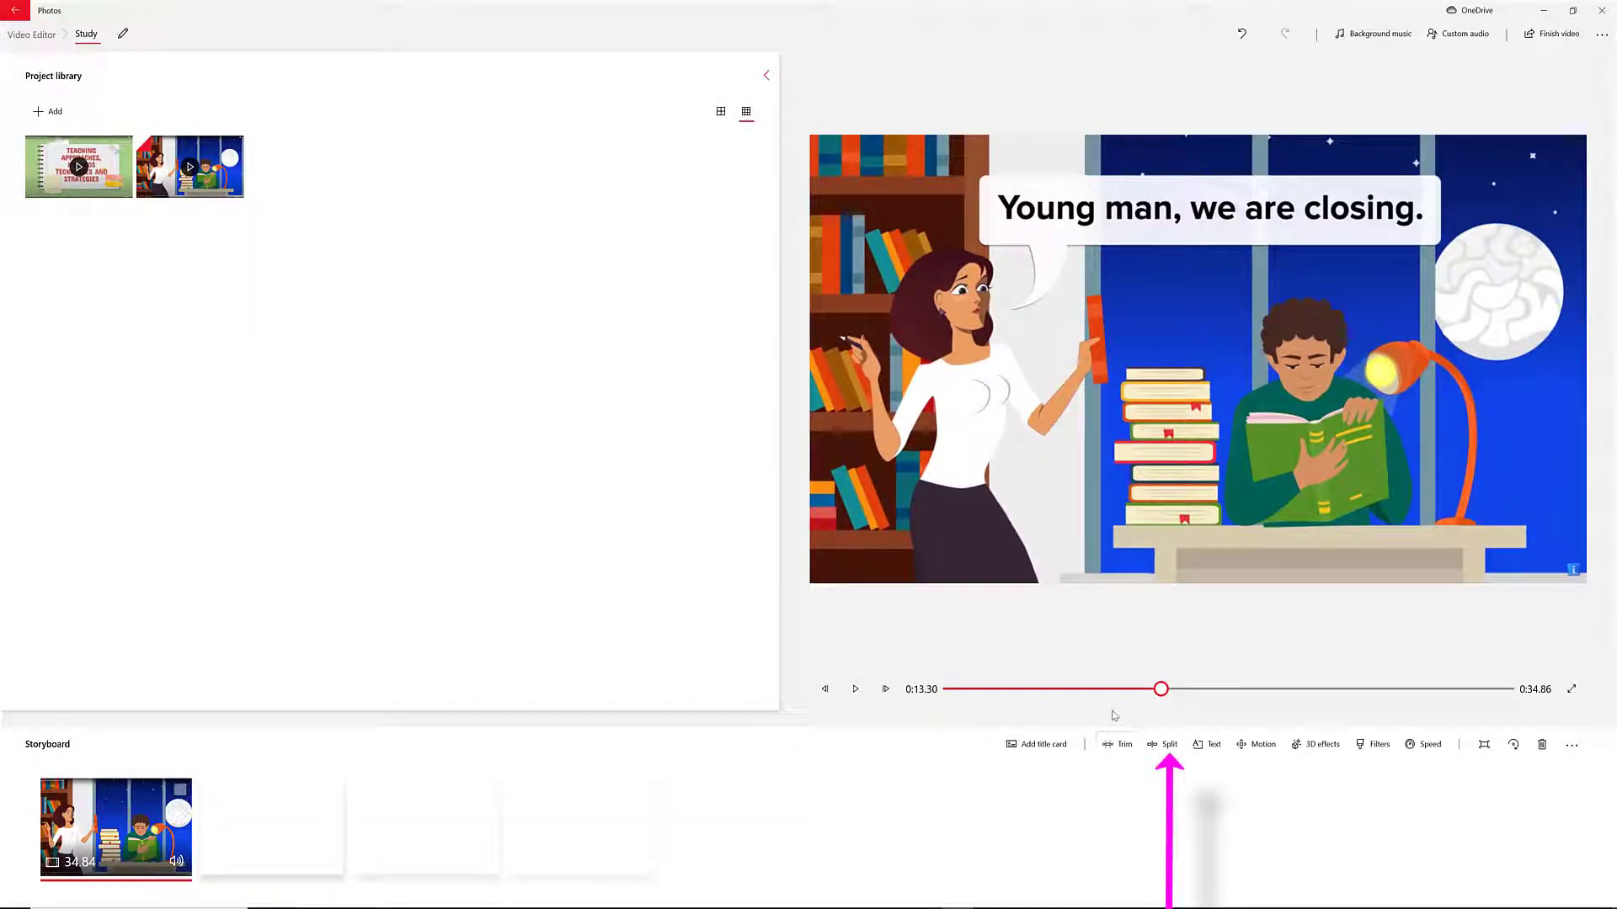
left_click(1166, 745)
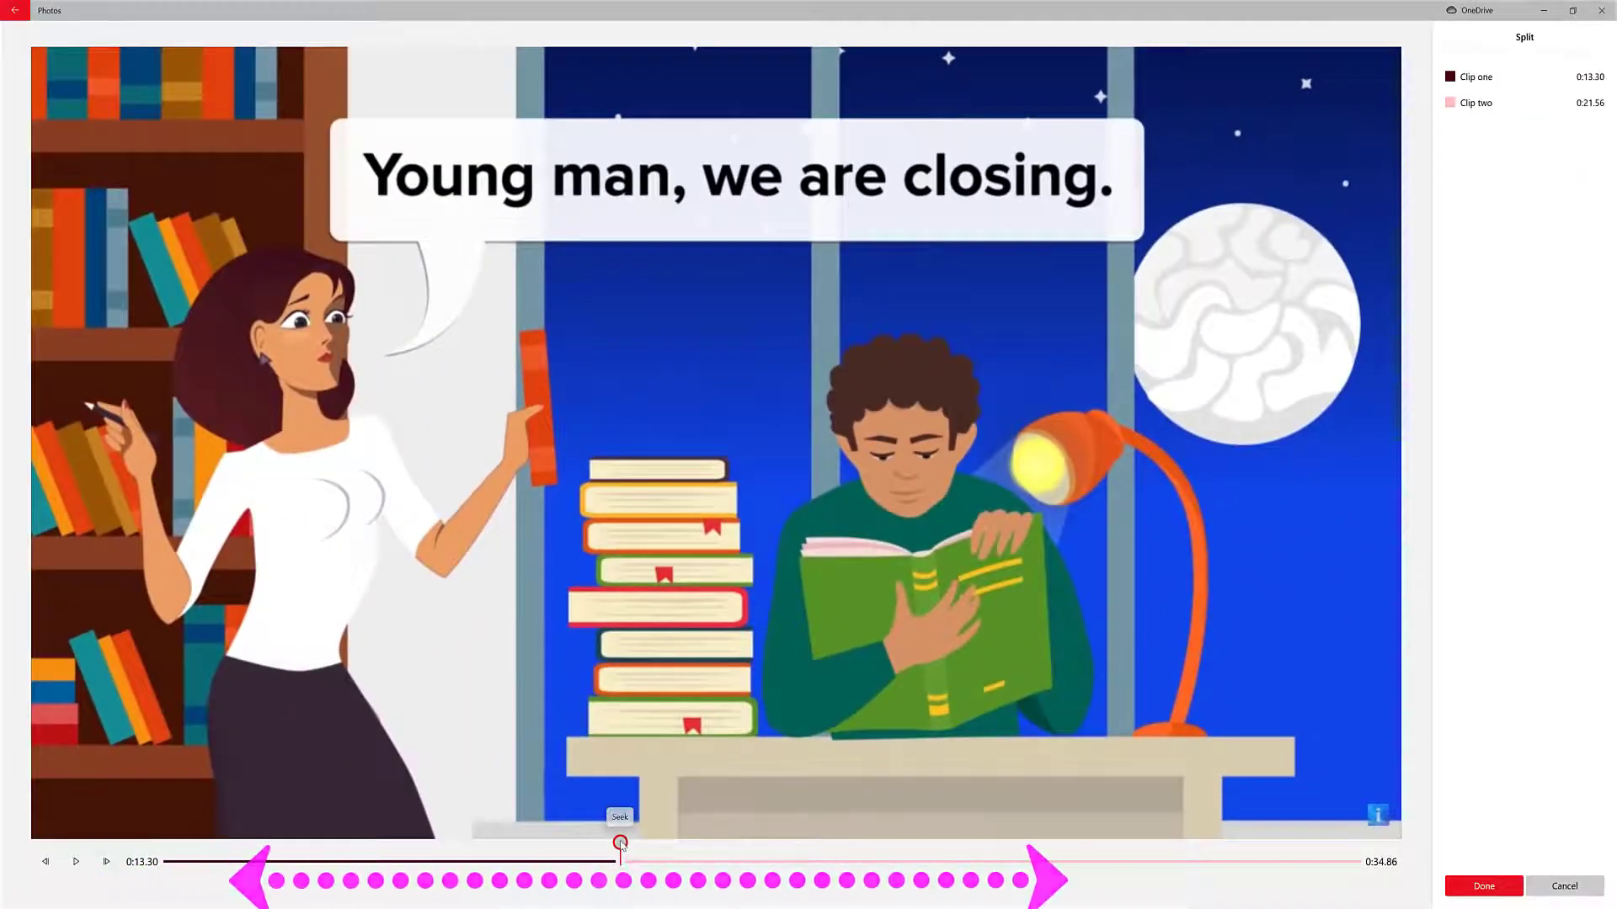
mouse_move(620, 844)
left_mouse_down()
mouse_move(637, 844)
mouse_move(612, 845)
left_mouse_up()
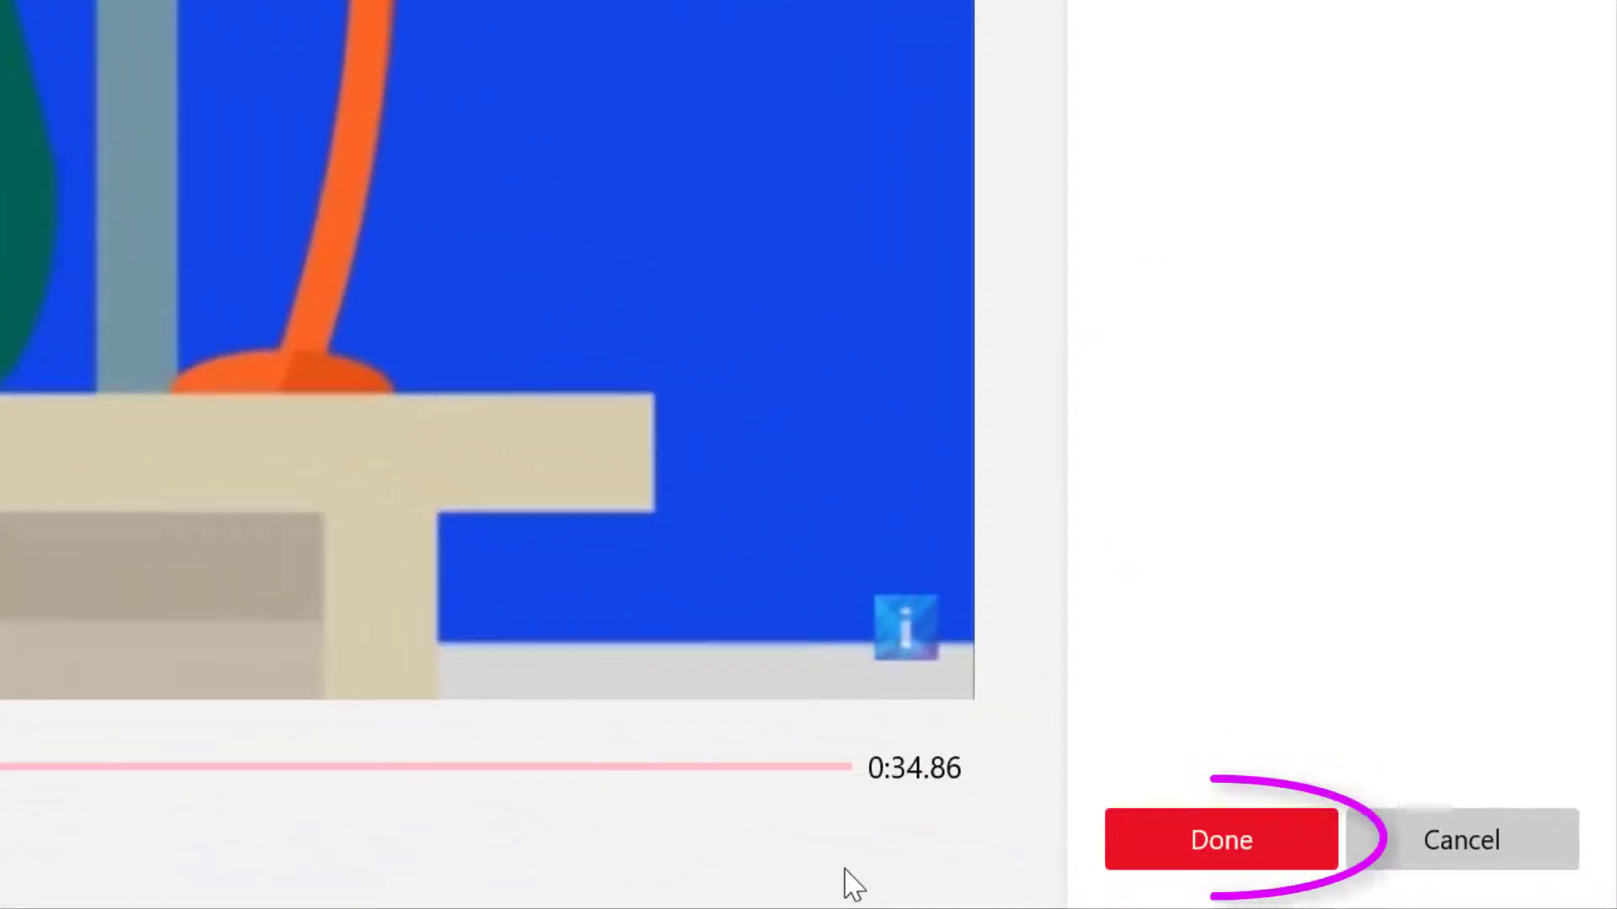
left_click(1240, 858)
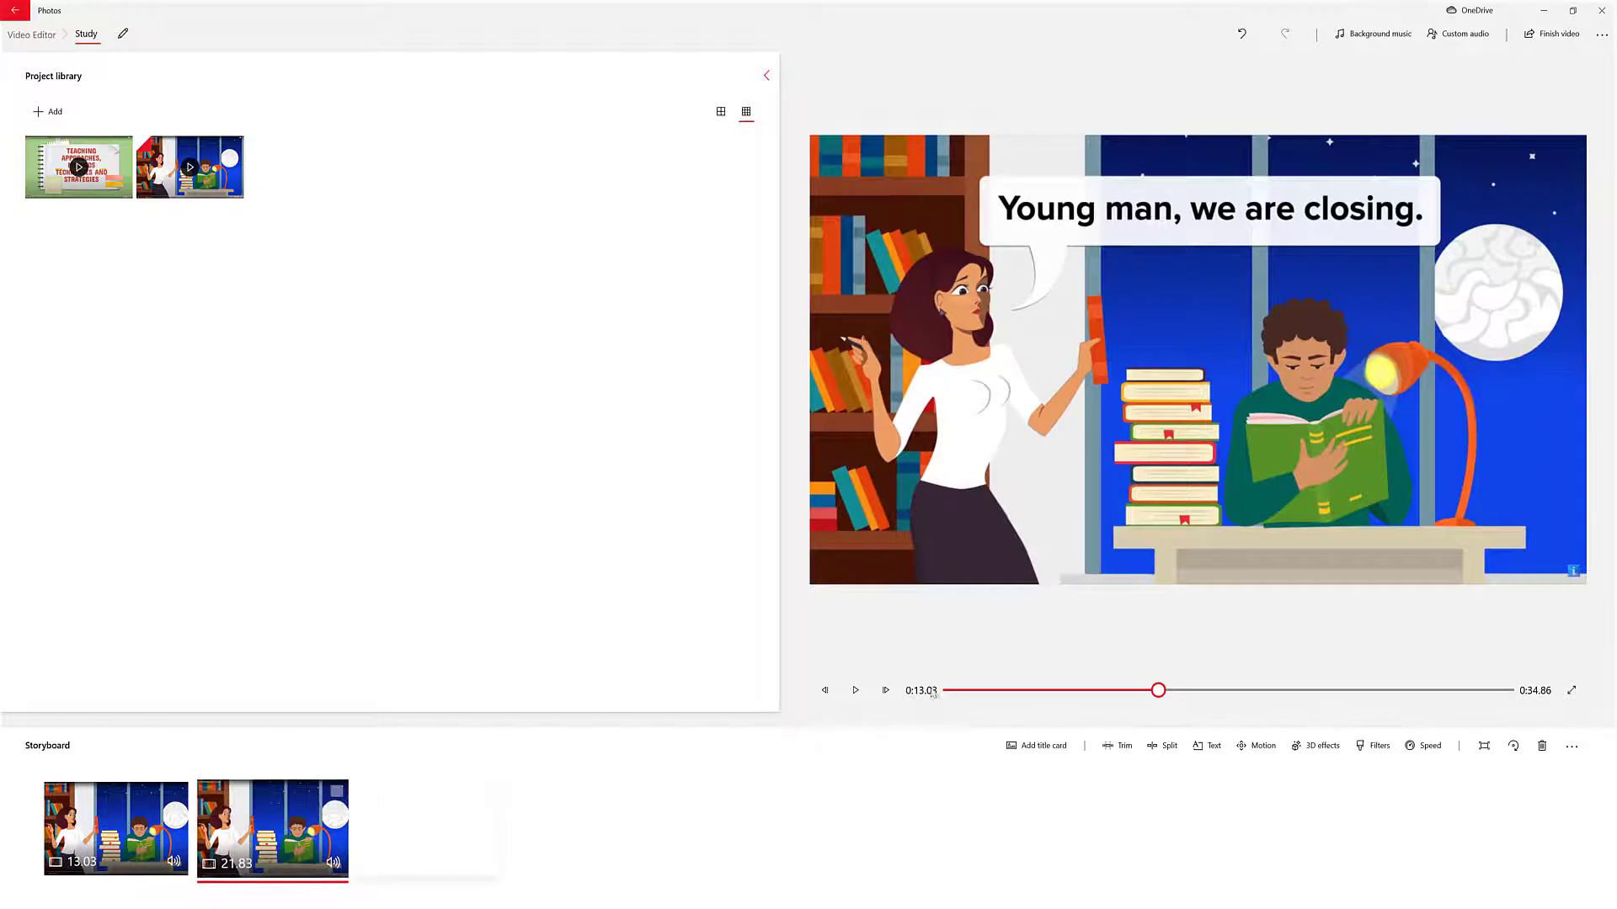
- Play on to the sleeping girl on the sofa and split the second clip at 0:04.20
left_click(856, 690)
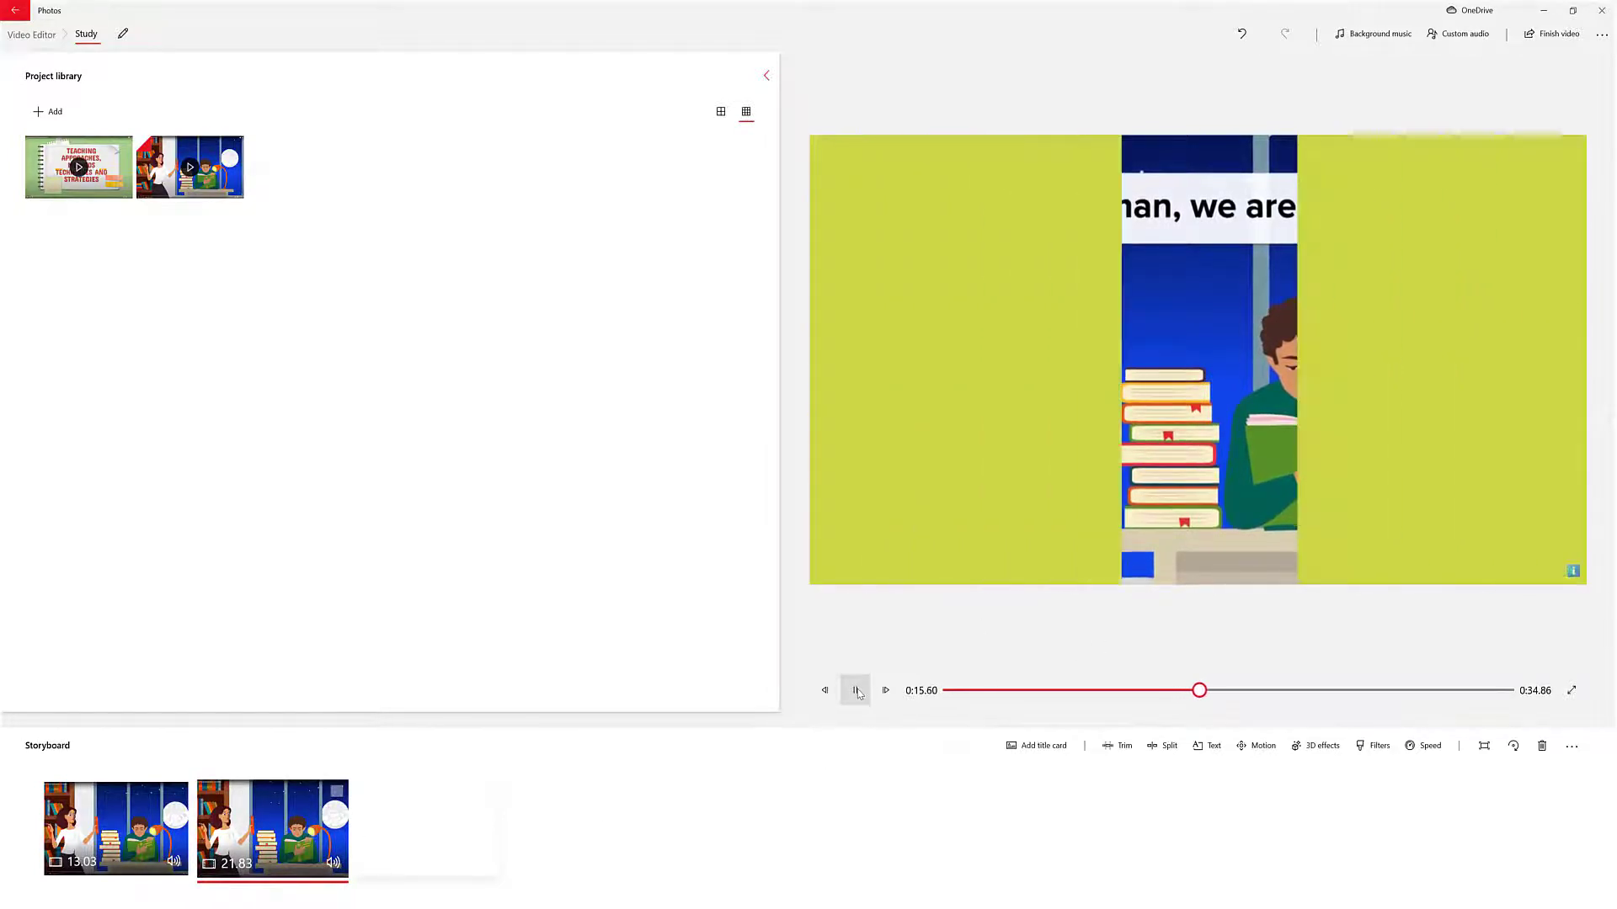
left_click(856, 691)
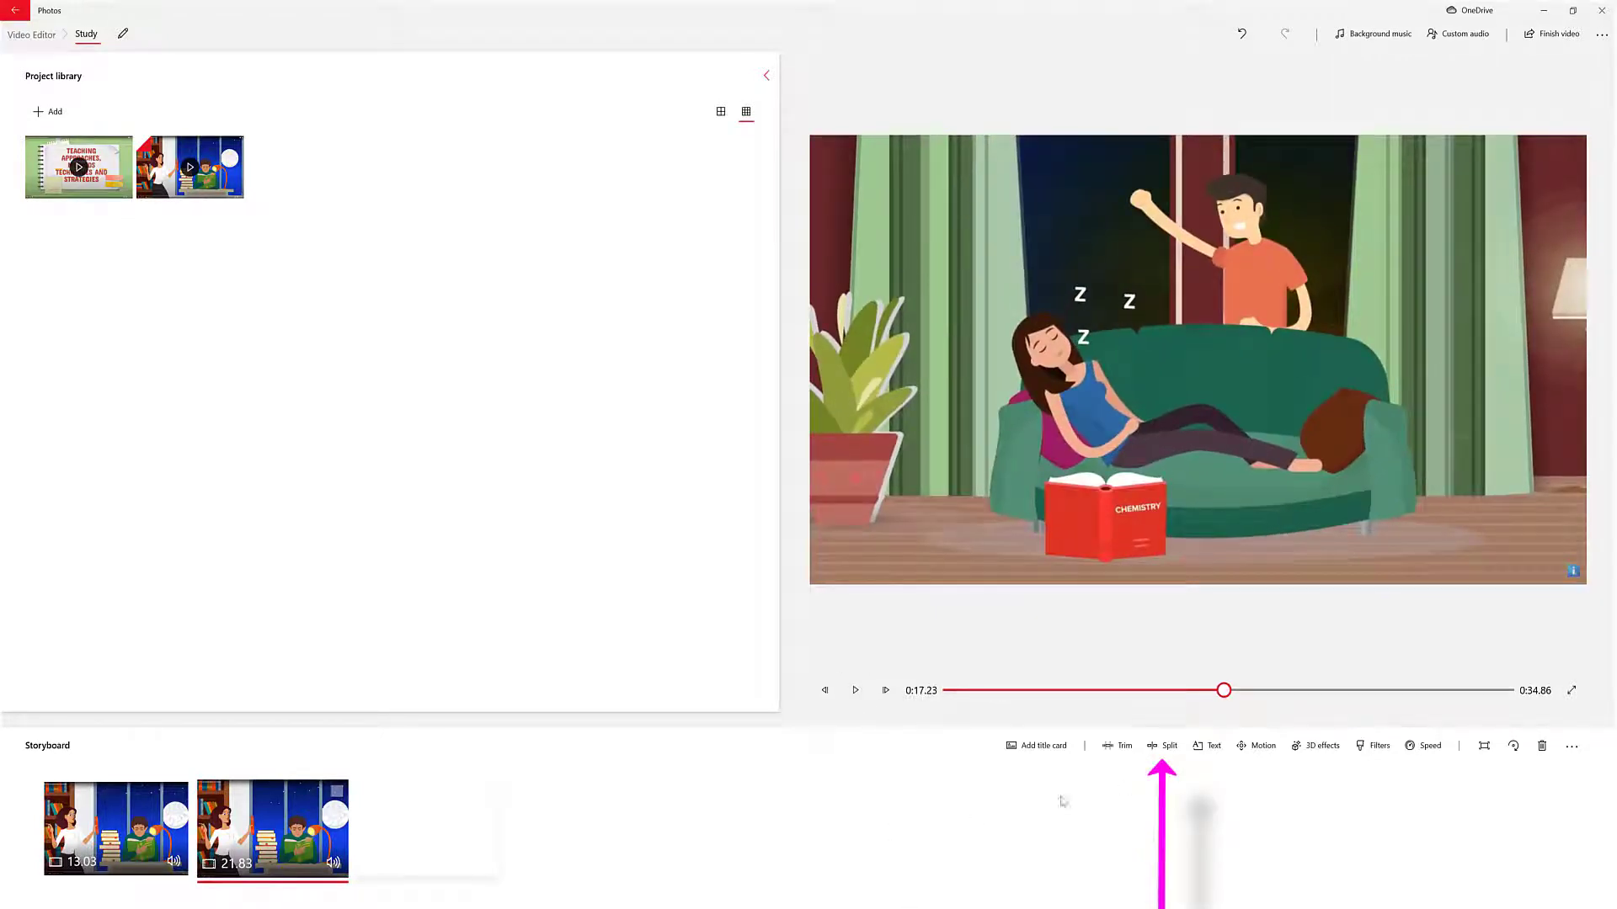
left_click(1167, 748)
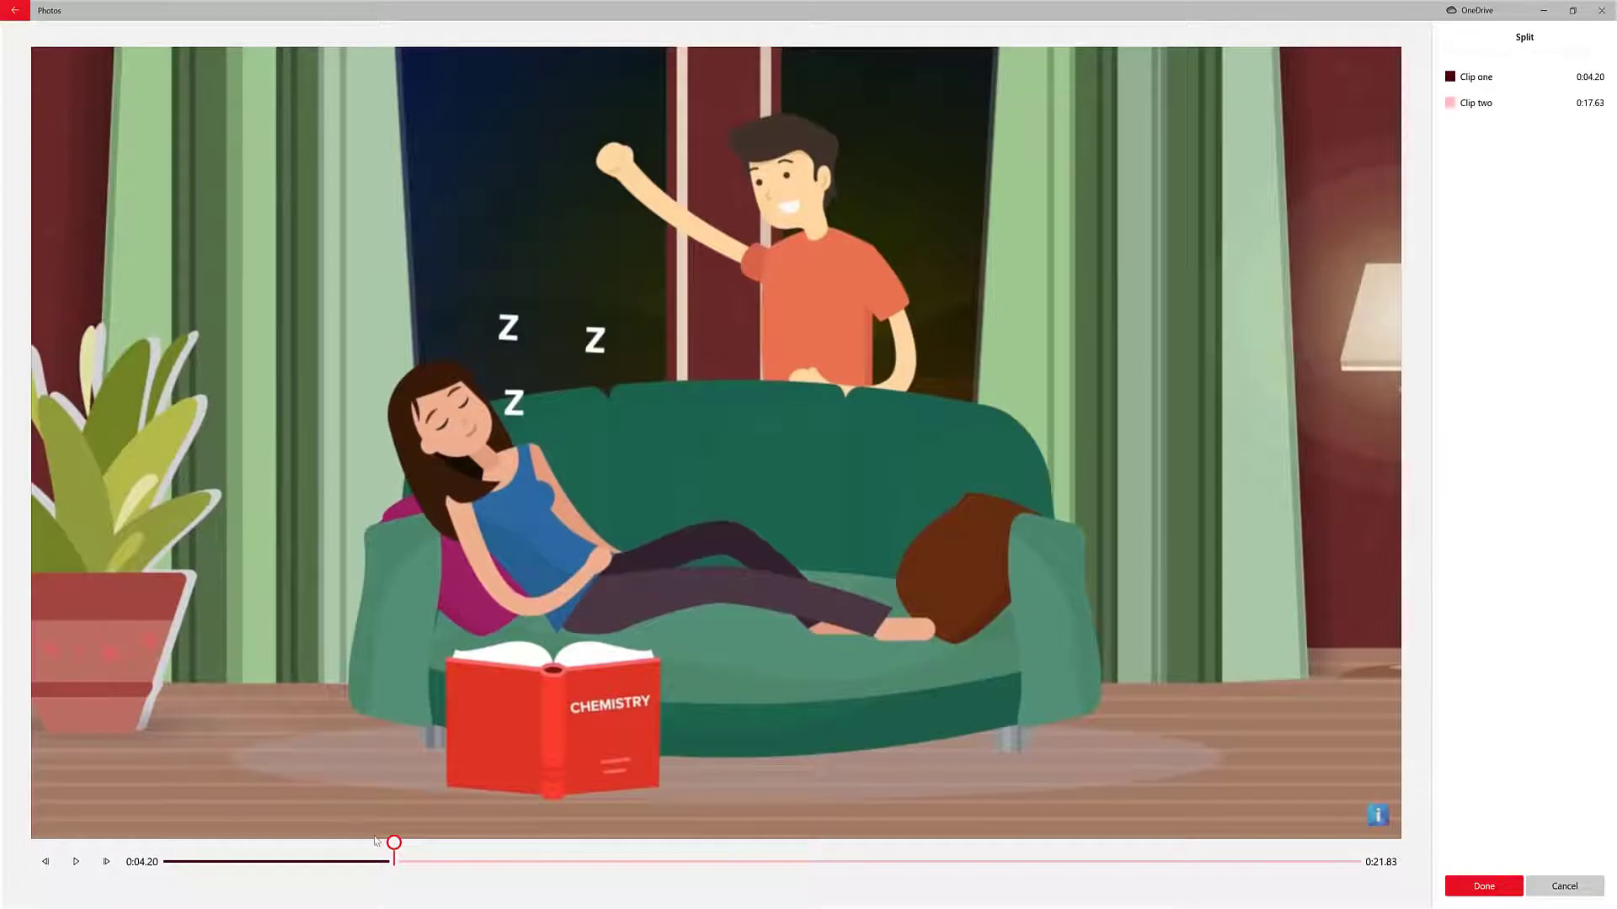
left_click(1466, 886)
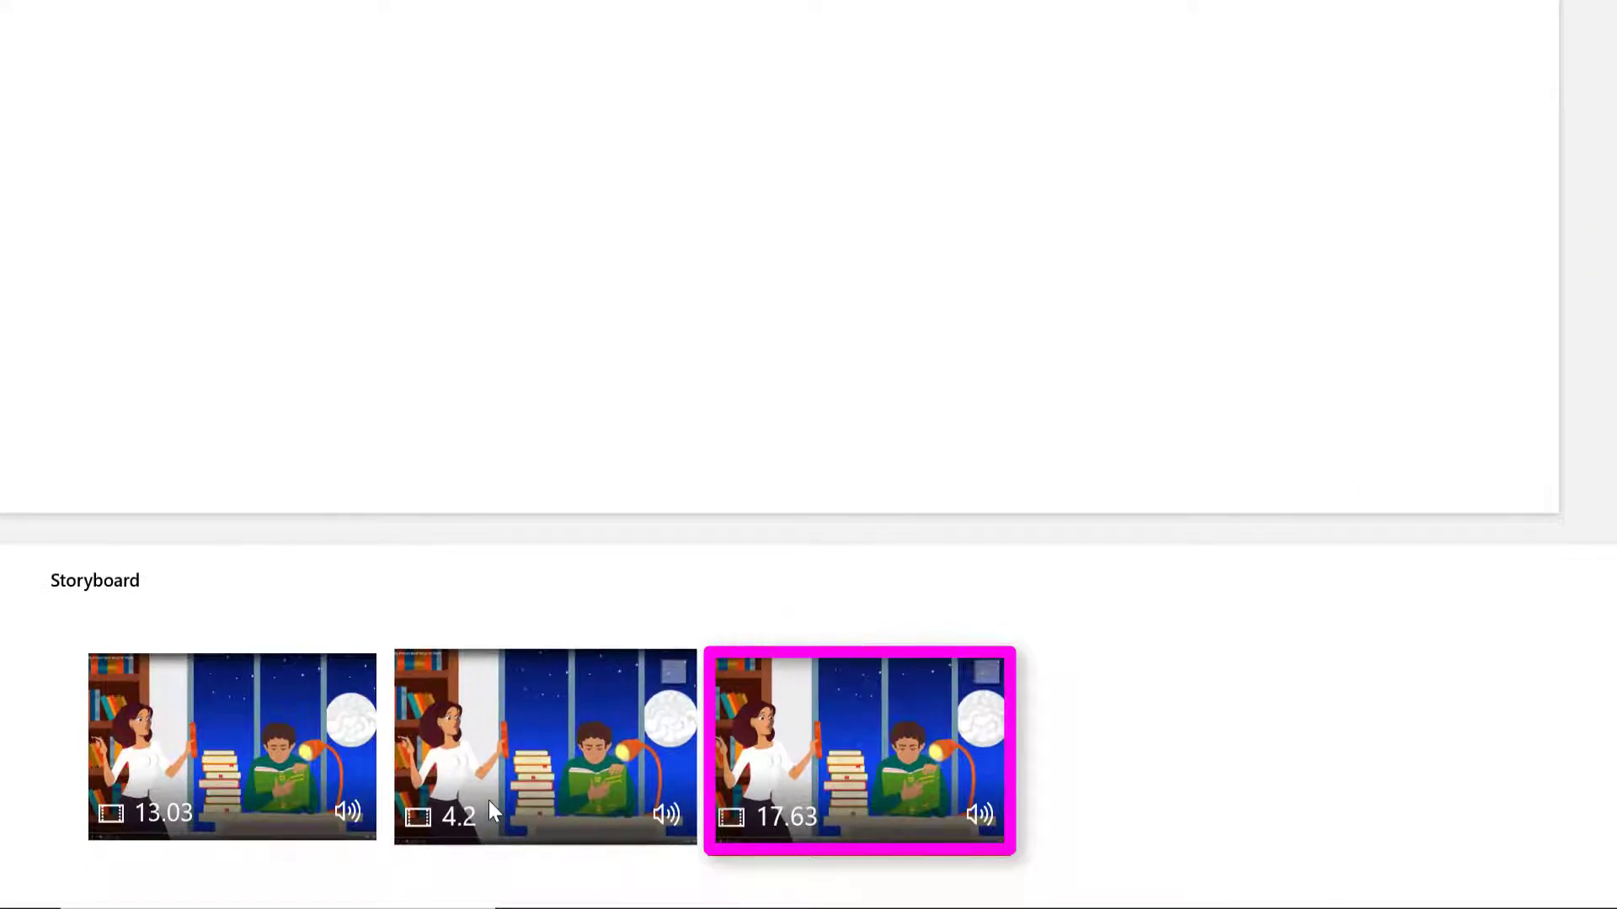
- Remove the last clip, lasting 17.63 seconds, from the storyboard and select the remaining second clip
right_click(856, 790)
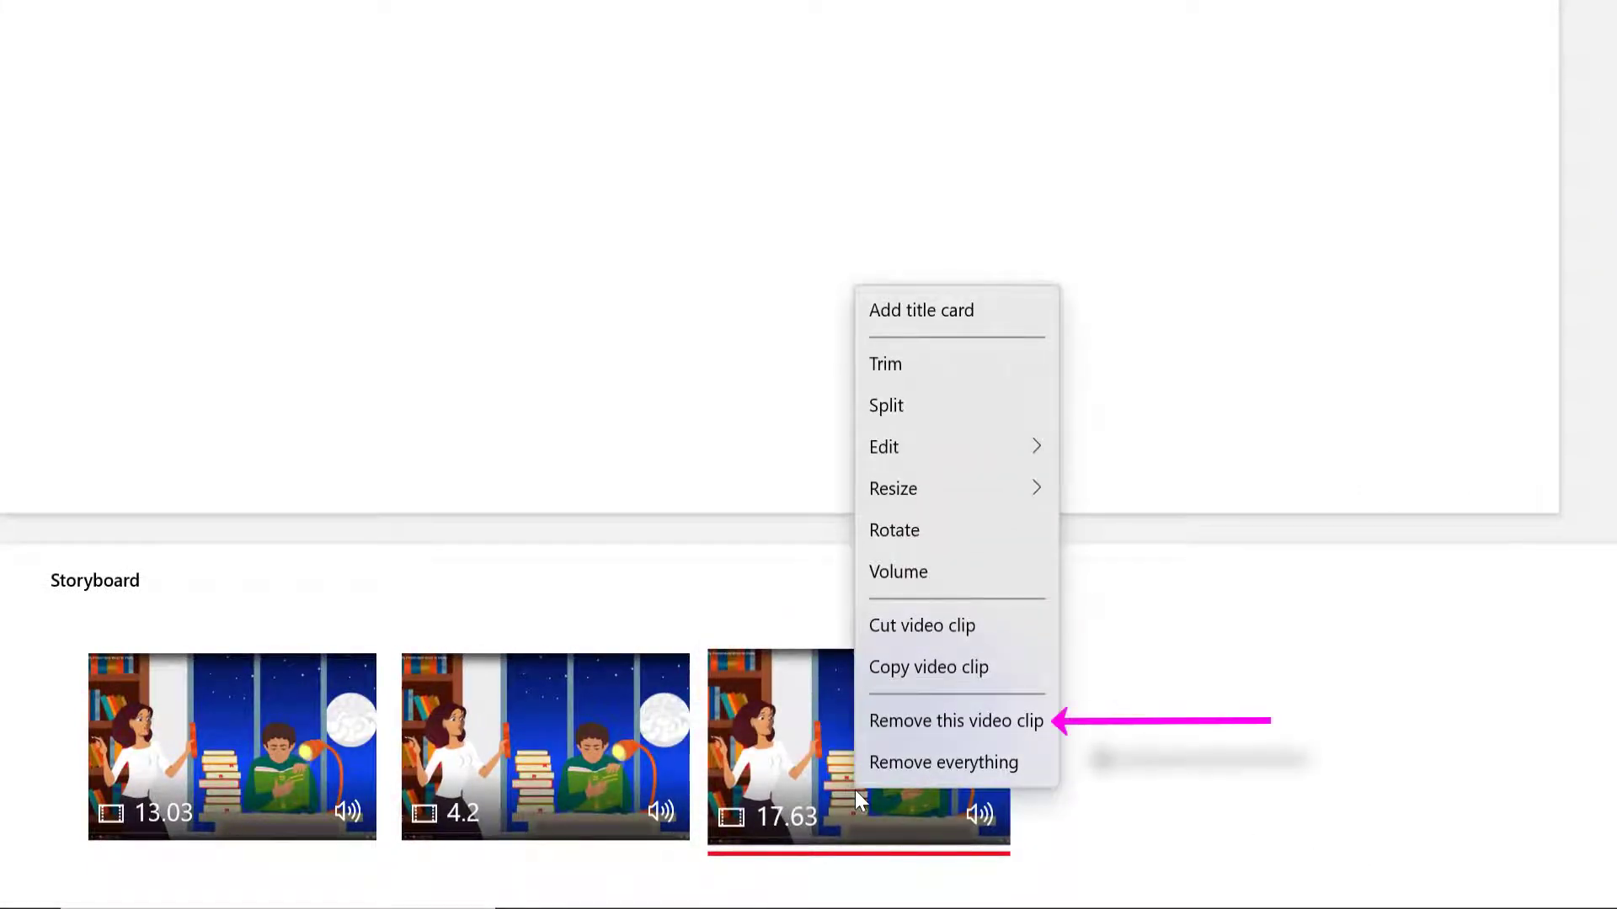
left_click(911, 721)
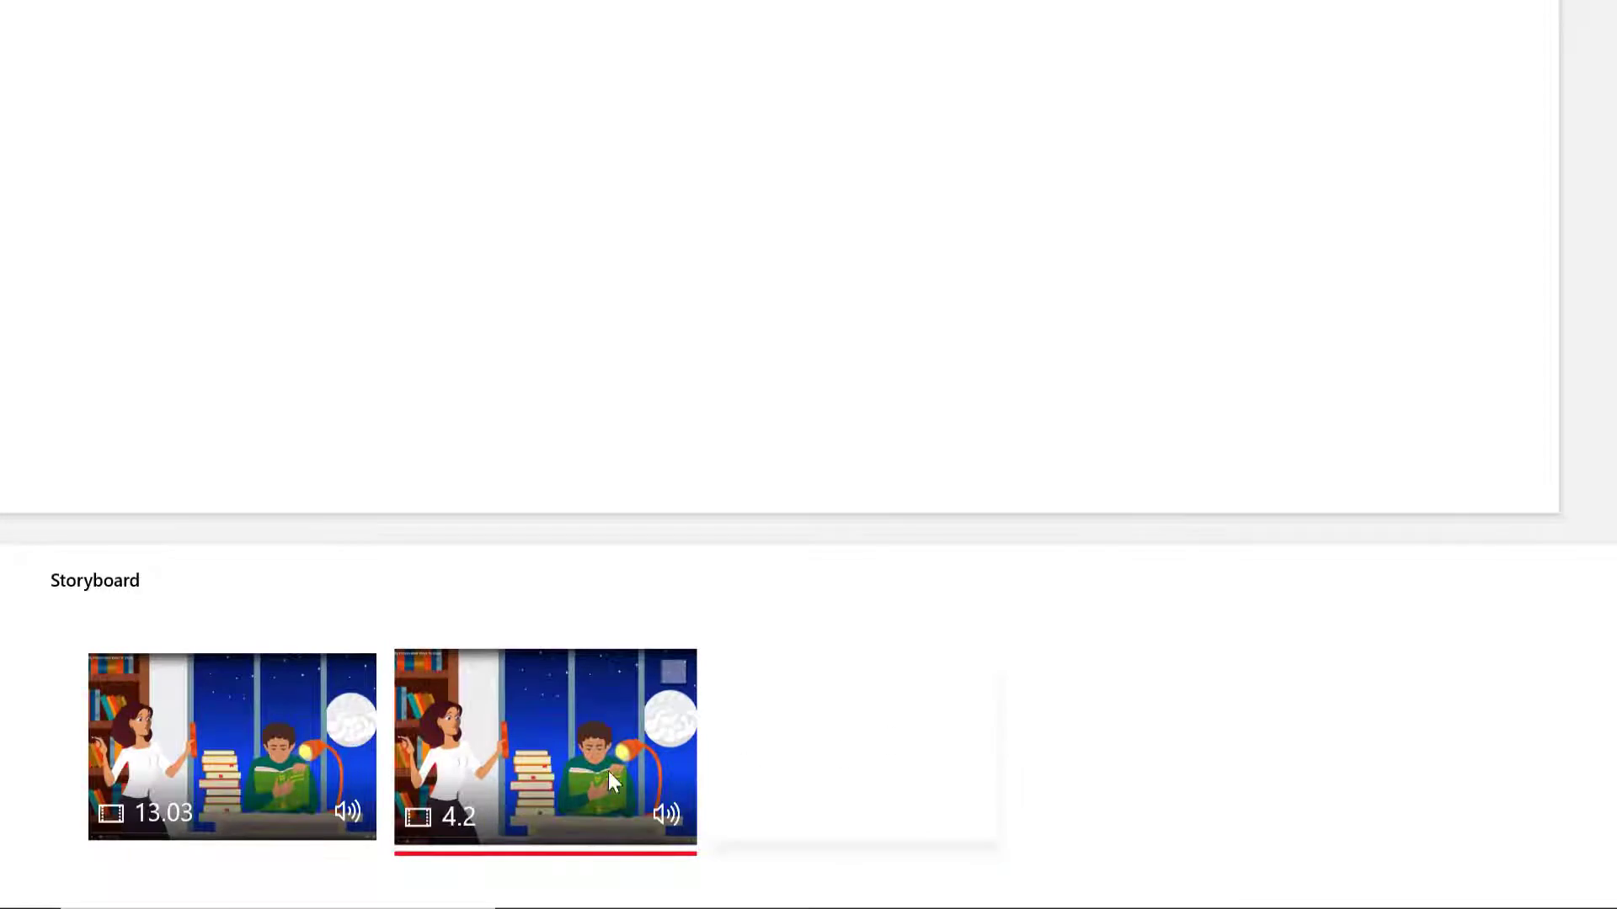
left_click(268, 779)
left_click(546, 766)
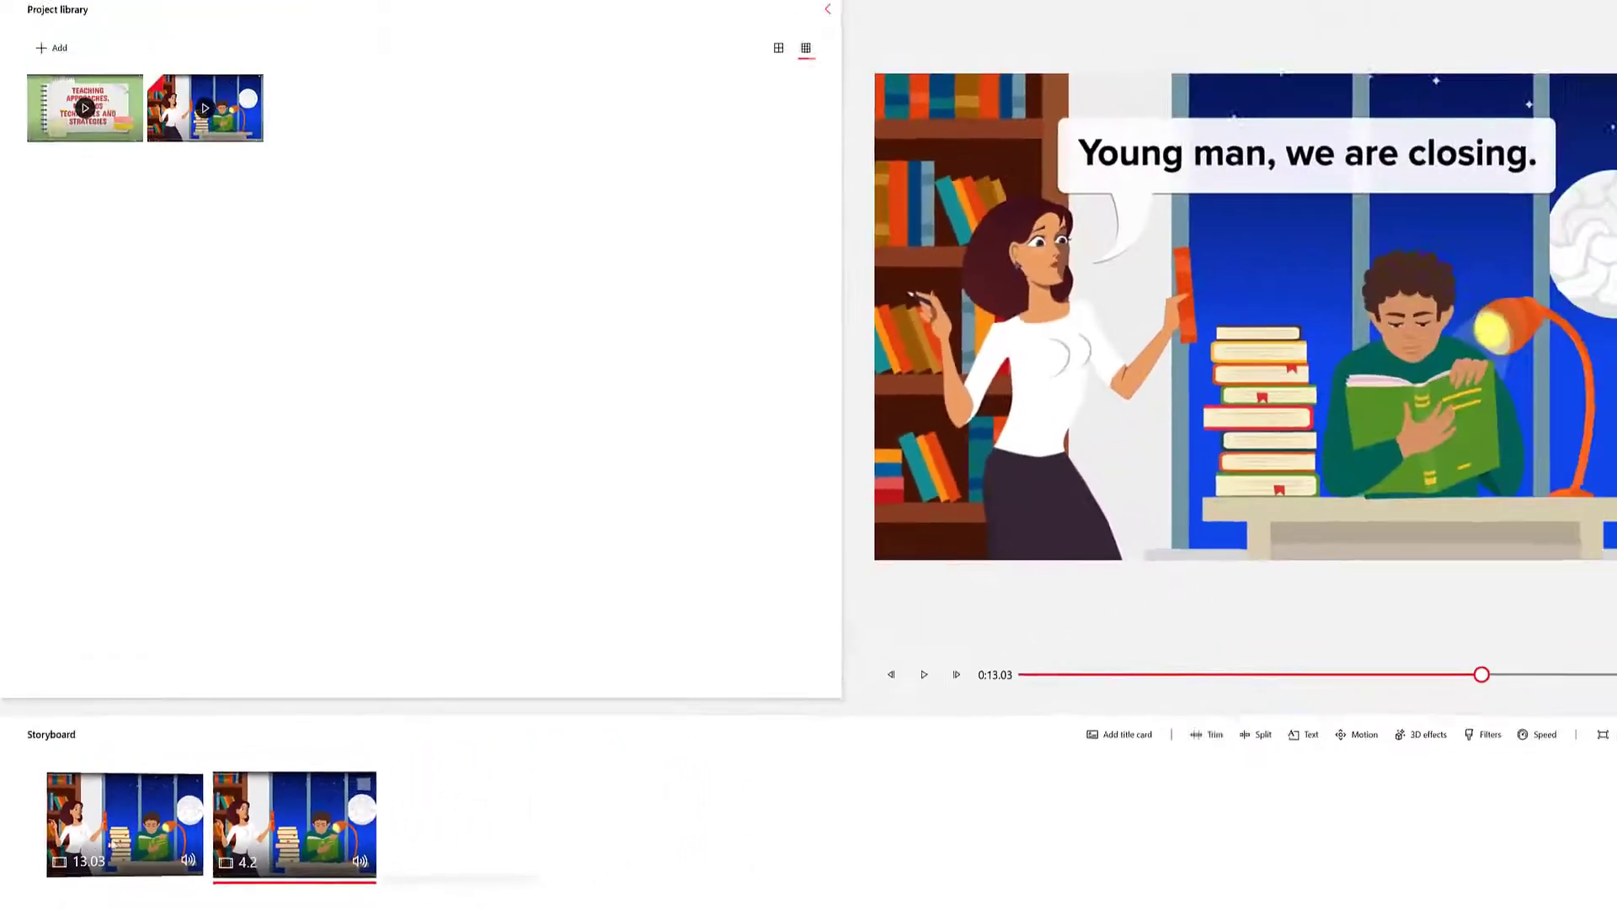
- Place the Teaching Approaches, Methods, Techniques and Strategies clip from the project library at the end of the storyboard
left_click(245, 767)
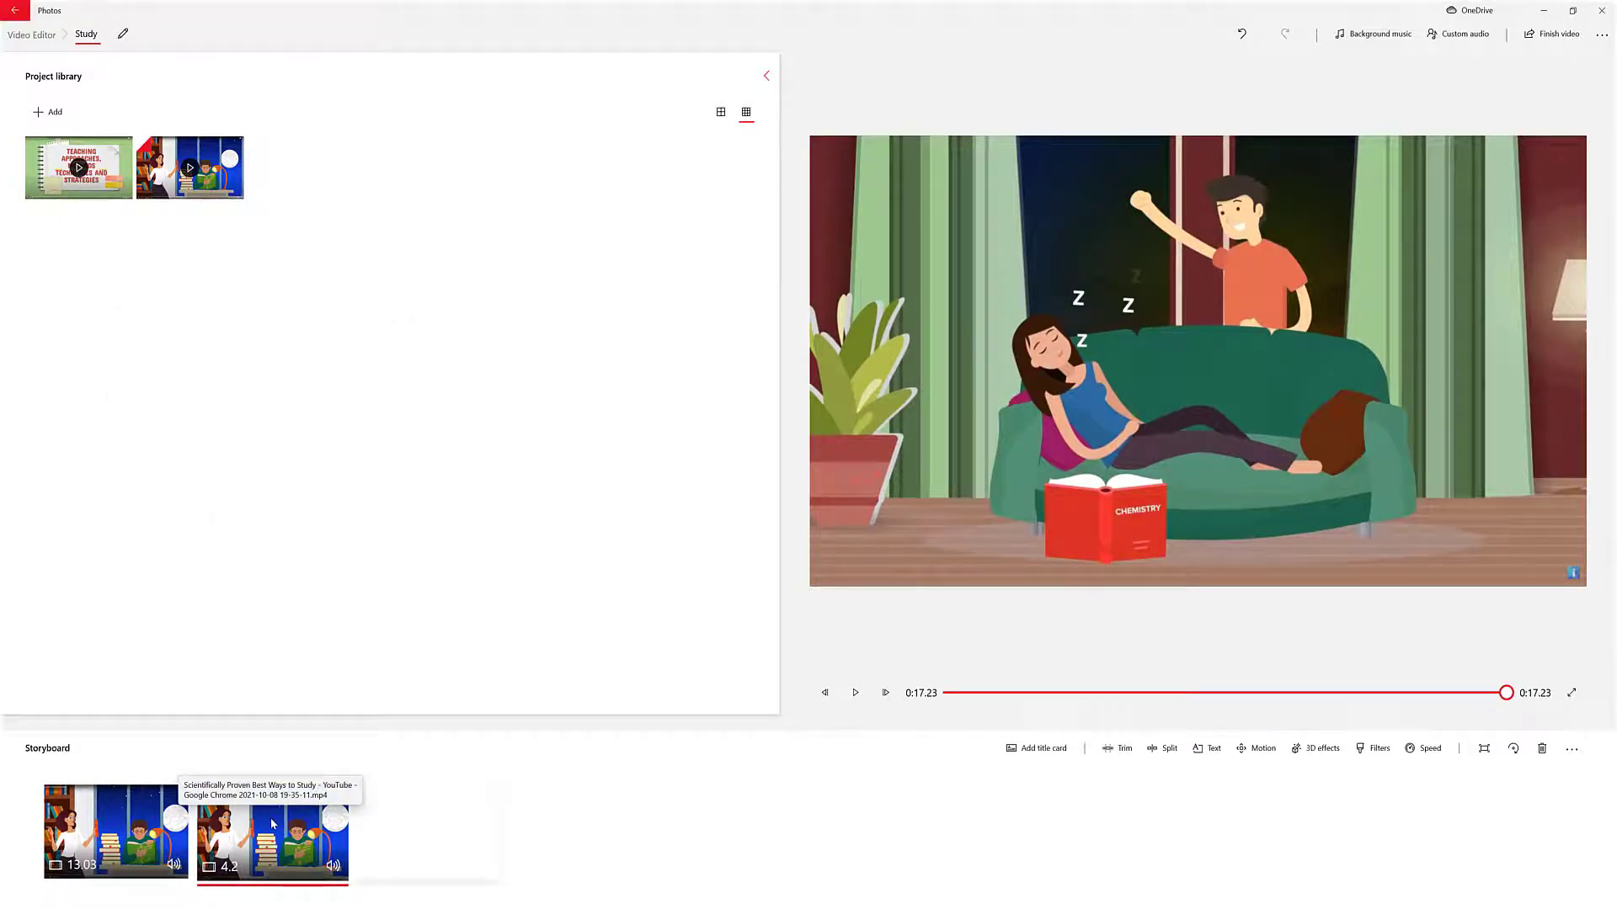
left_click(855, 693)
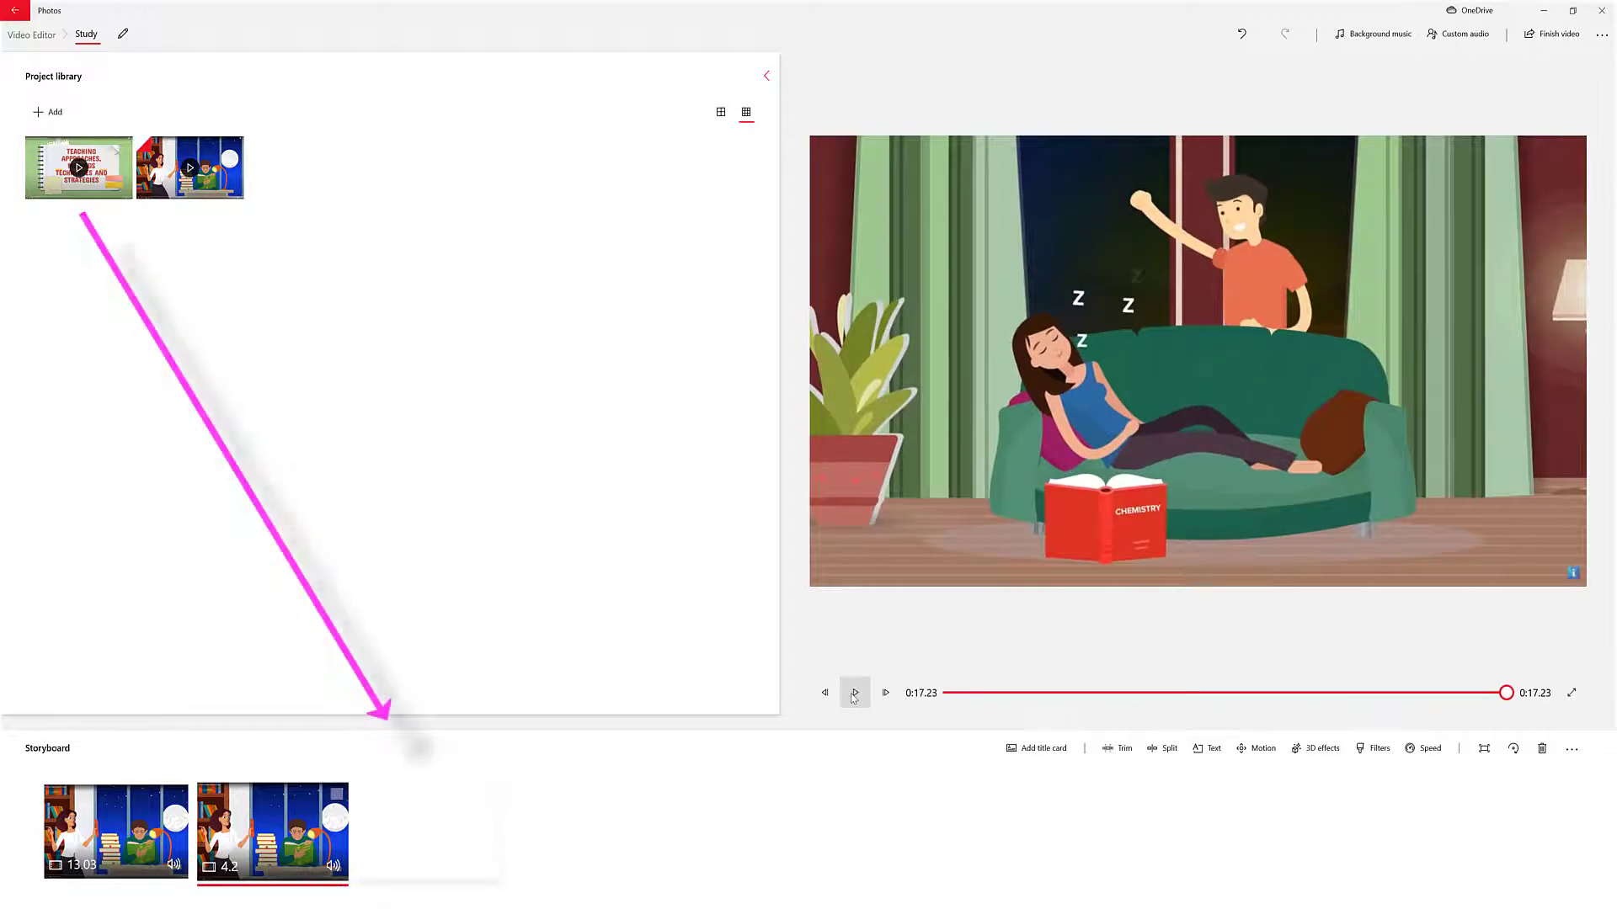
left_click_drag(99, 193, 446, 860)
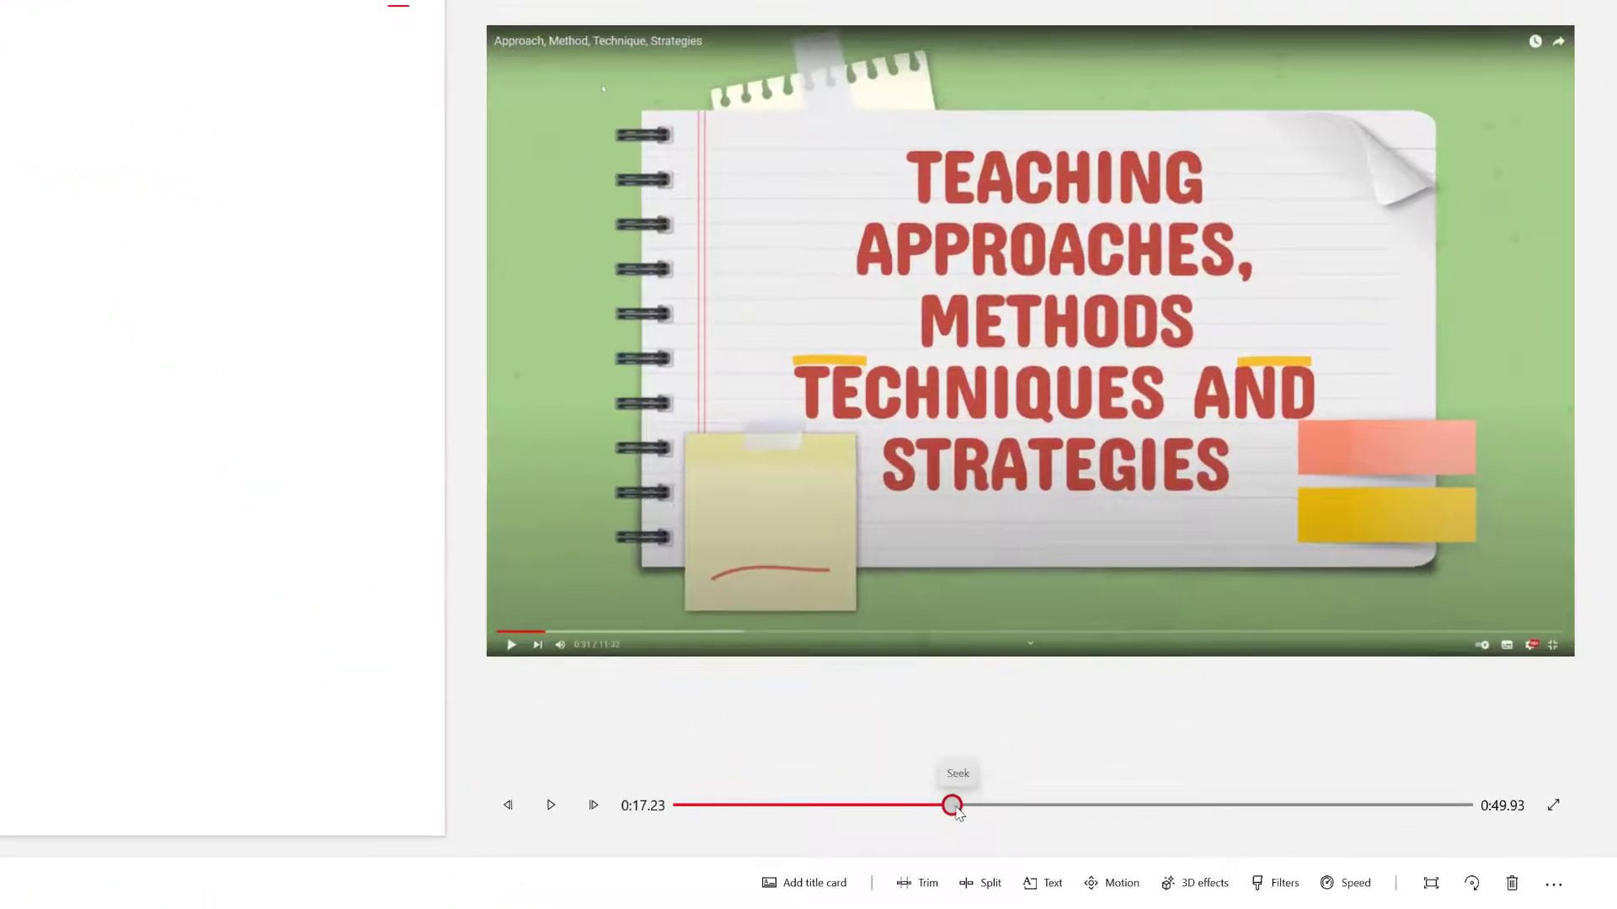
- Return to the start of the storyboard and preview the transition from the second clip into the Teaching Approaches clip
left_click_drag(1142, 692, 1102, 697)
left_click_drag(897, 810, 583, 826)
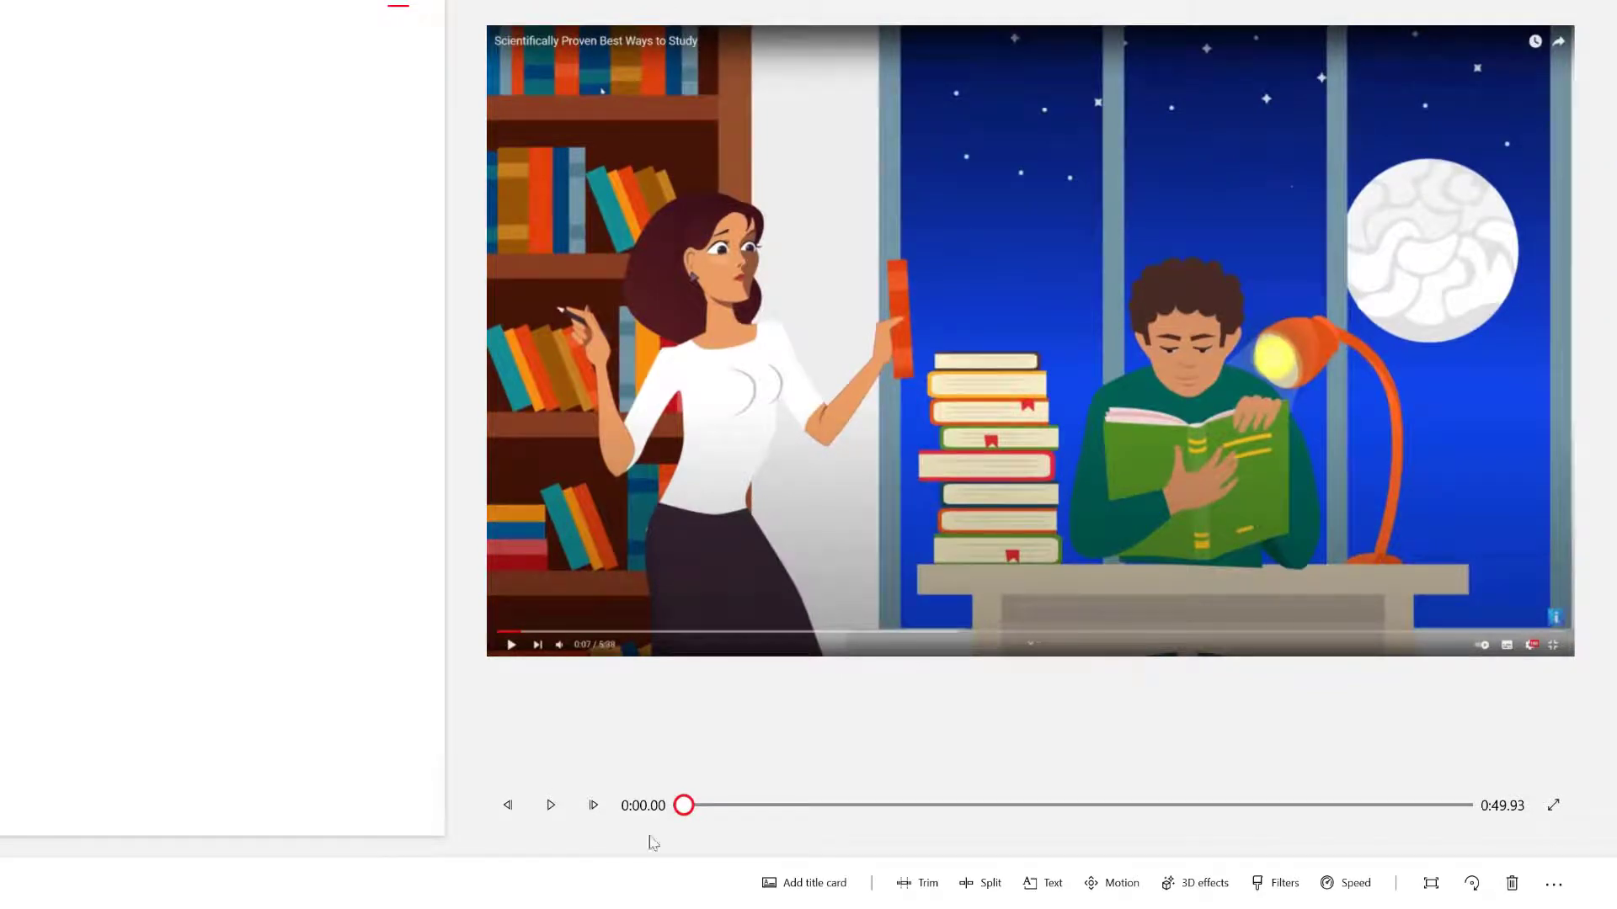
left_click_drag(684, 806, 936, 817)
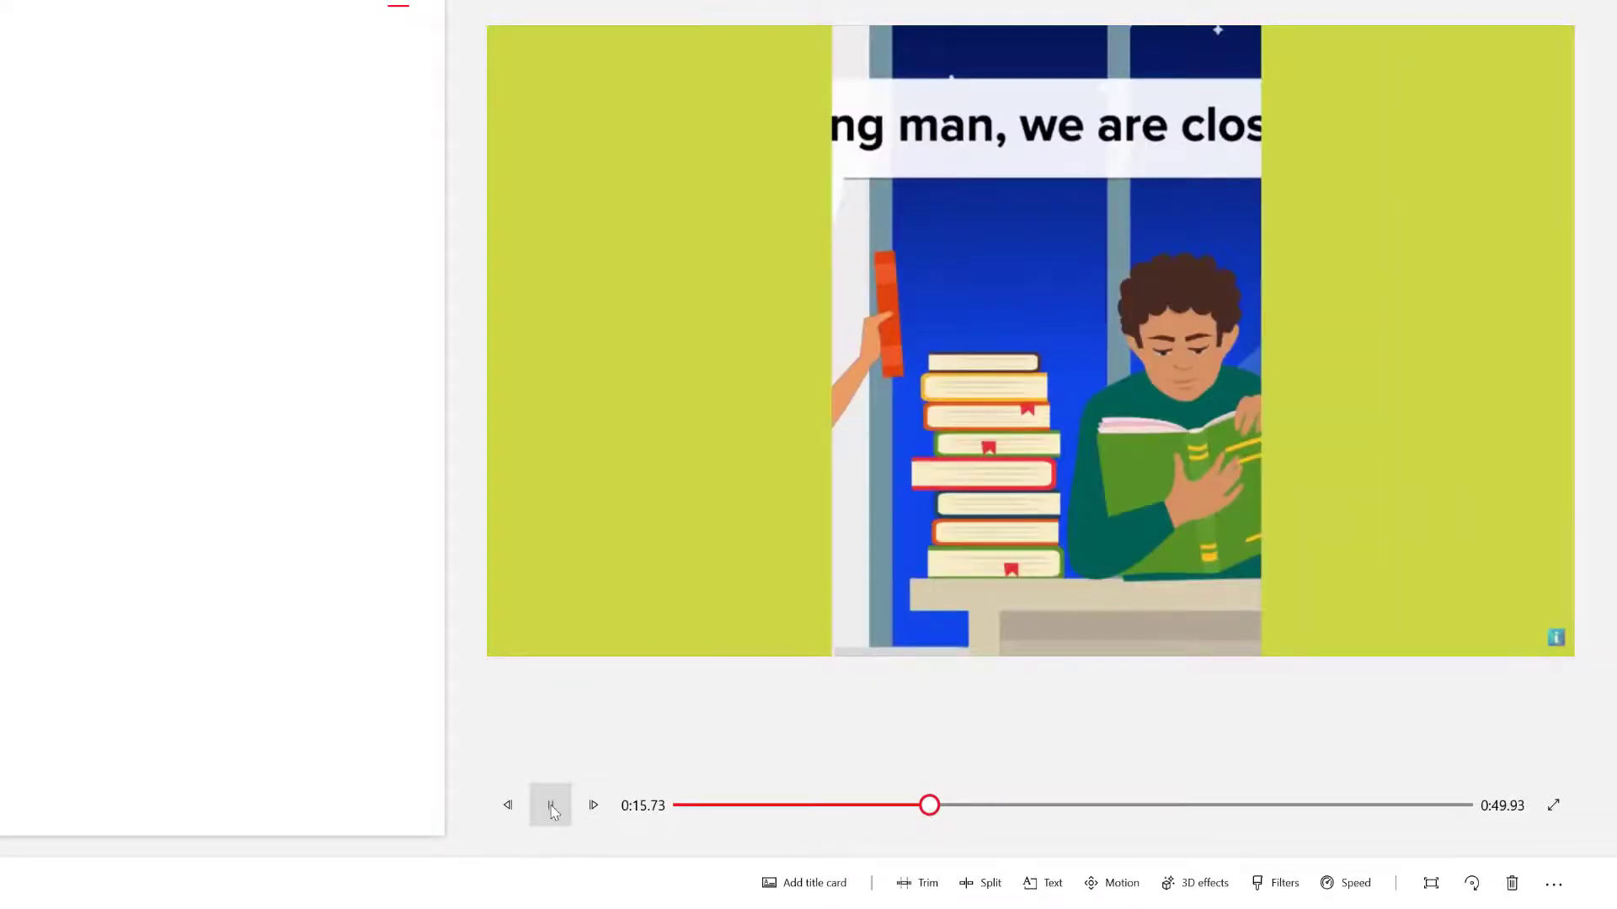
left_click(551, 807)
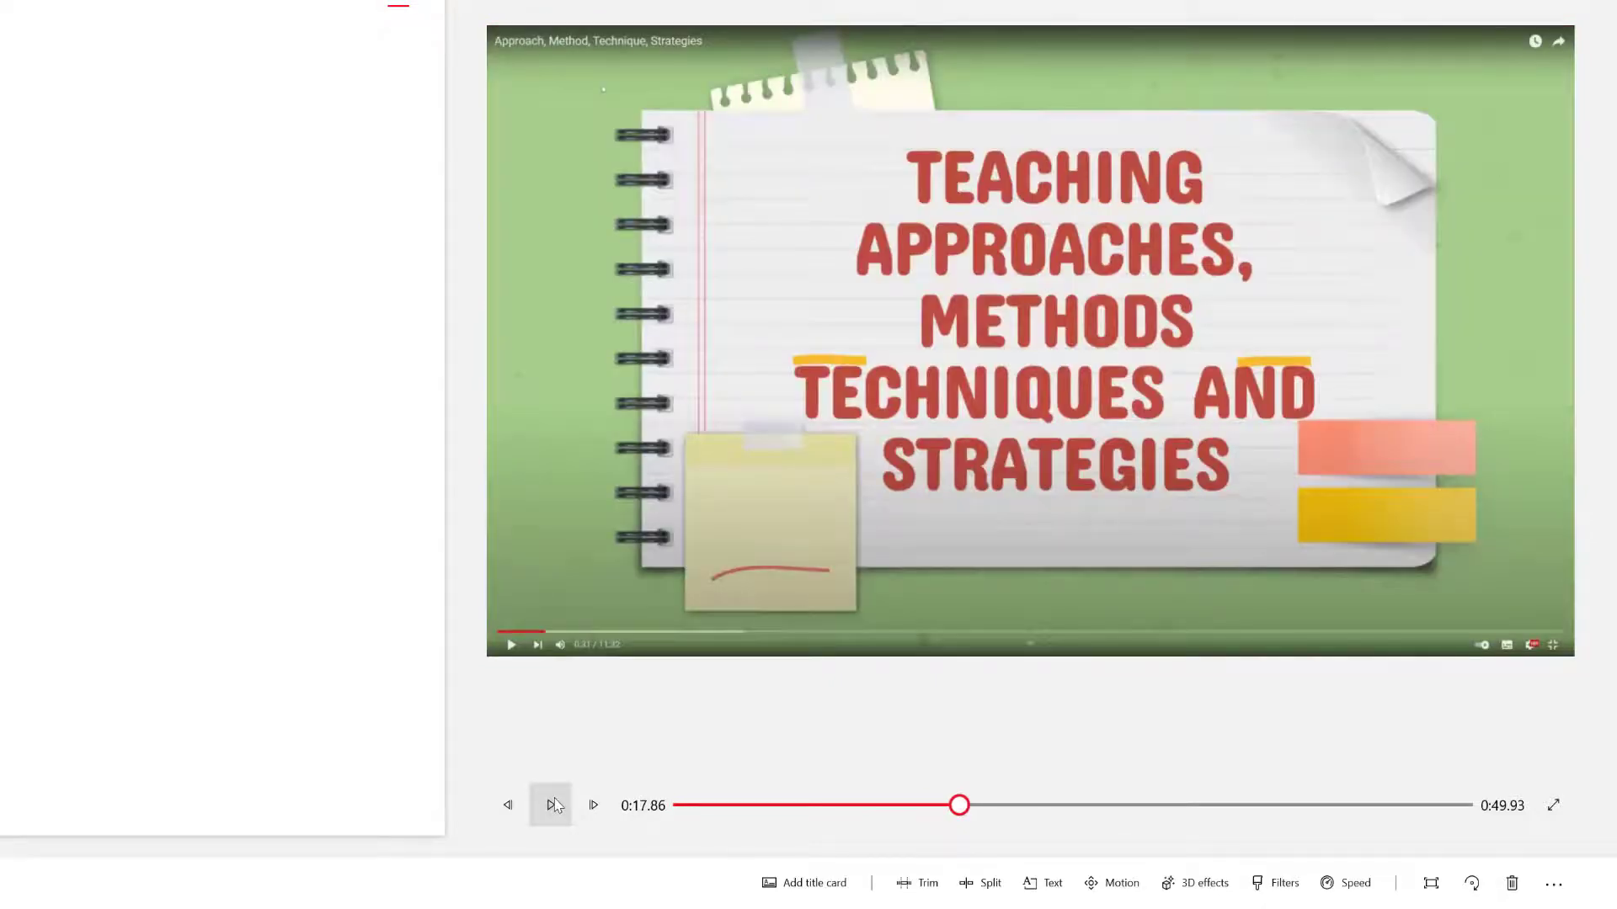
- Play on through the Teaching Approaches clip and split it at 0:11.50
left_click(552, 805)
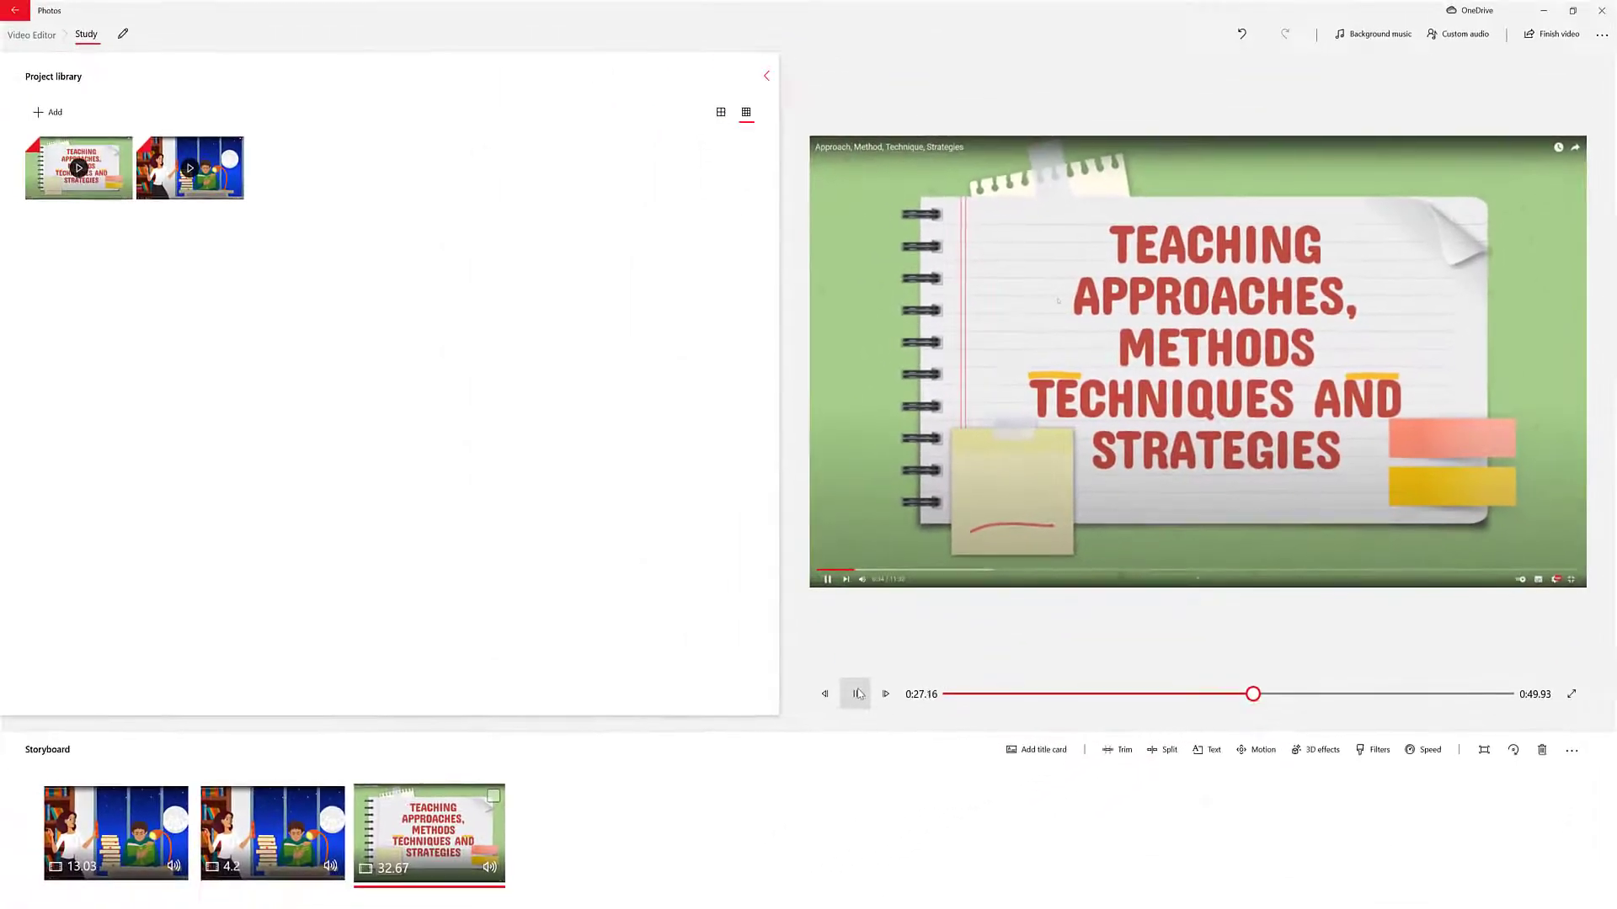
left_click(855, 694)
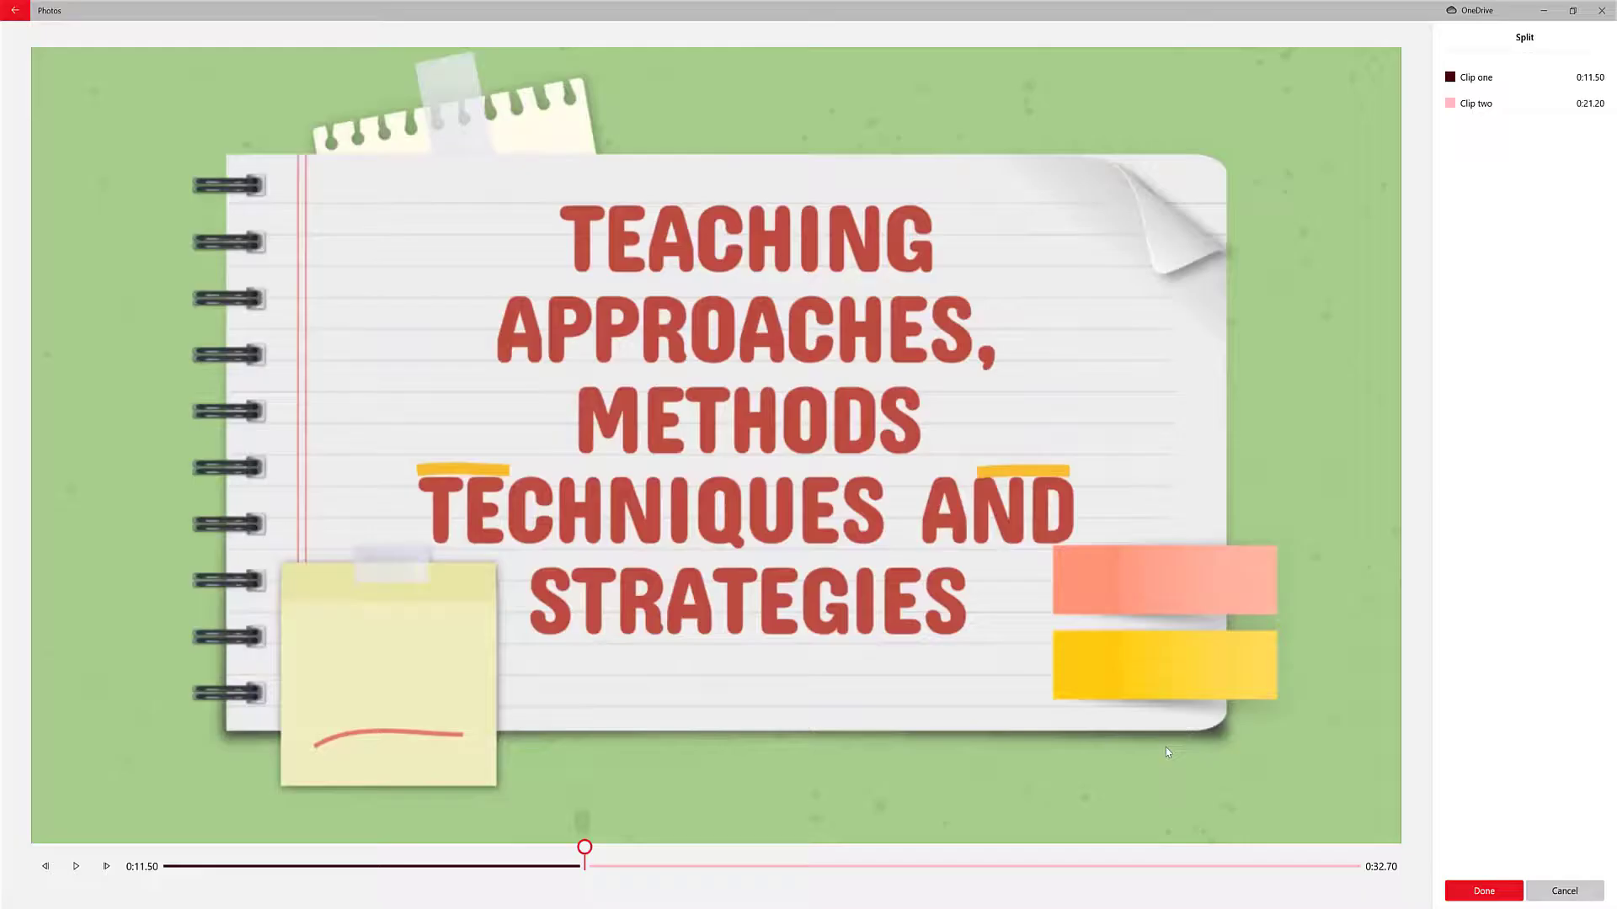
left_click(1166, 749)
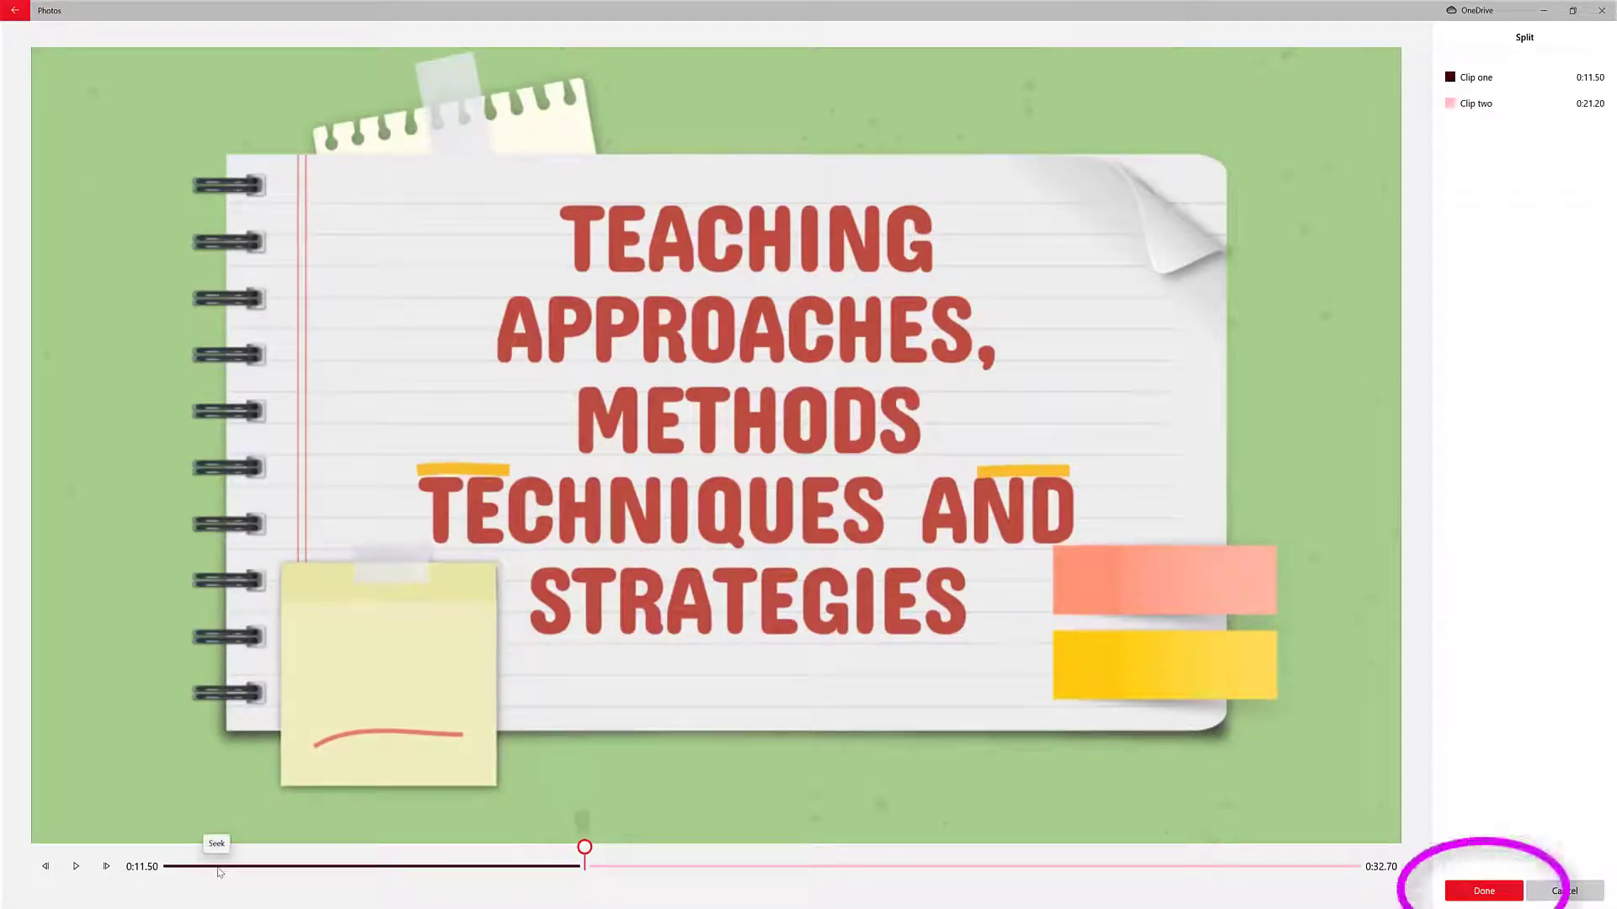
left_click(1486, 895)
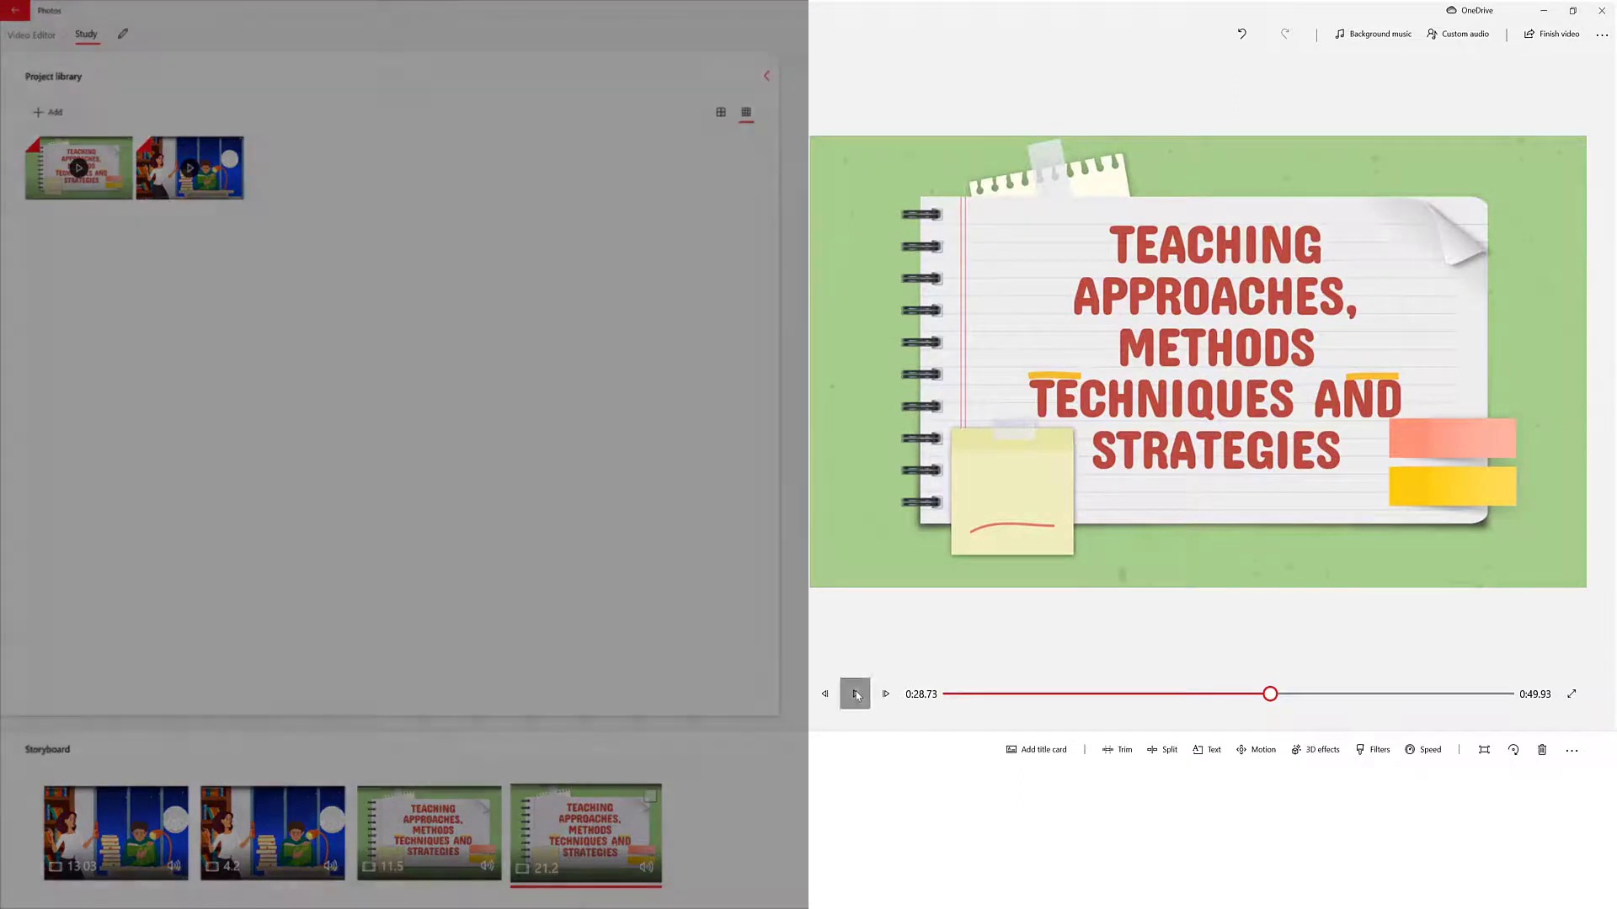
- Split the last storyboard clip at 0:16.20, on the Differences of the Concepts page, and remove the leftover 5-second piece
left_click(855, 694)
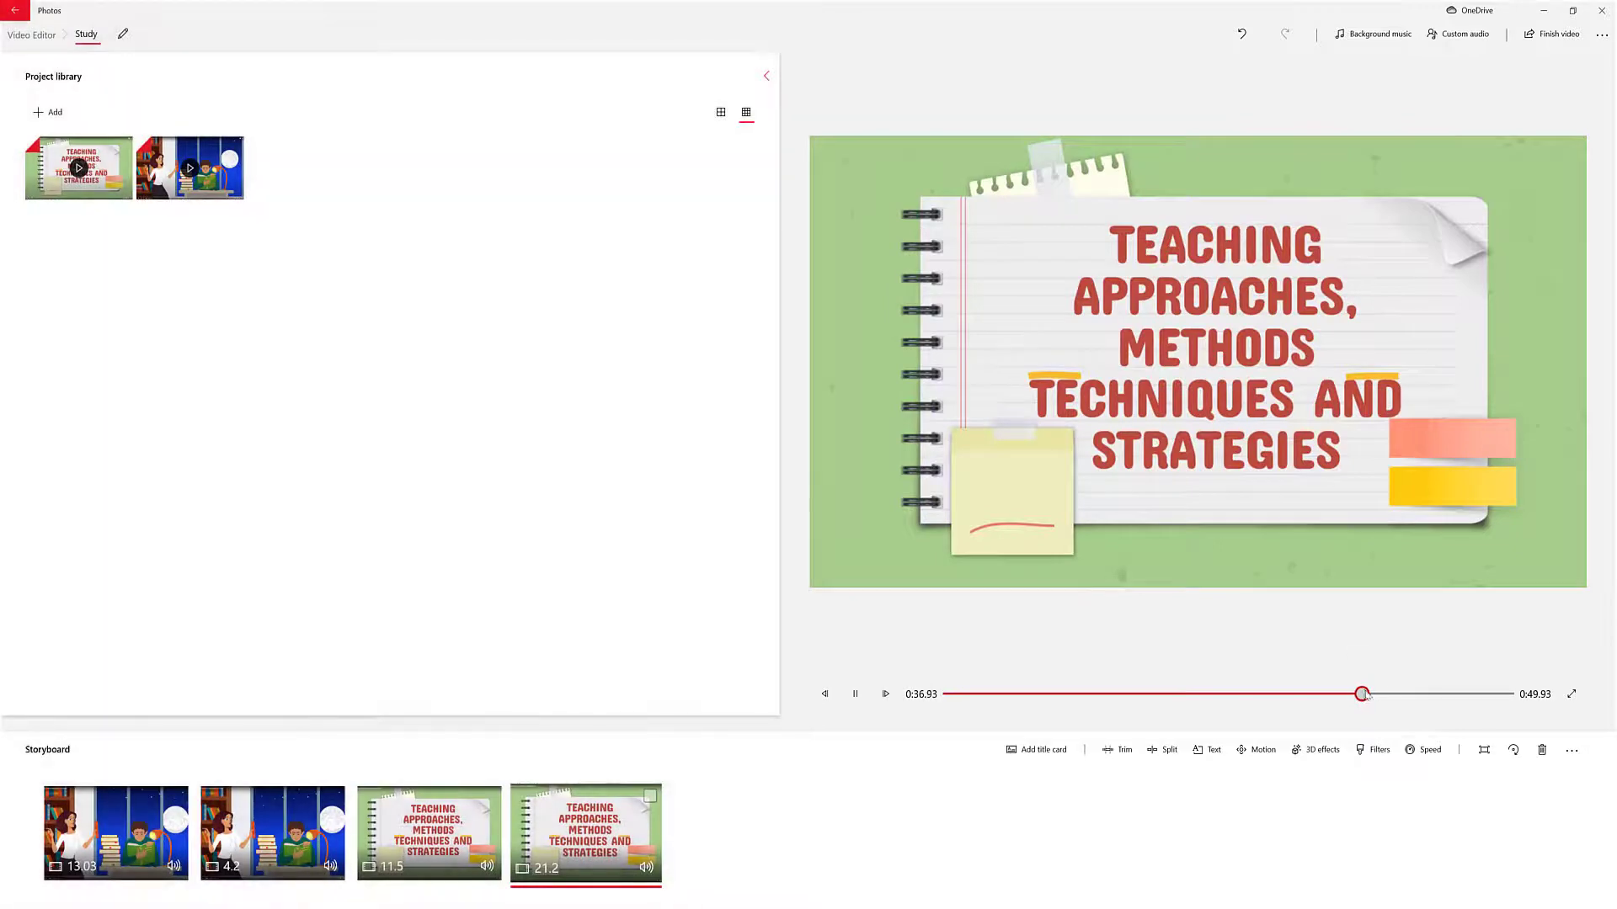
left_click_drag(1364, 695, 1395, 696)
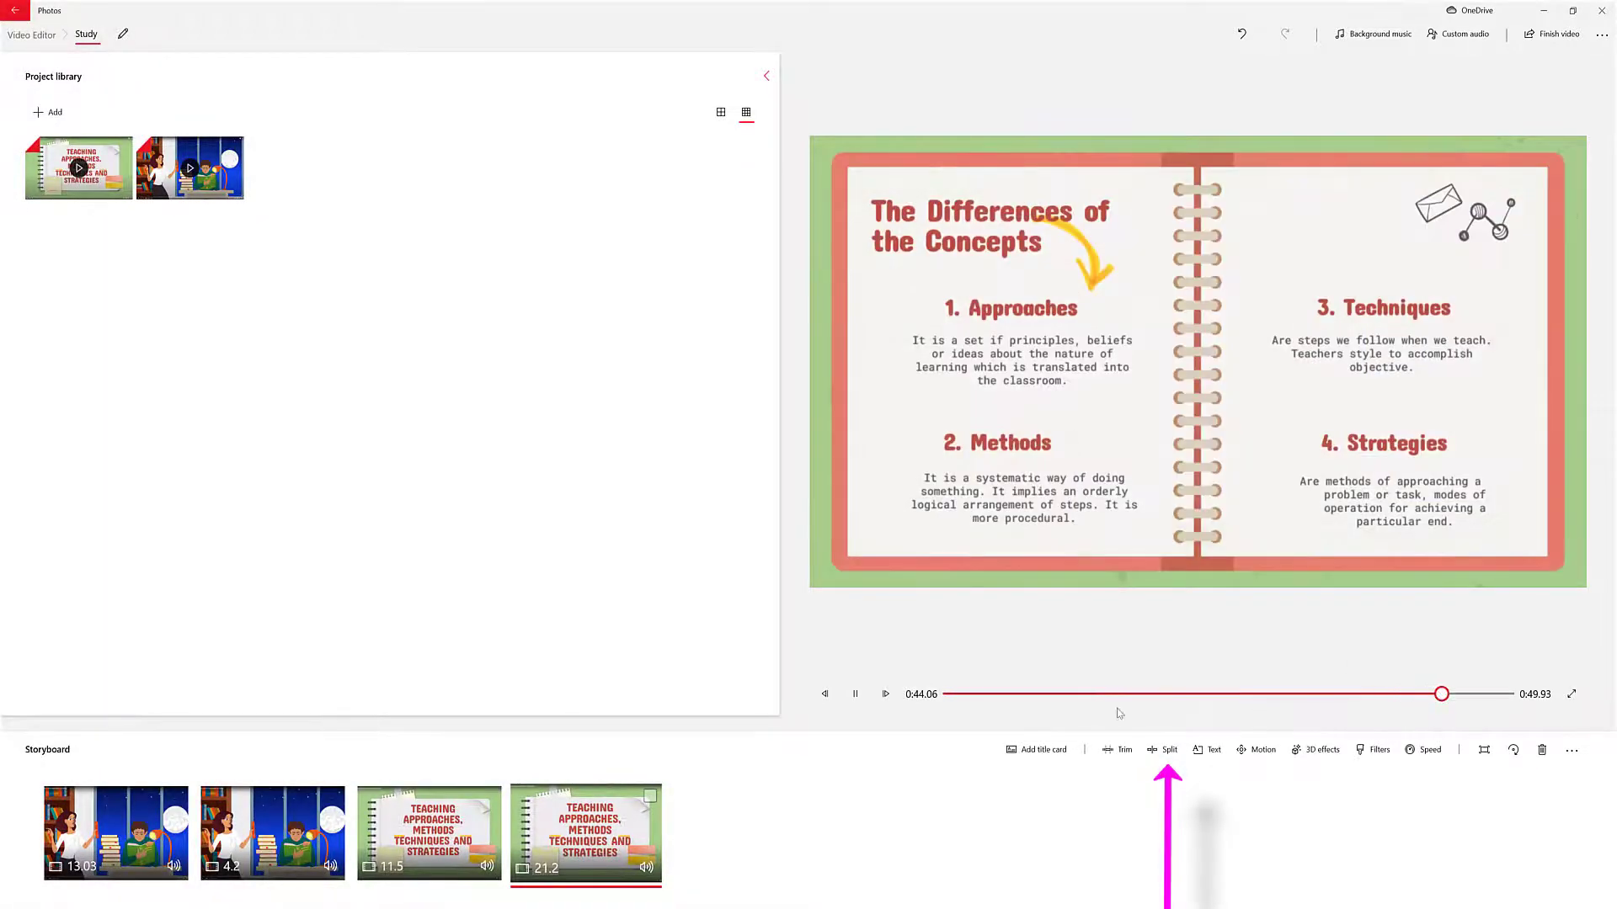
left_click(861, 701)
left_click(1164, 751)
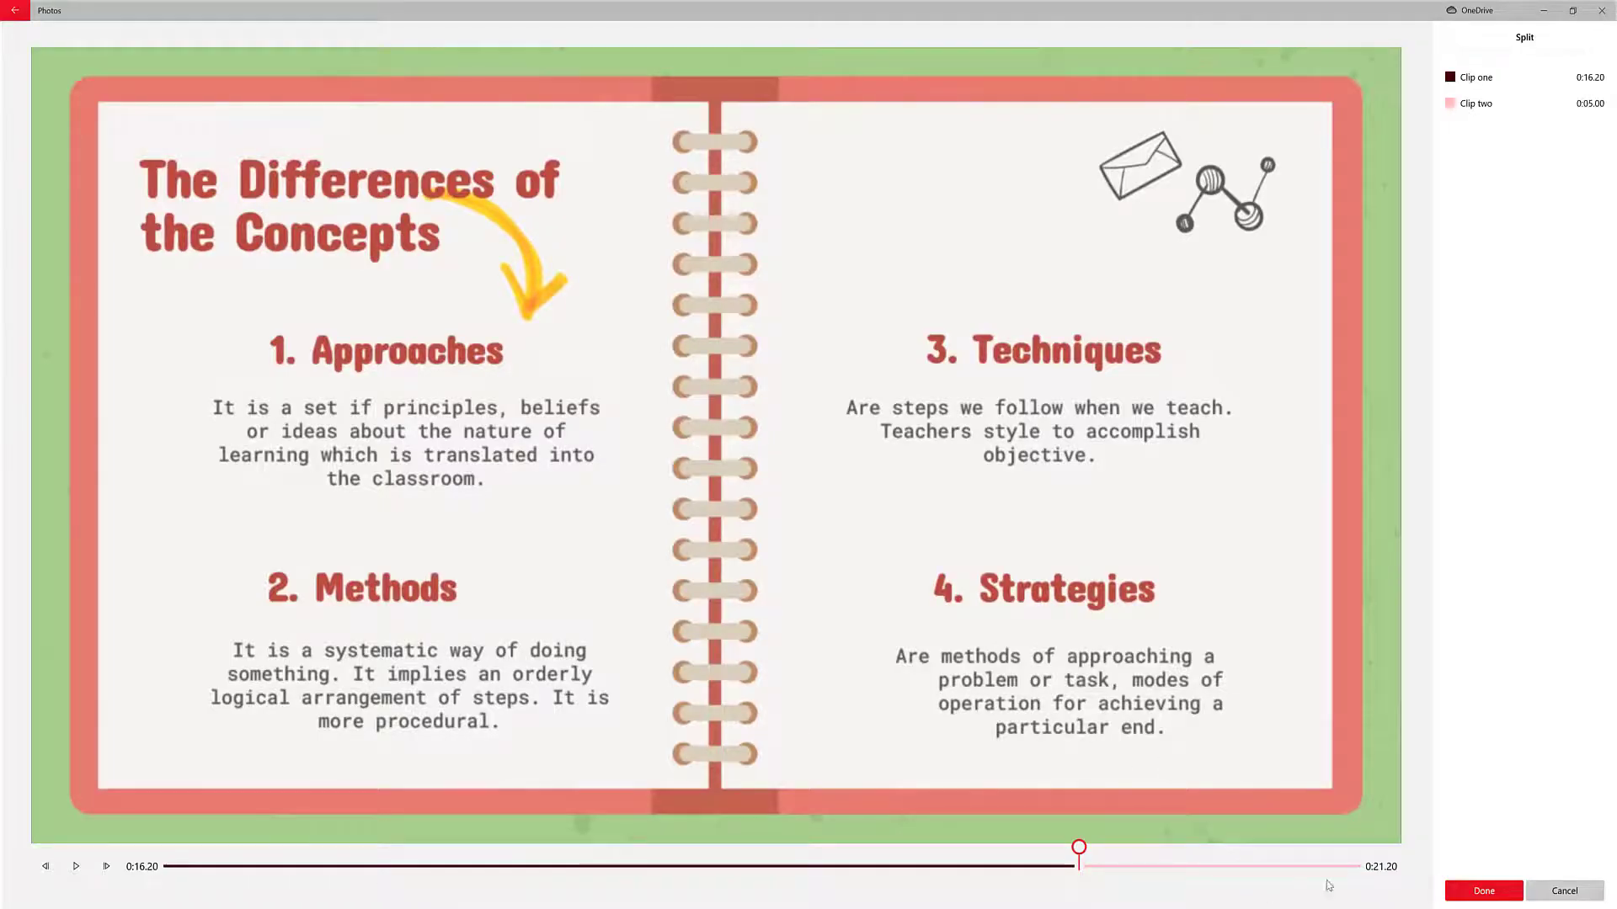
left_click(1461, 886)
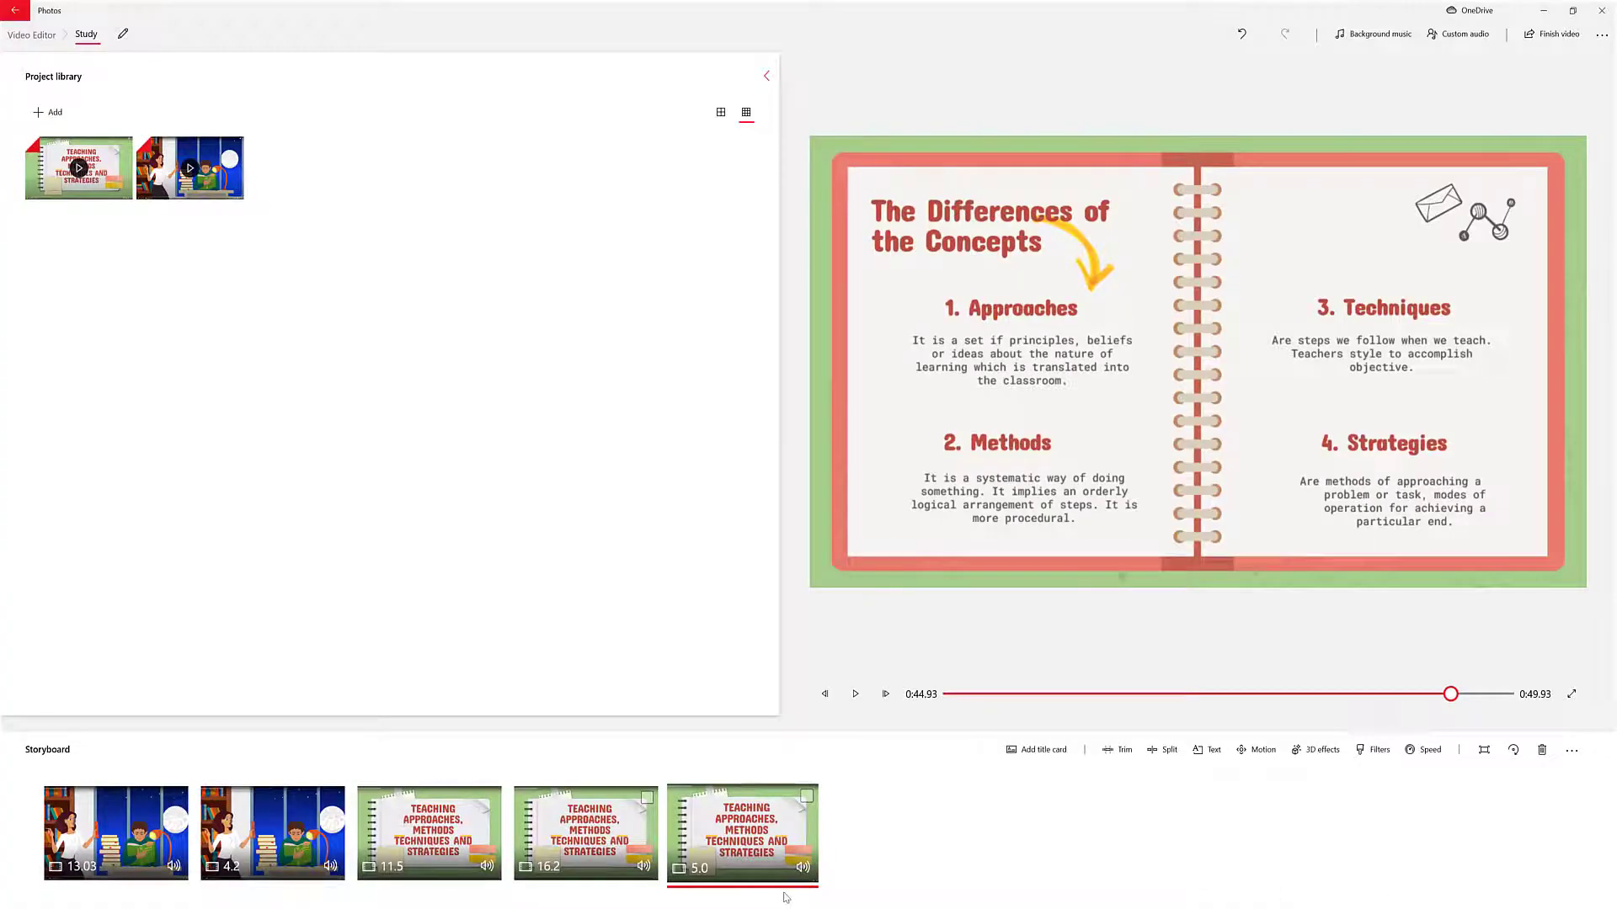
right_click(758, 855)
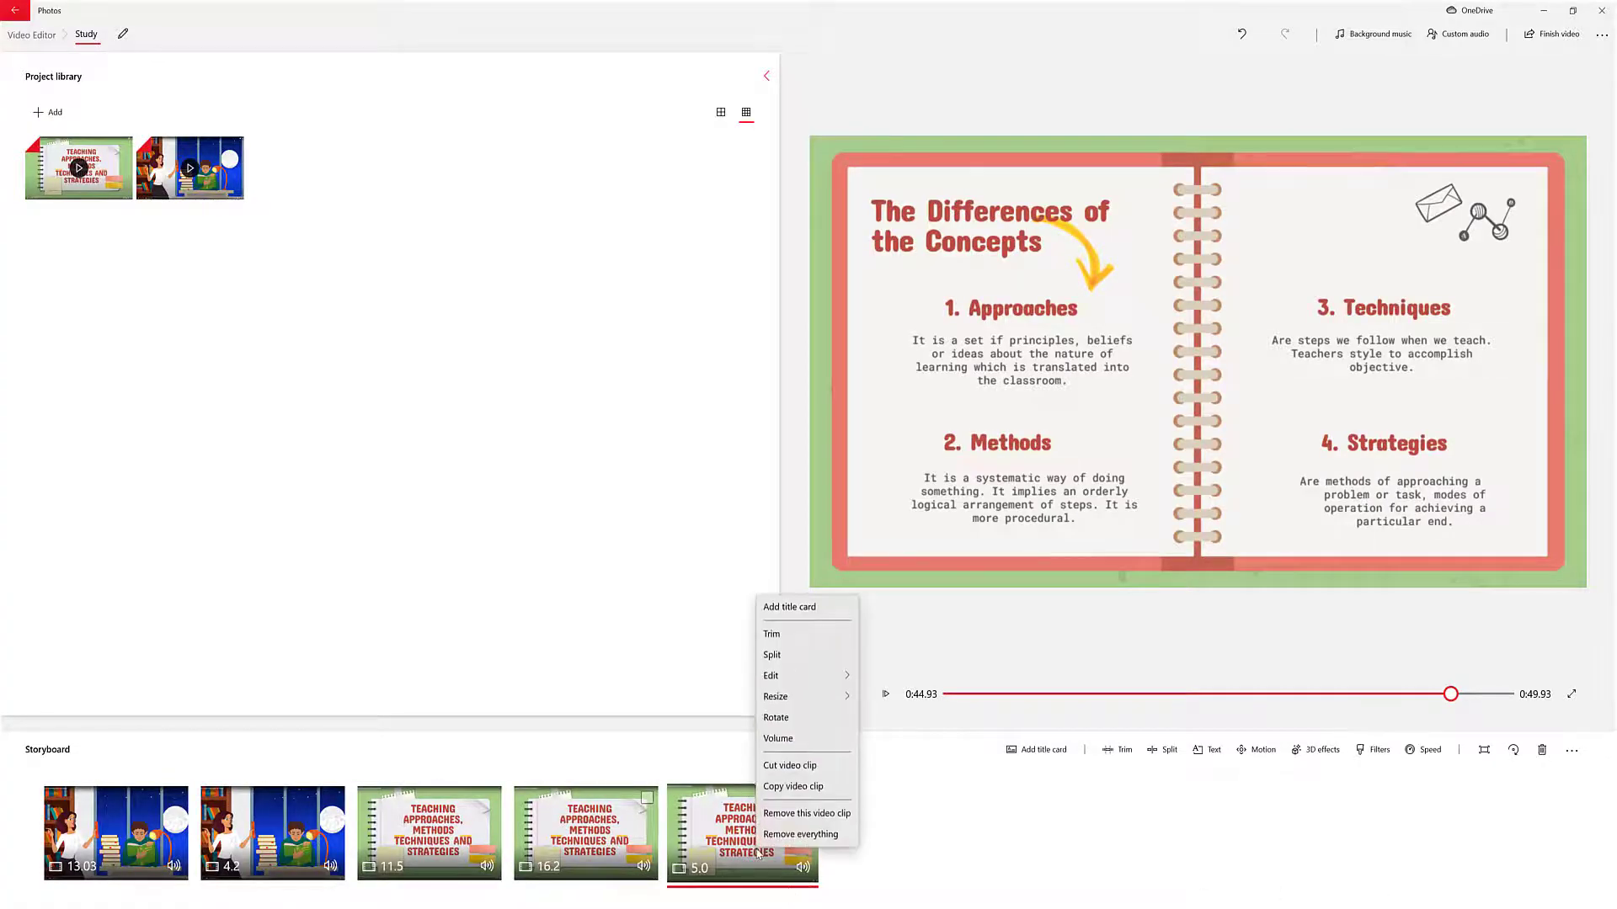
left_click(776, 815)
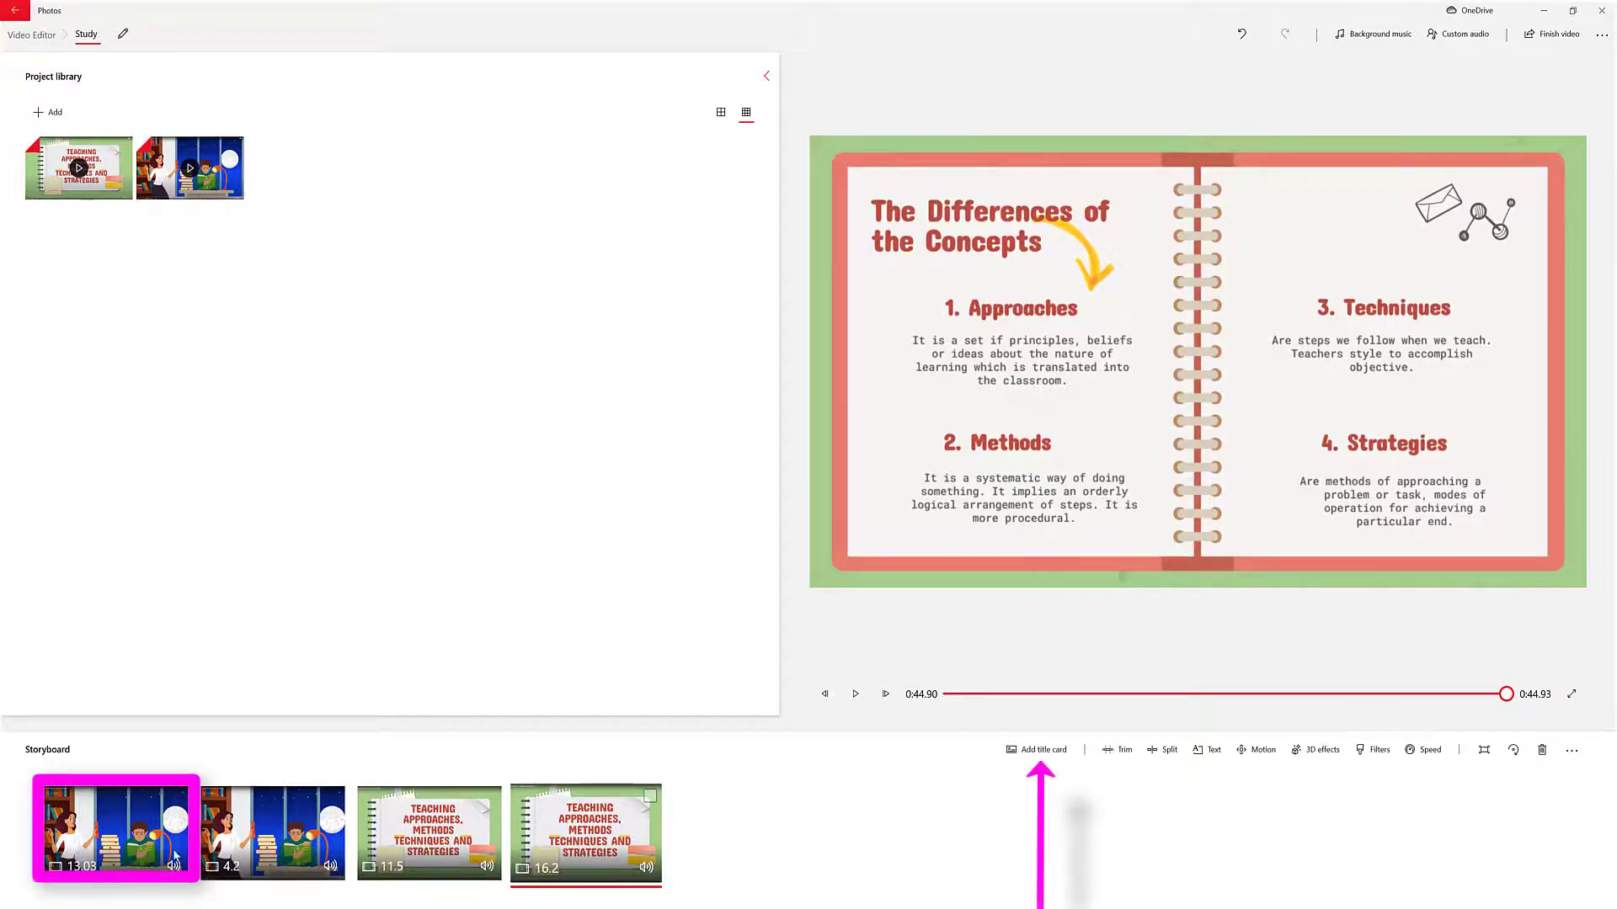
- Add a title card before the first storyboard clip and give it a custom lavender background
left_click(145, 825)
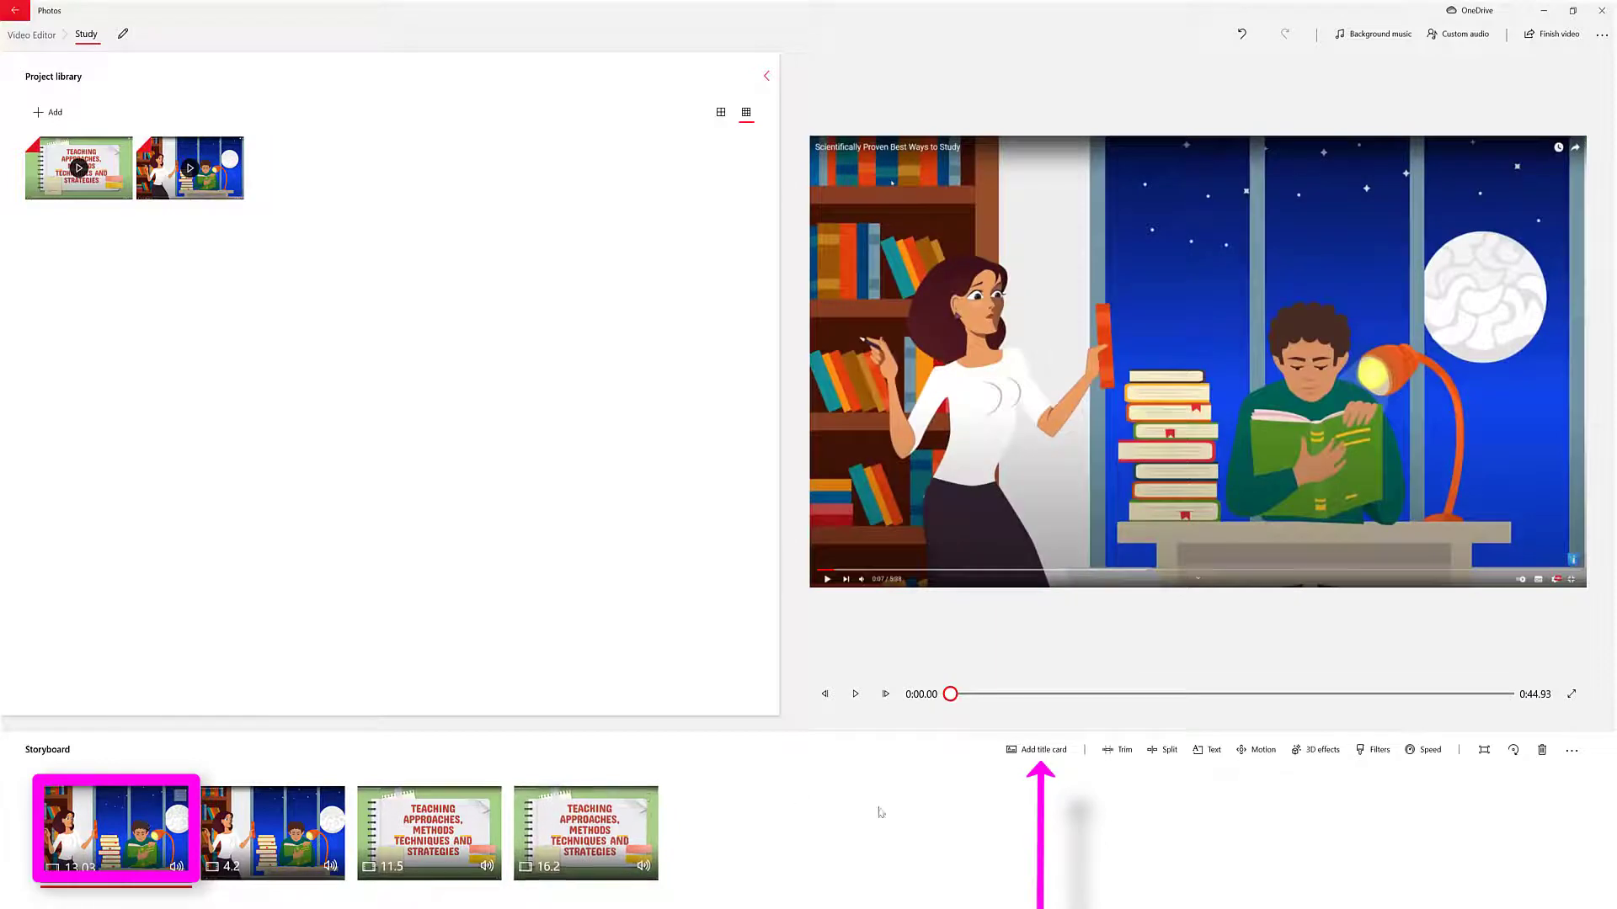
left_click(1029, 750)
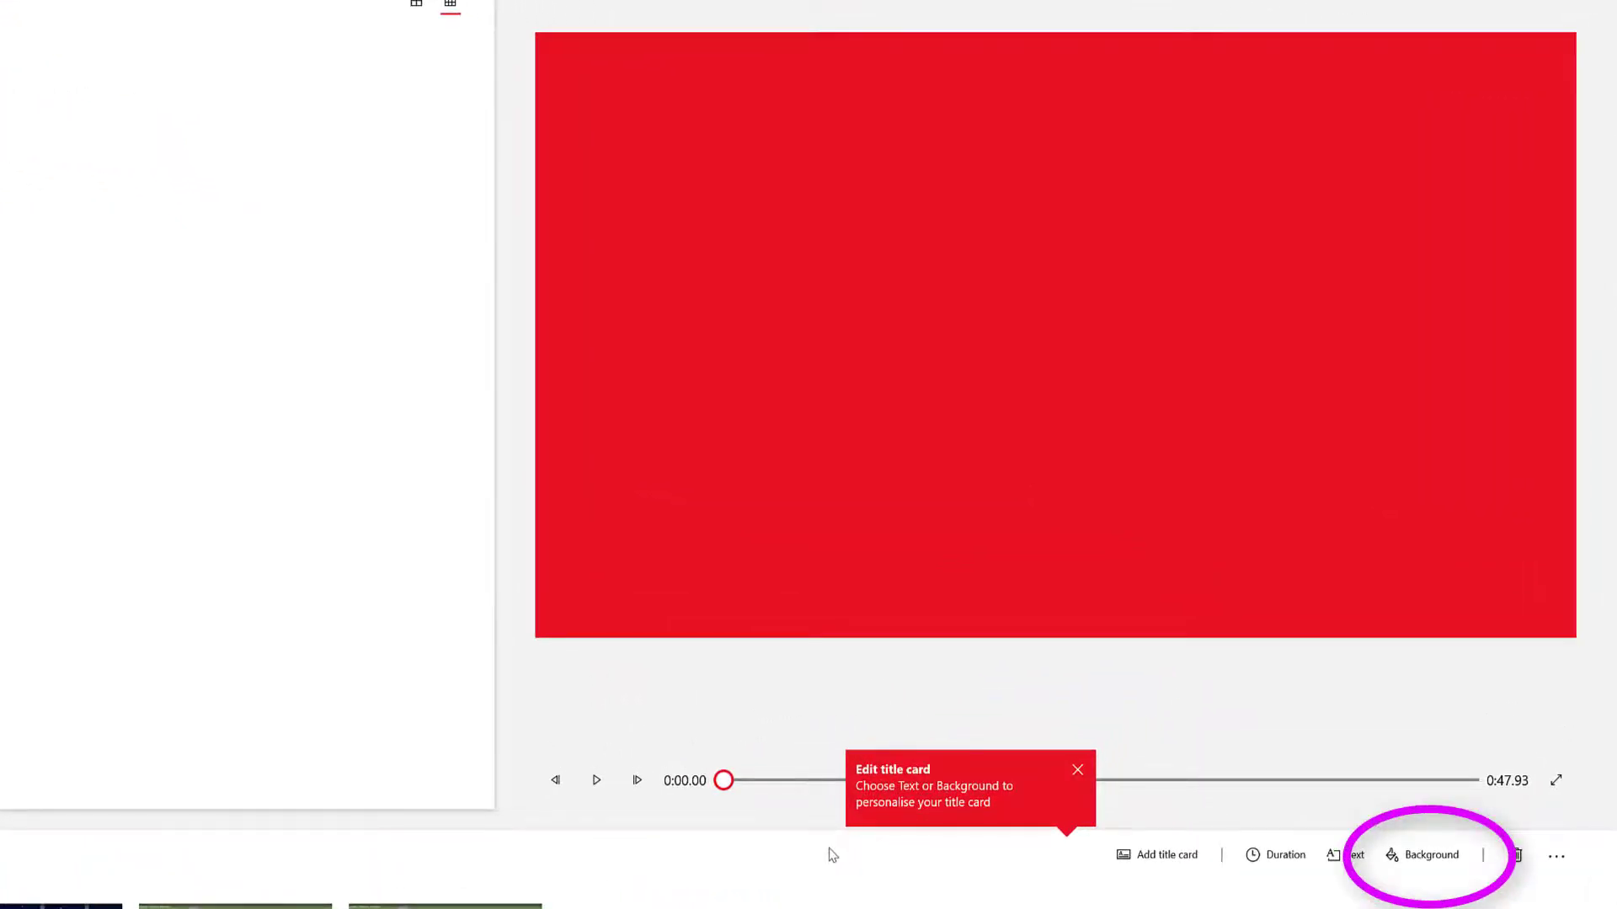
left_click(1435, 857)
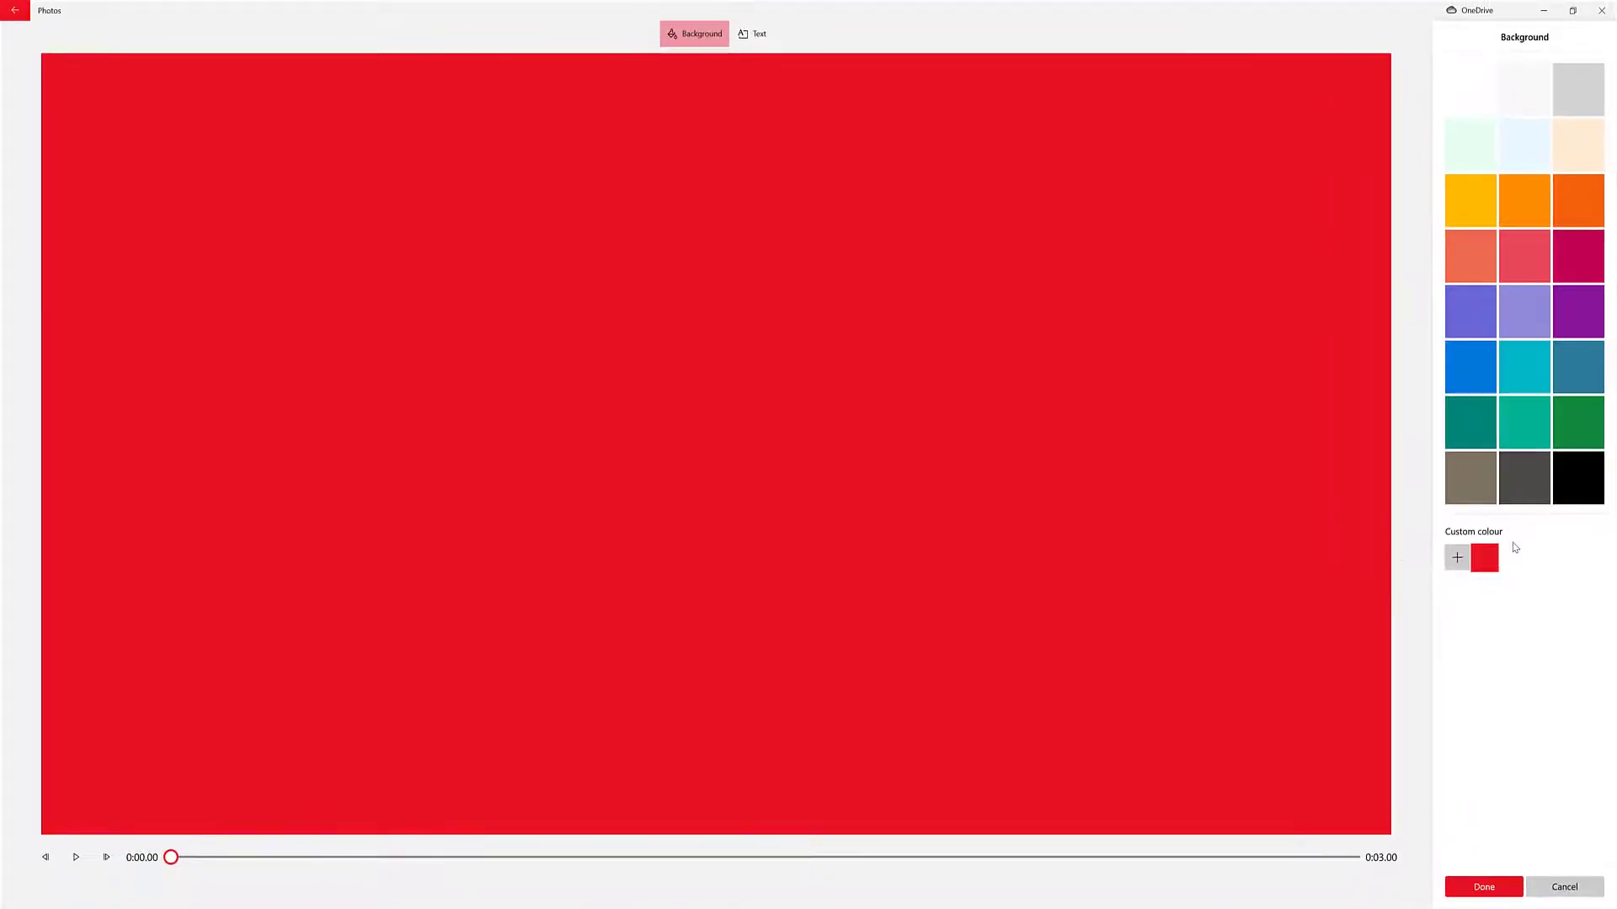
left_click(1457, 558)
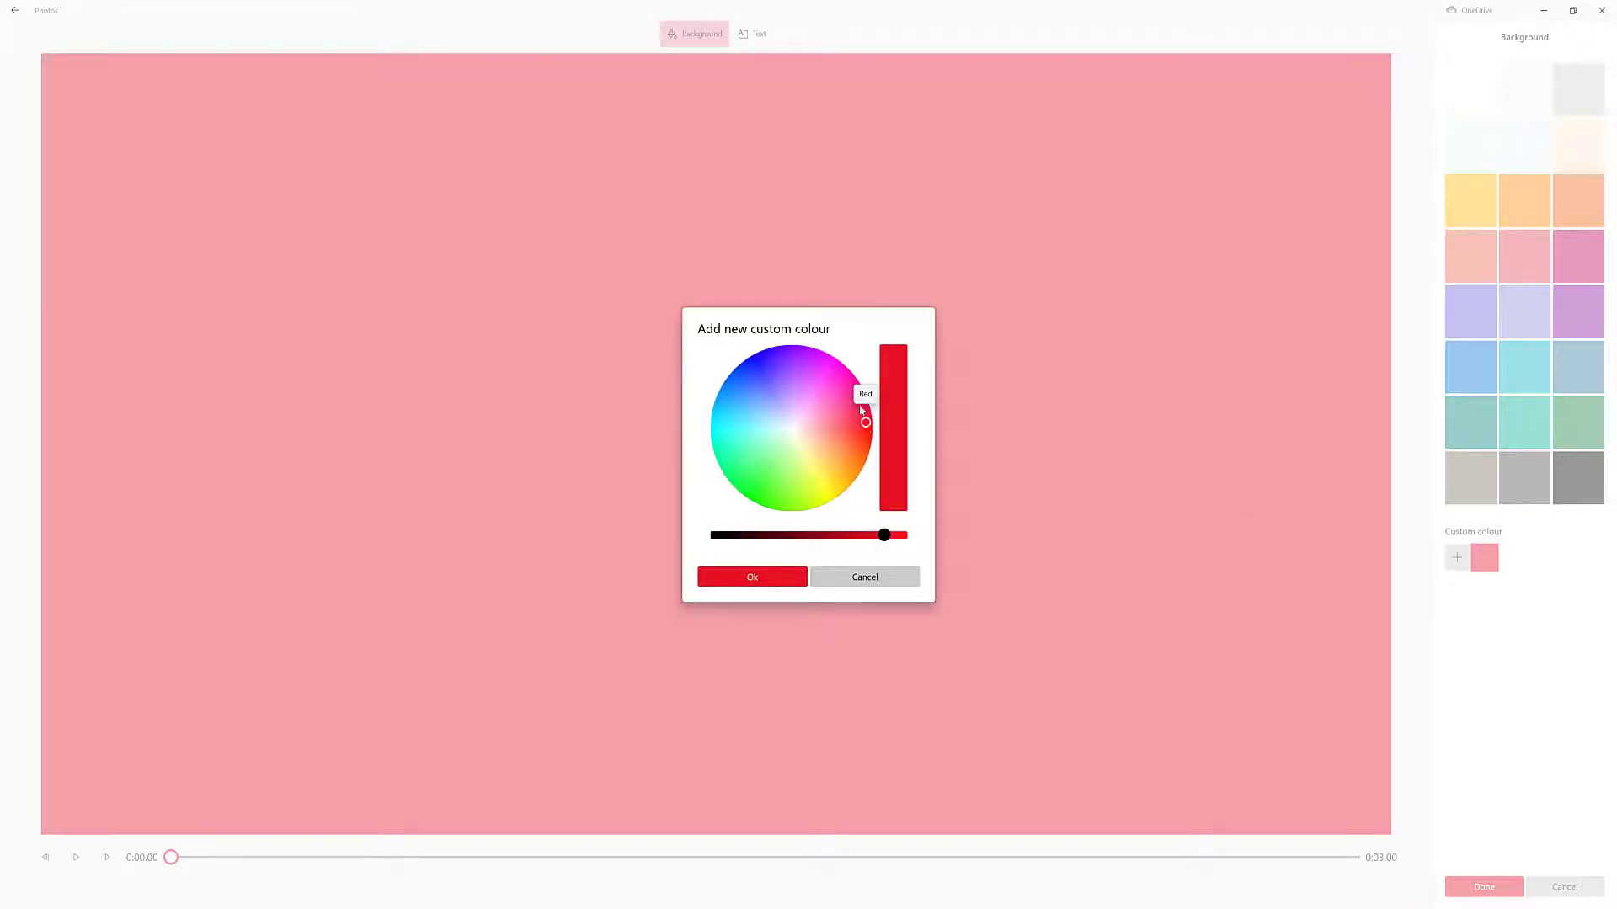
left_click_drag(871, 428, 803, 400)
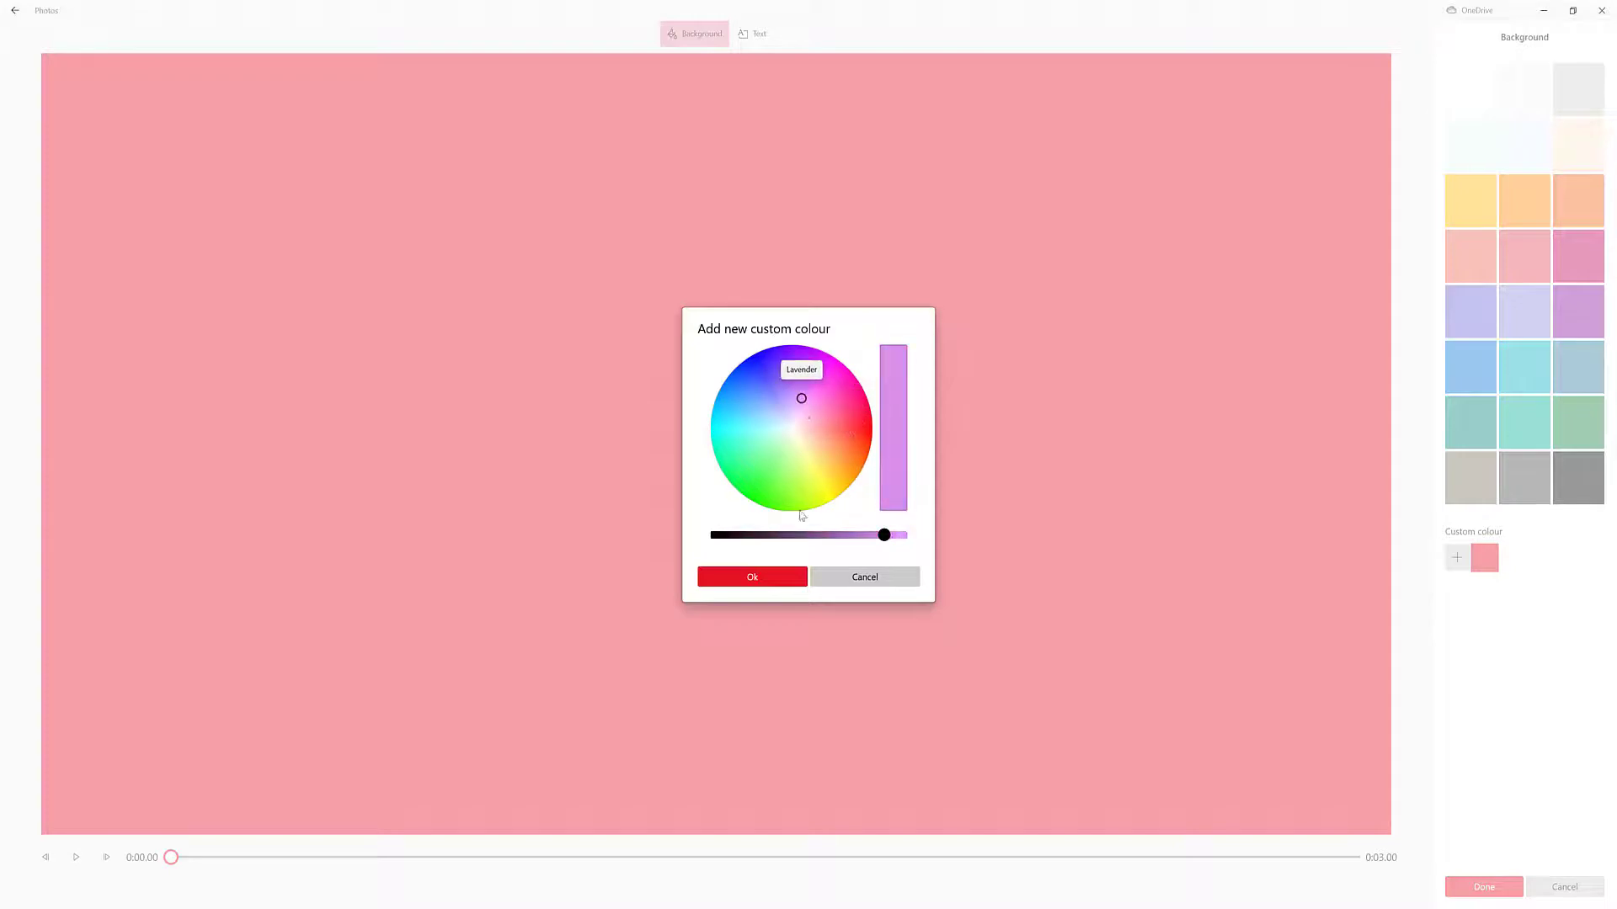
left_click(775, 580)
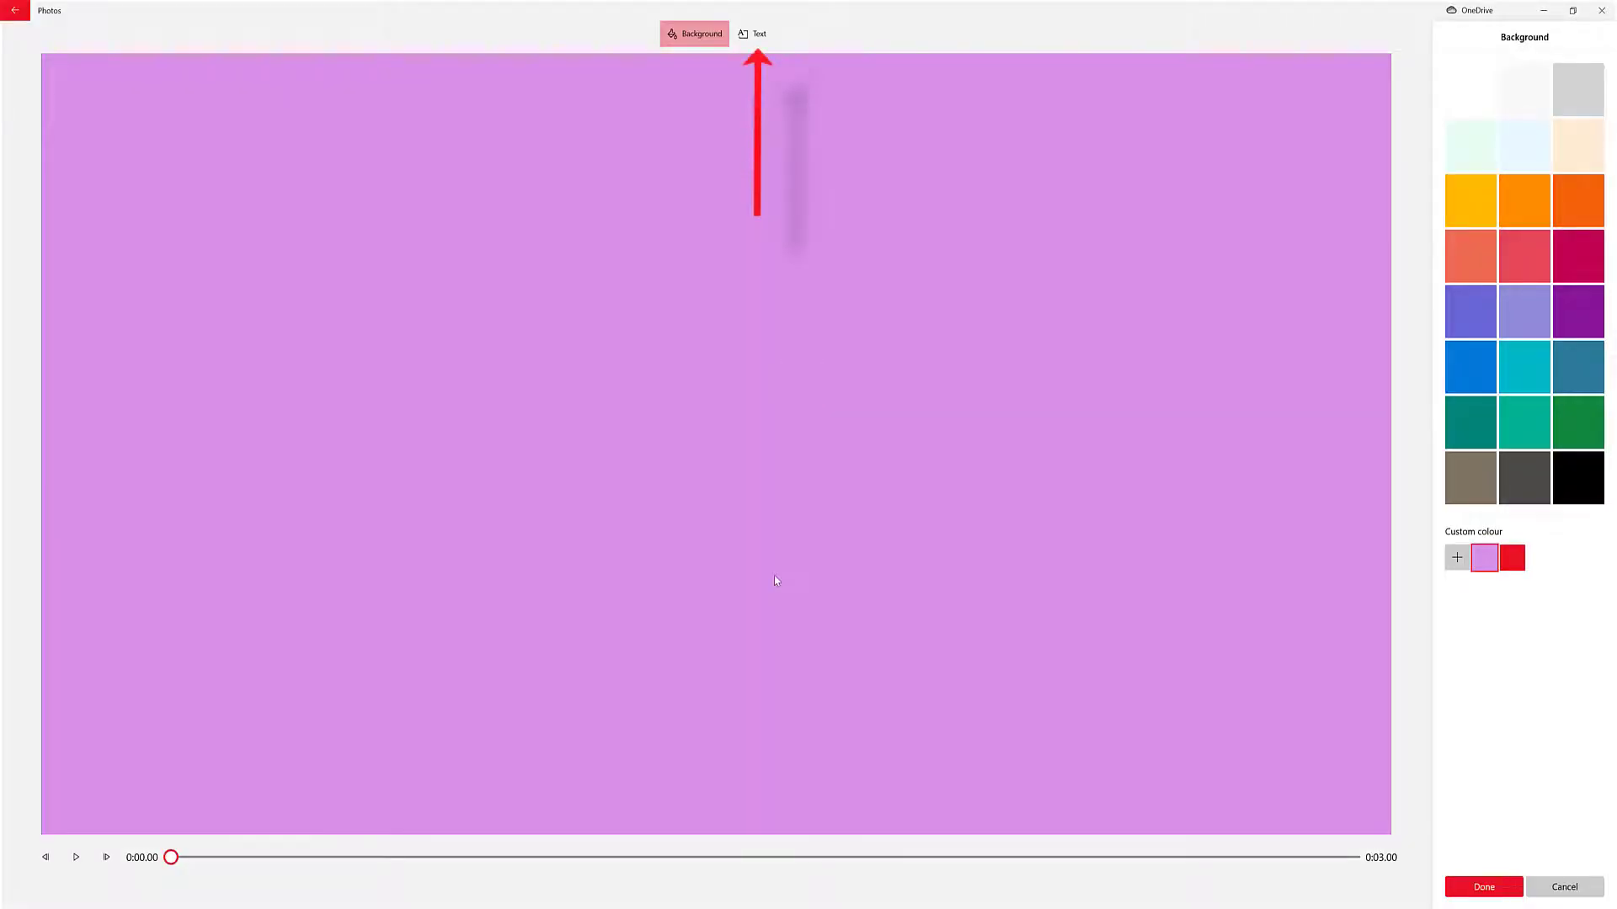
- Replace the title card's default text with "Study Video Clips" and apply it
left_click(760, 33)
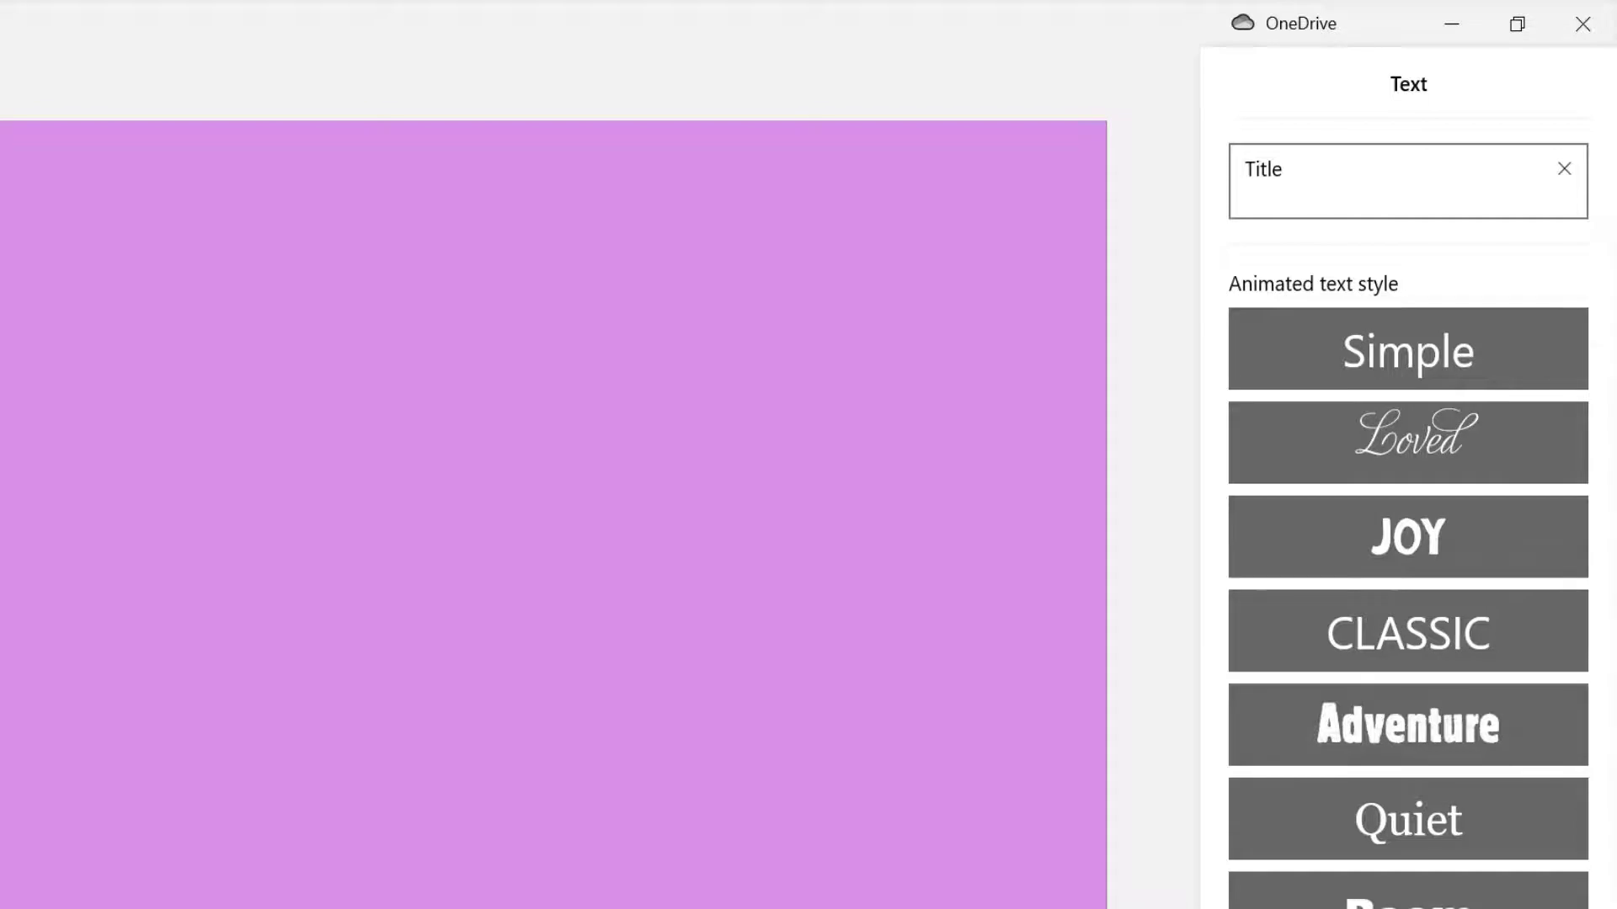
left_click(1304, 171)
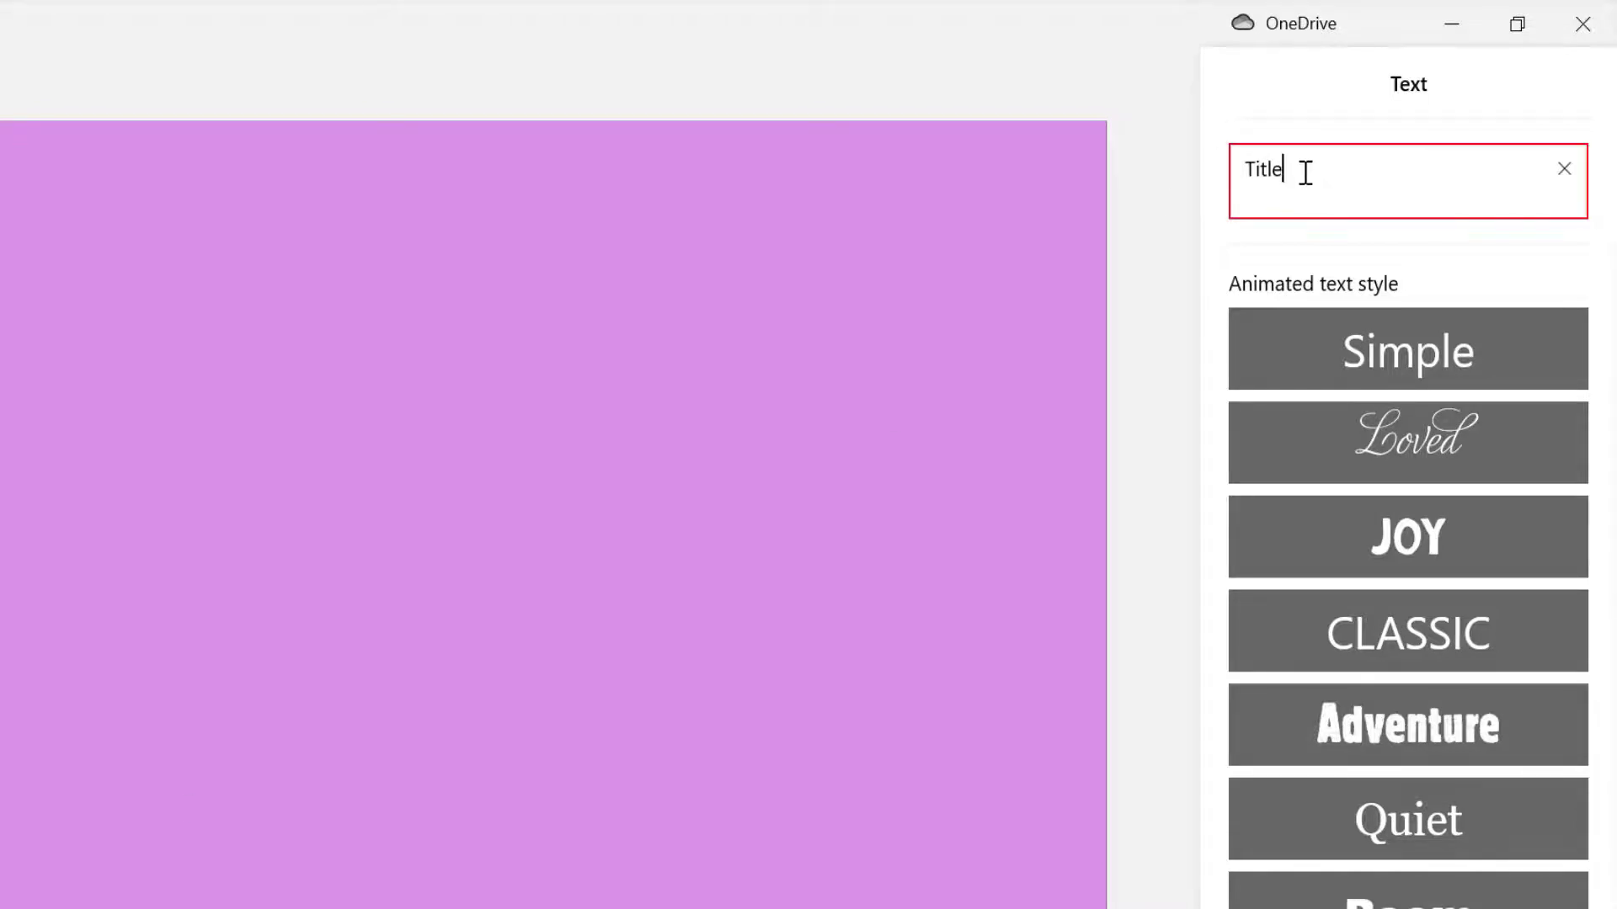
key("BackSpace")
key("BackSpace")
key("BackSpace")
key("BackSpace")
type("Study V")
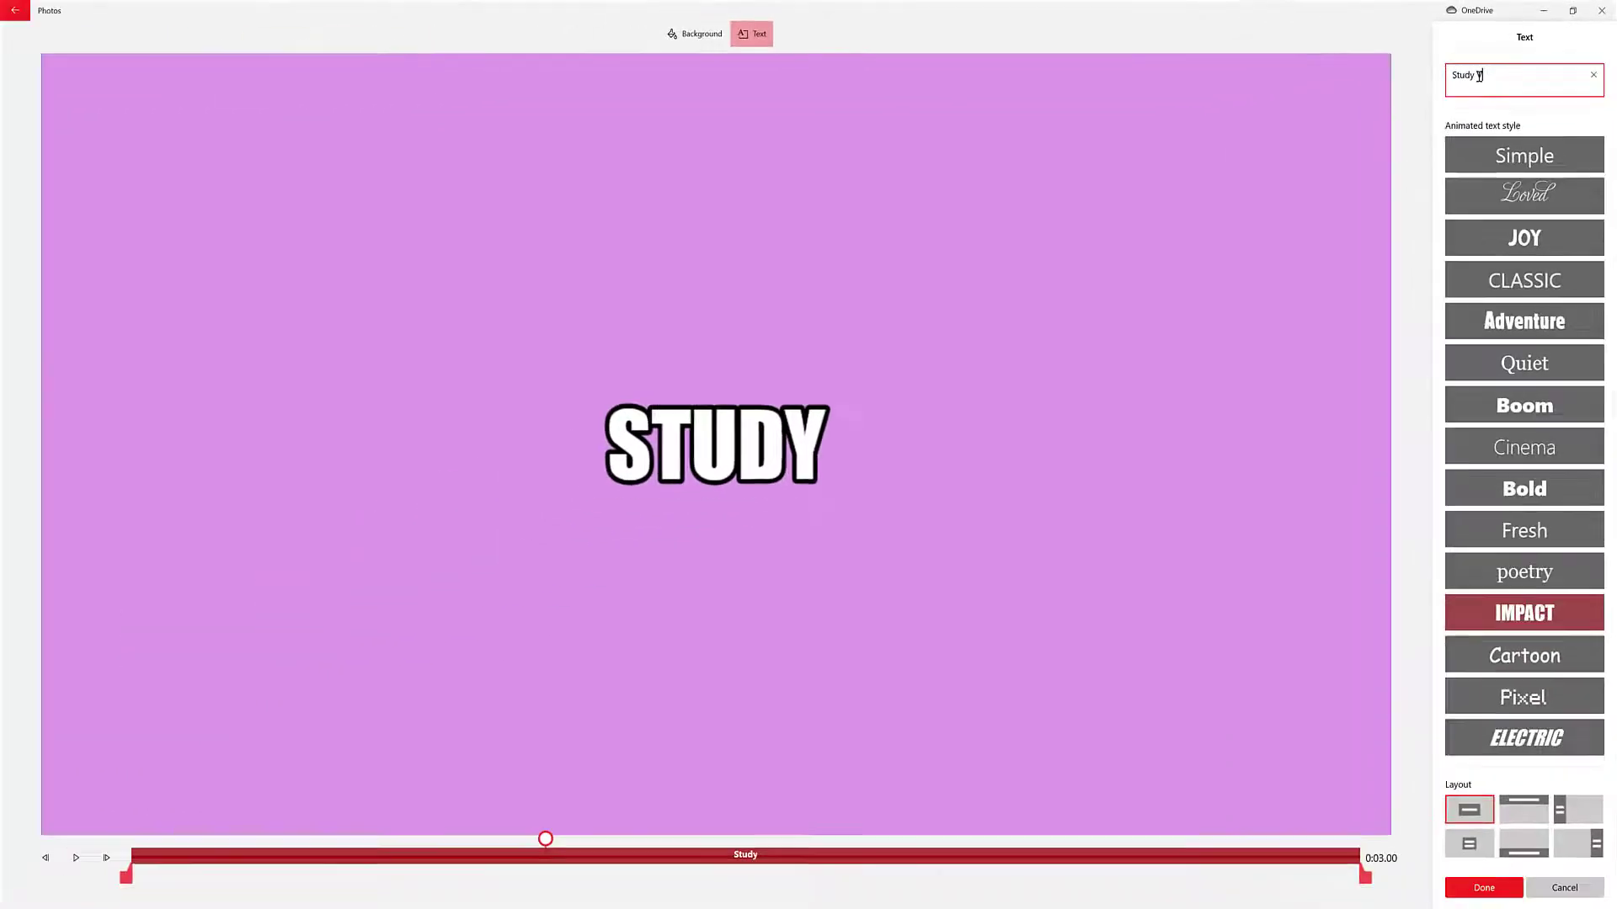
type("ideo Clips")
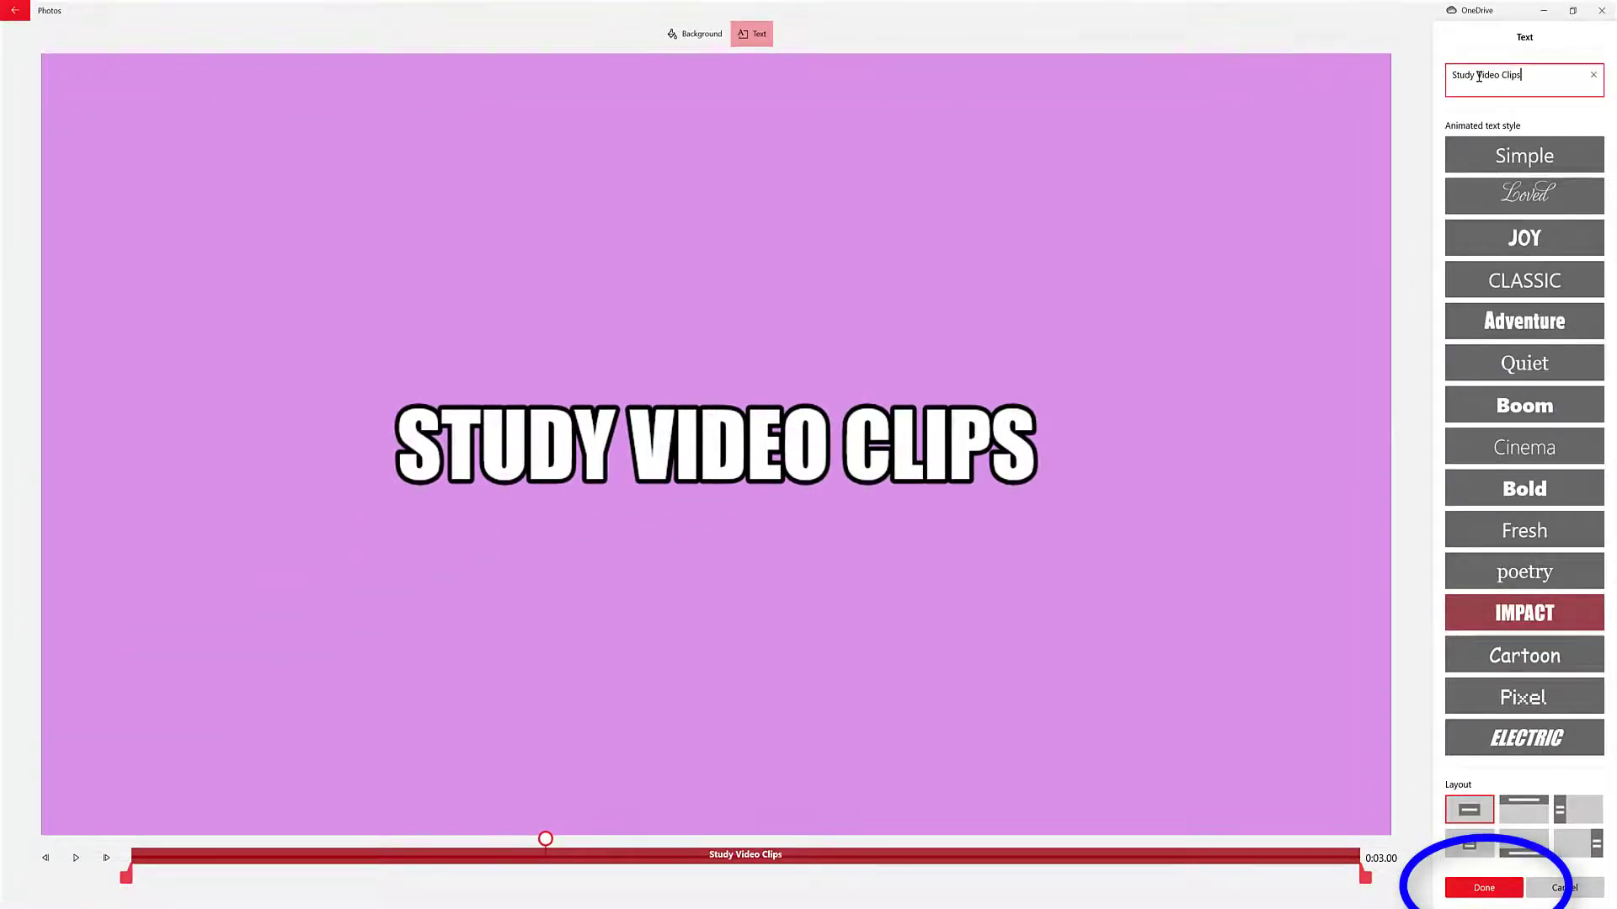
left_click(1495, 891)
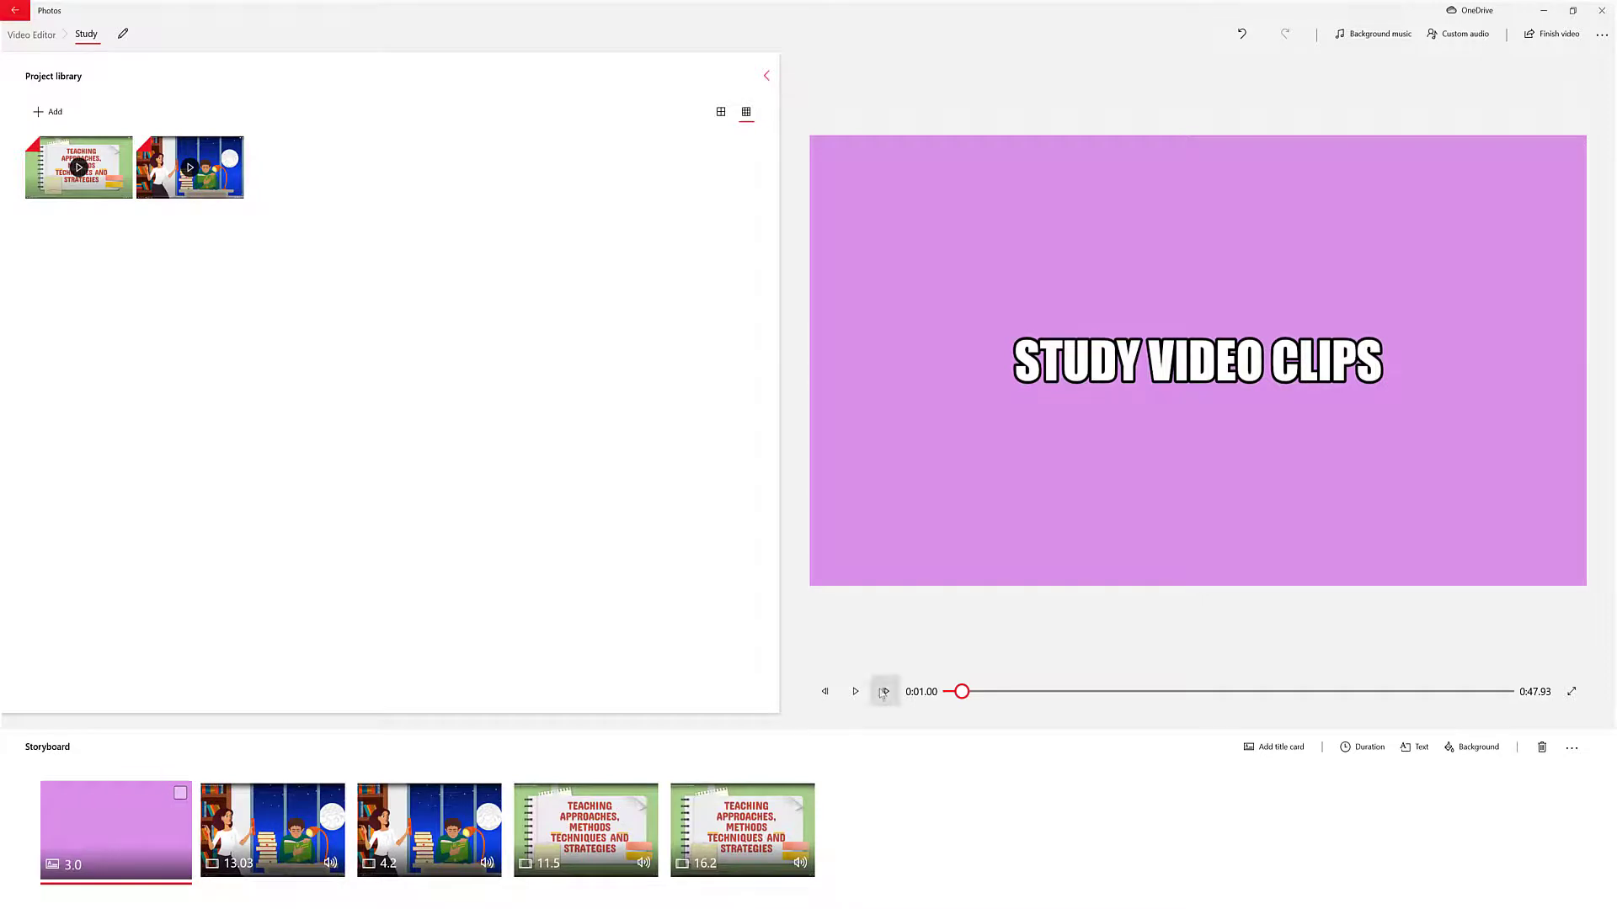
- Preview the title card, then add the text "Books and Study" in the Loved style to the clip that follows it
left_click(854, 691)
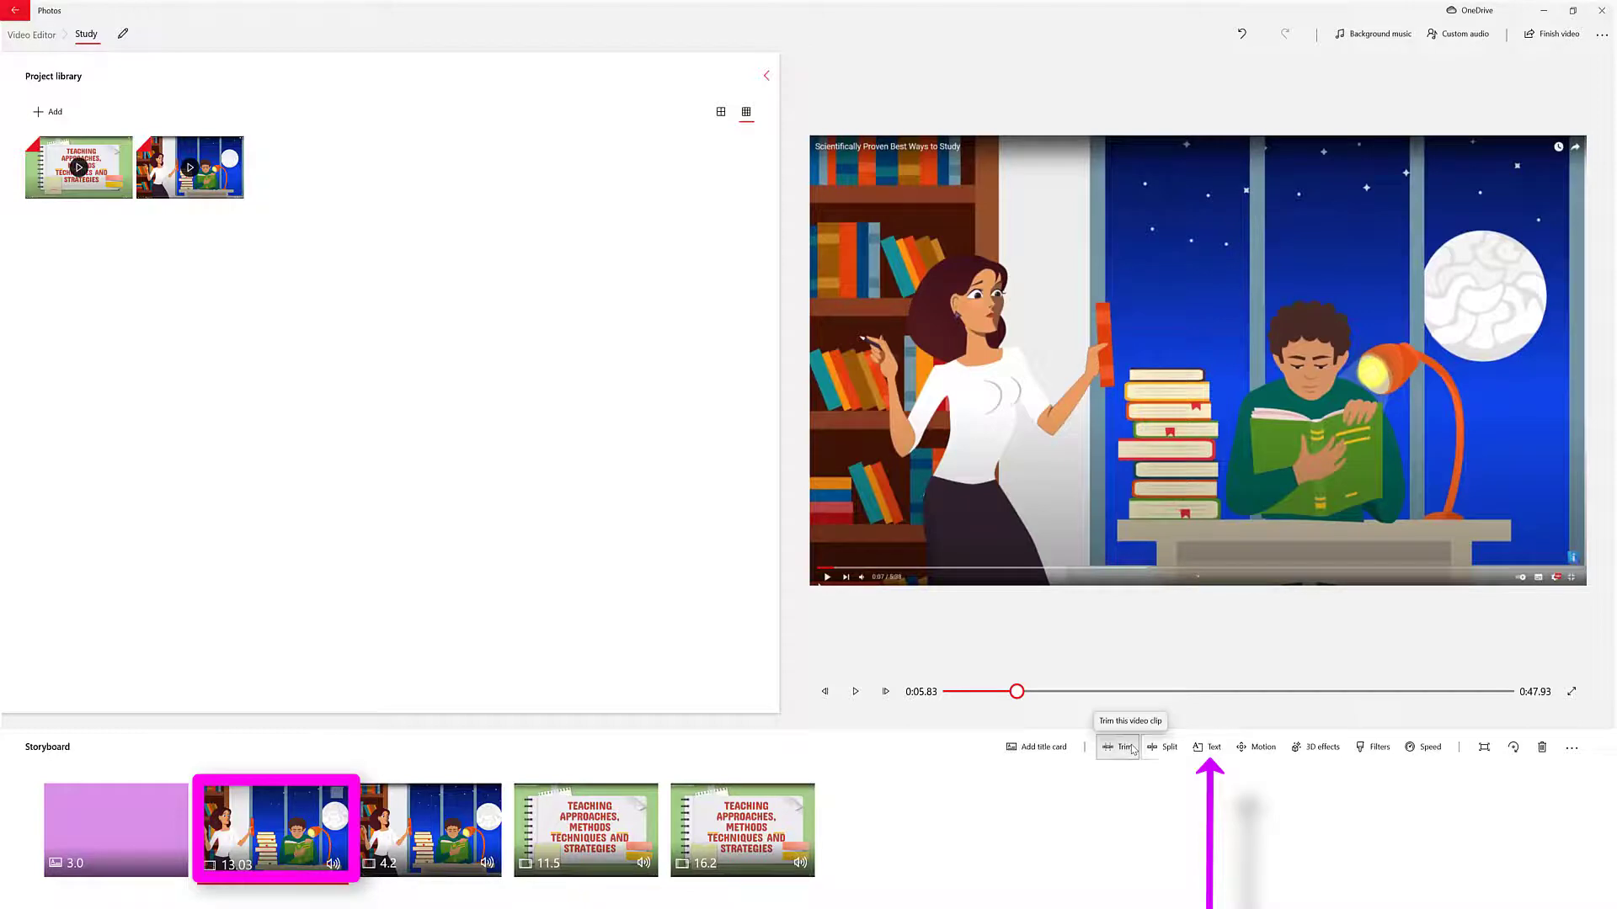
left_click(1204, 751)
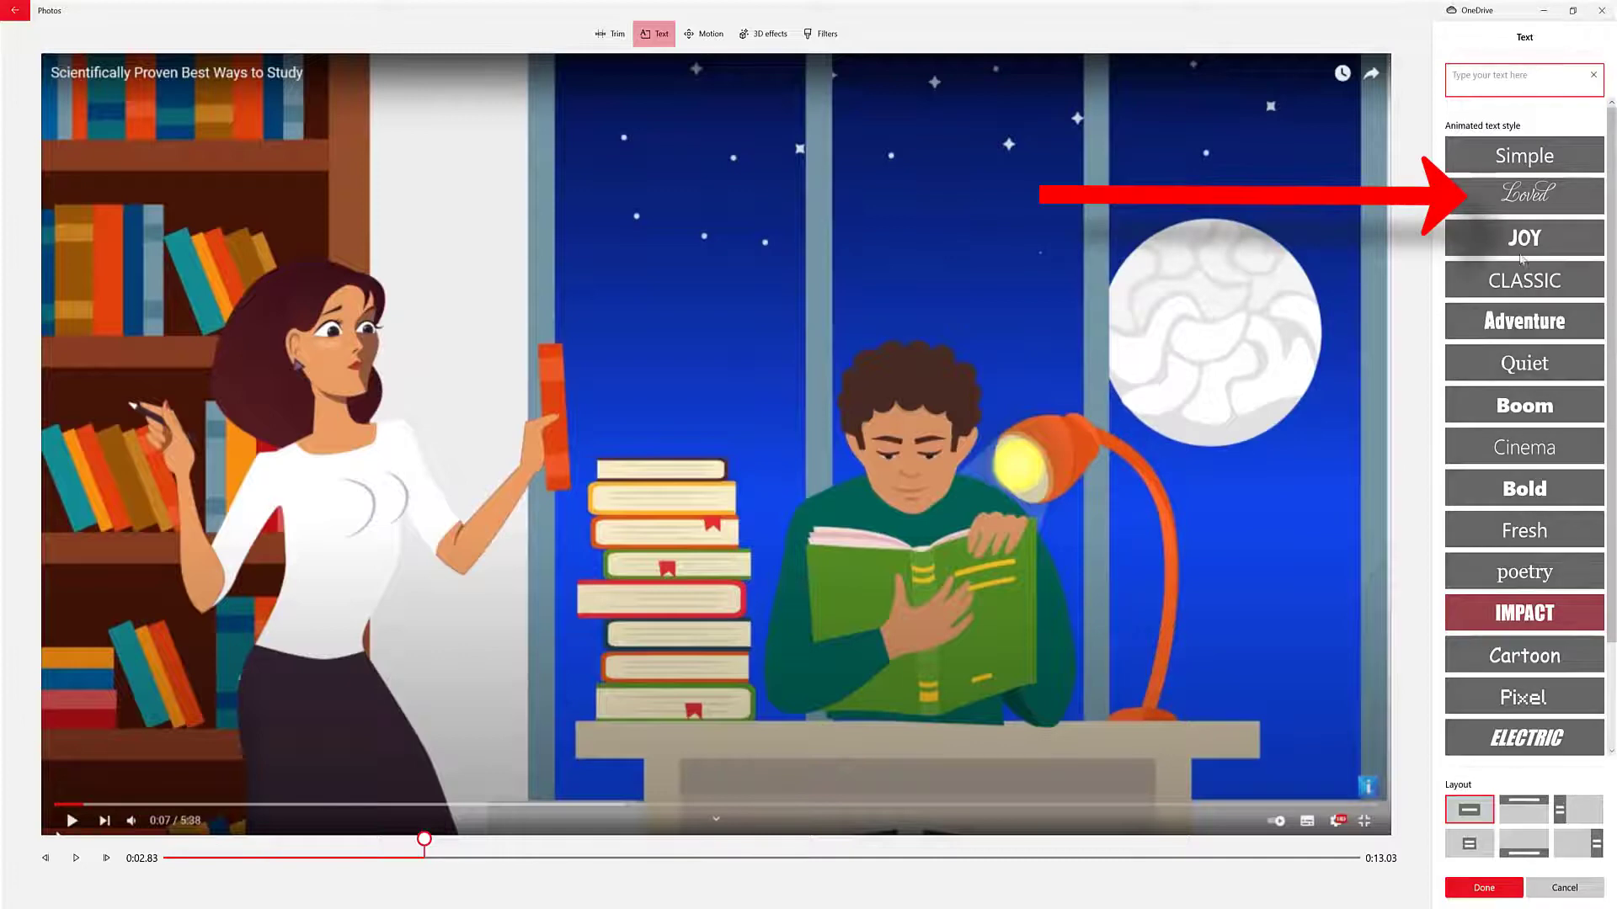
left_click(1522, 195)
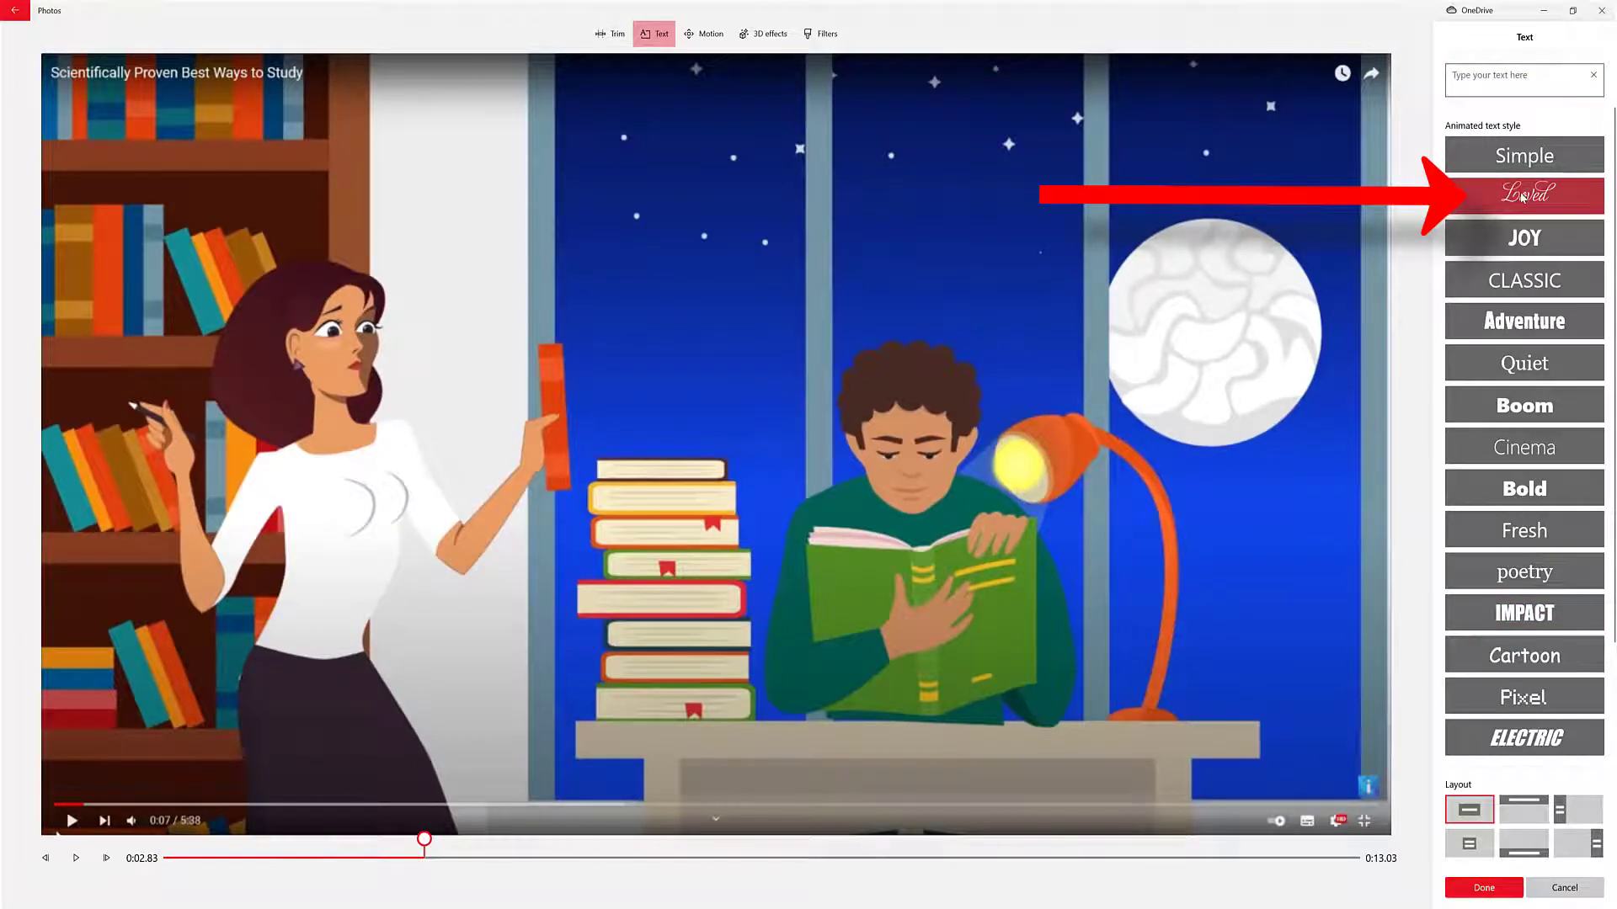
left_click(1455, 80)
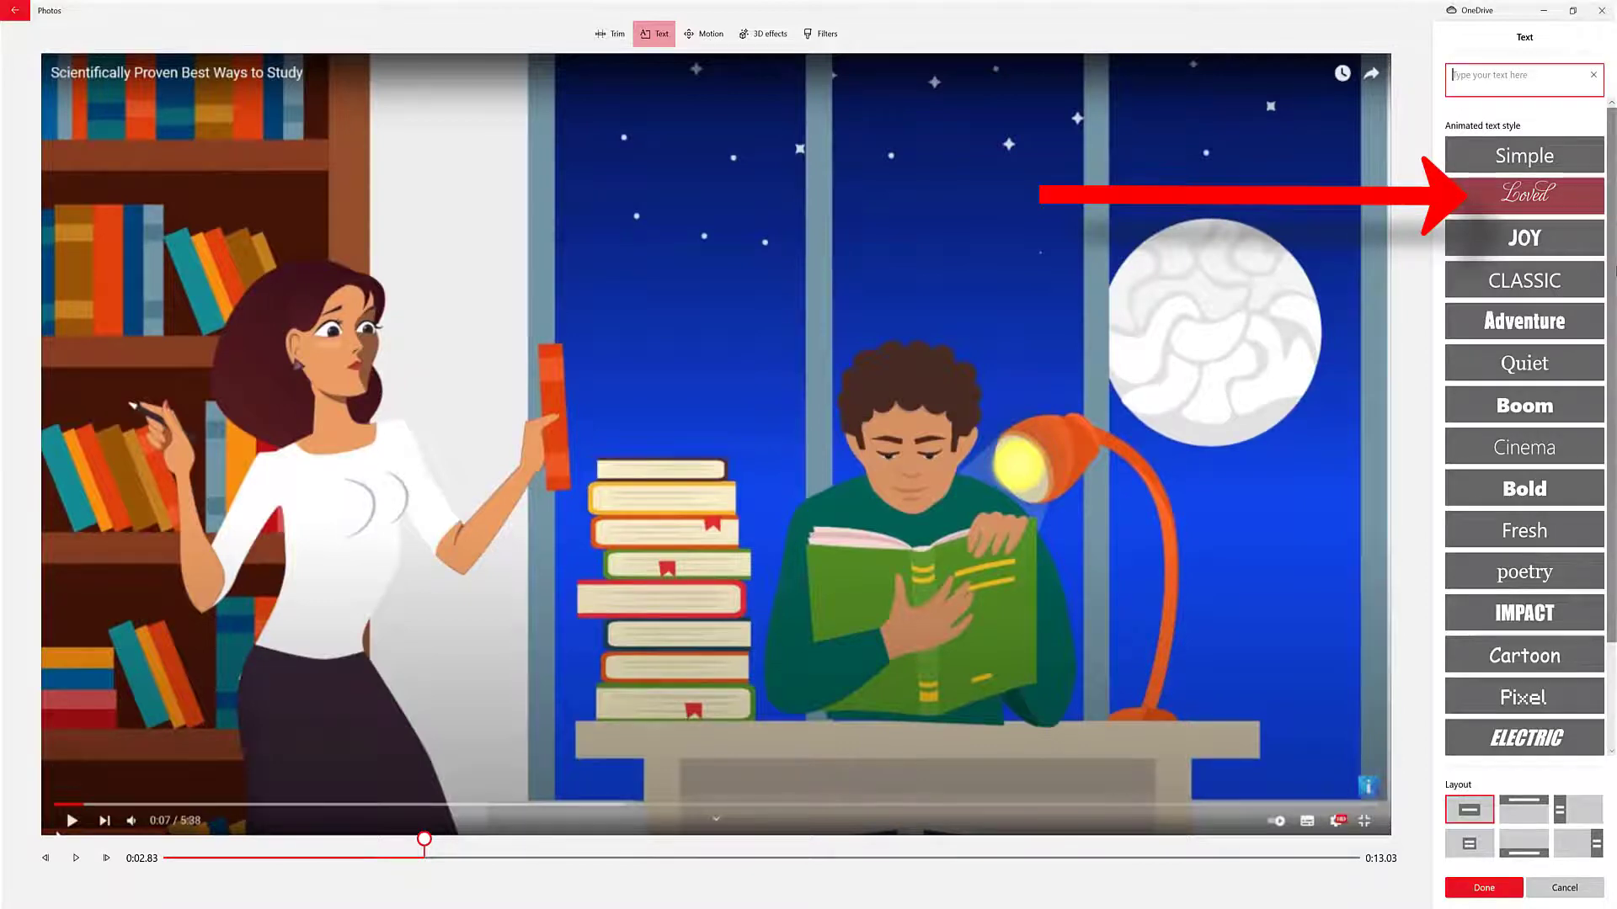
type("Book")
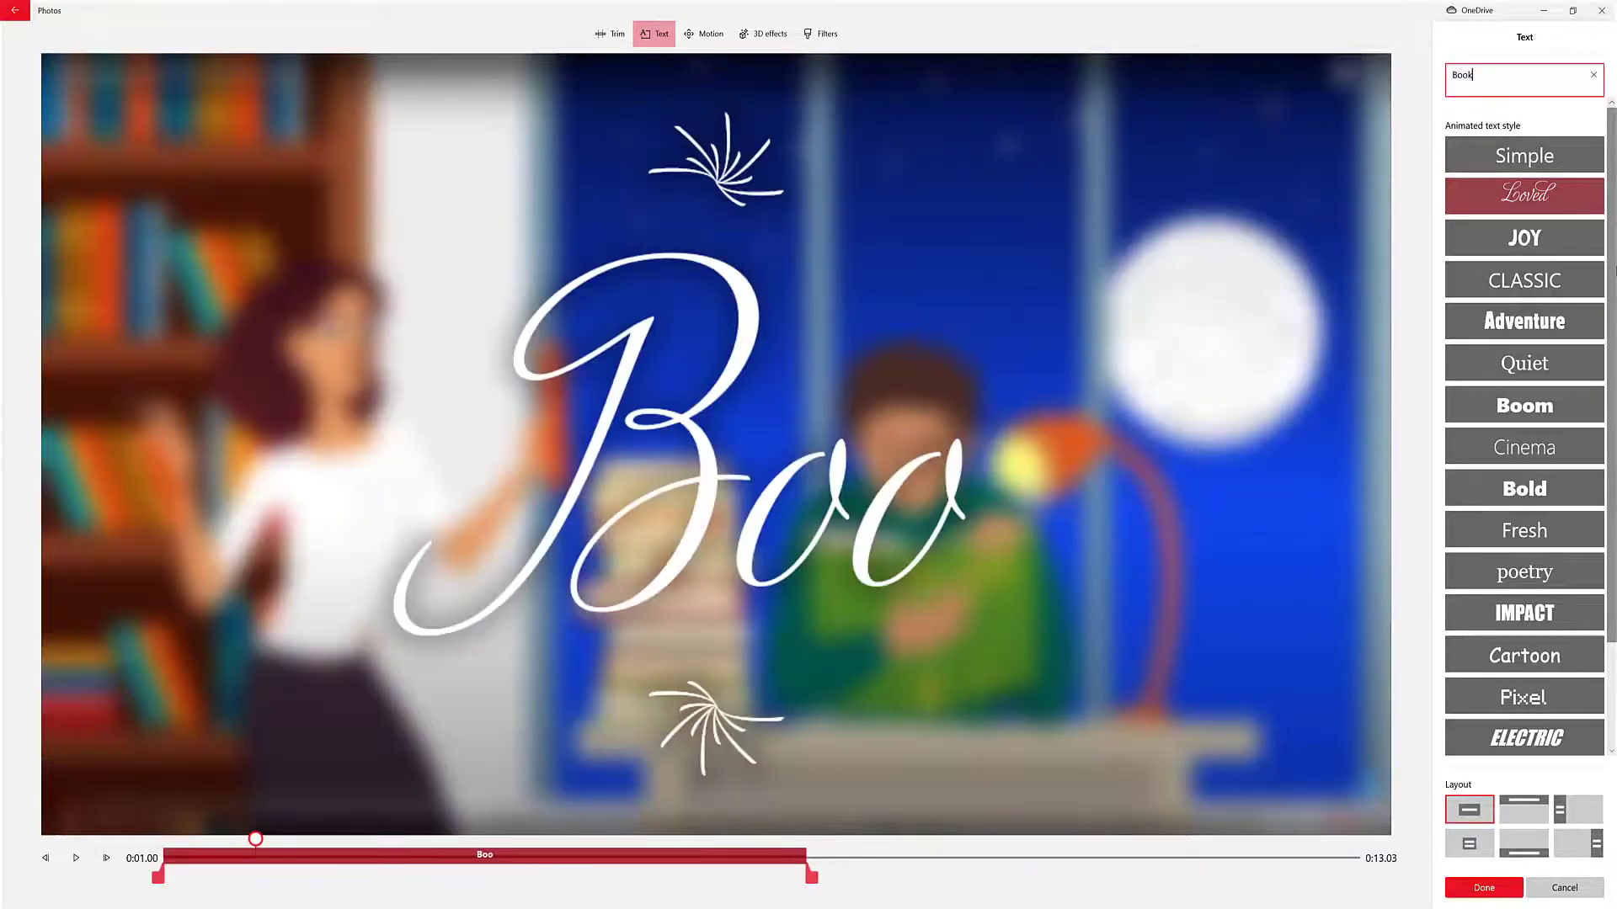
type("s and S")
type("tudy")
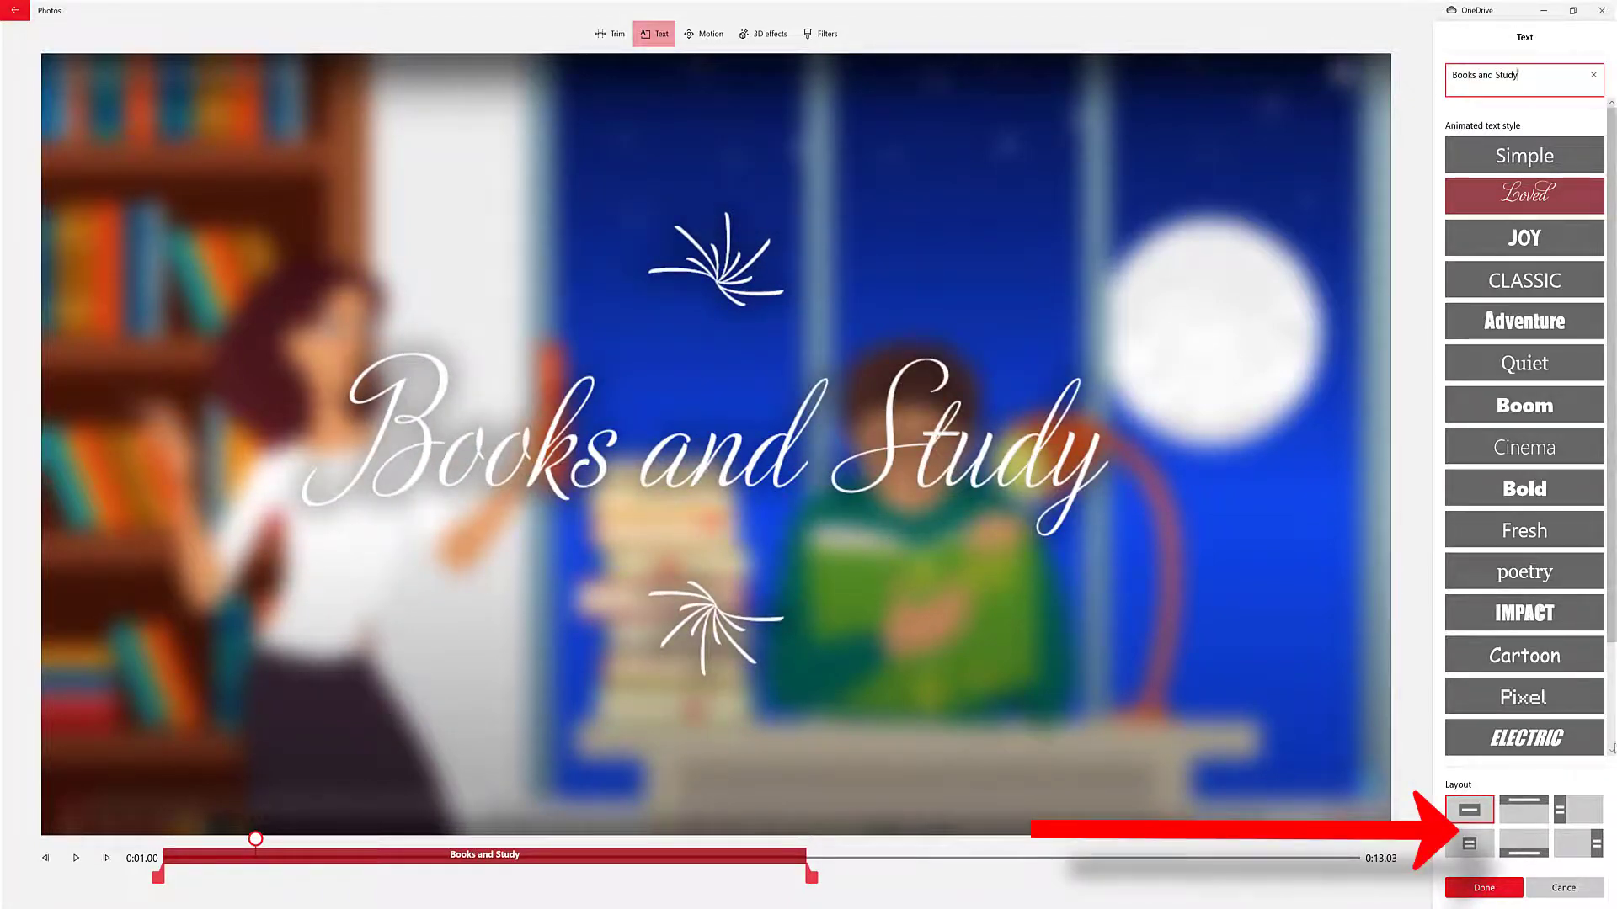
- Move the "Books and Study" text to the top-of-frame layout, extend it to the clip's end at 0:13.03, and apply it
left_click(1522, 810)
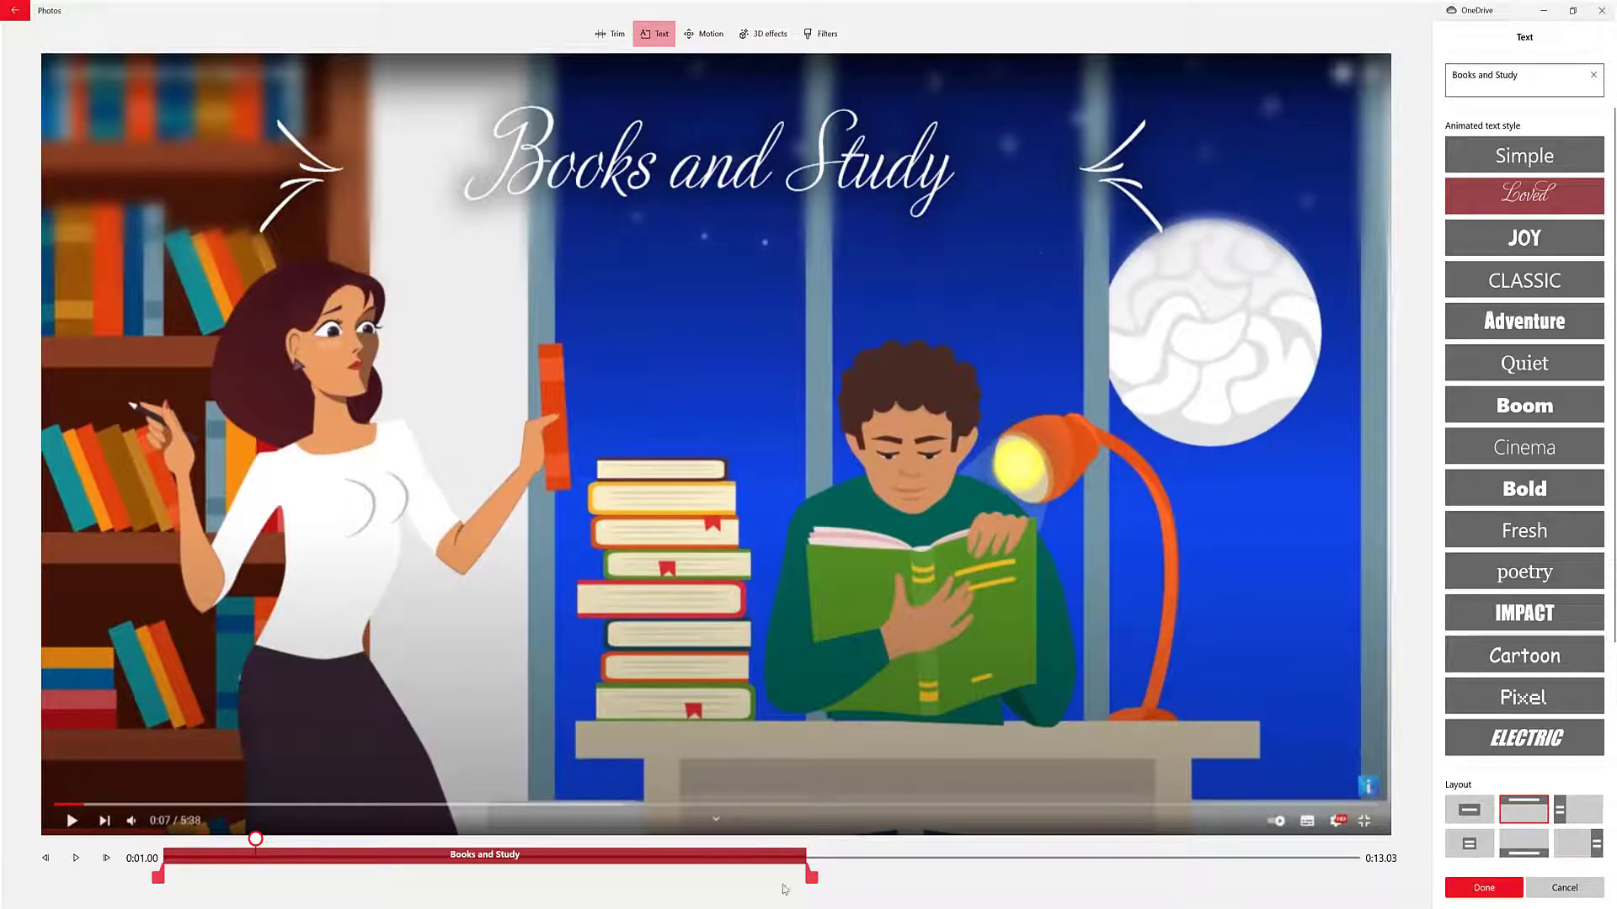
left_click_drag(811, 880, 1369, 874)
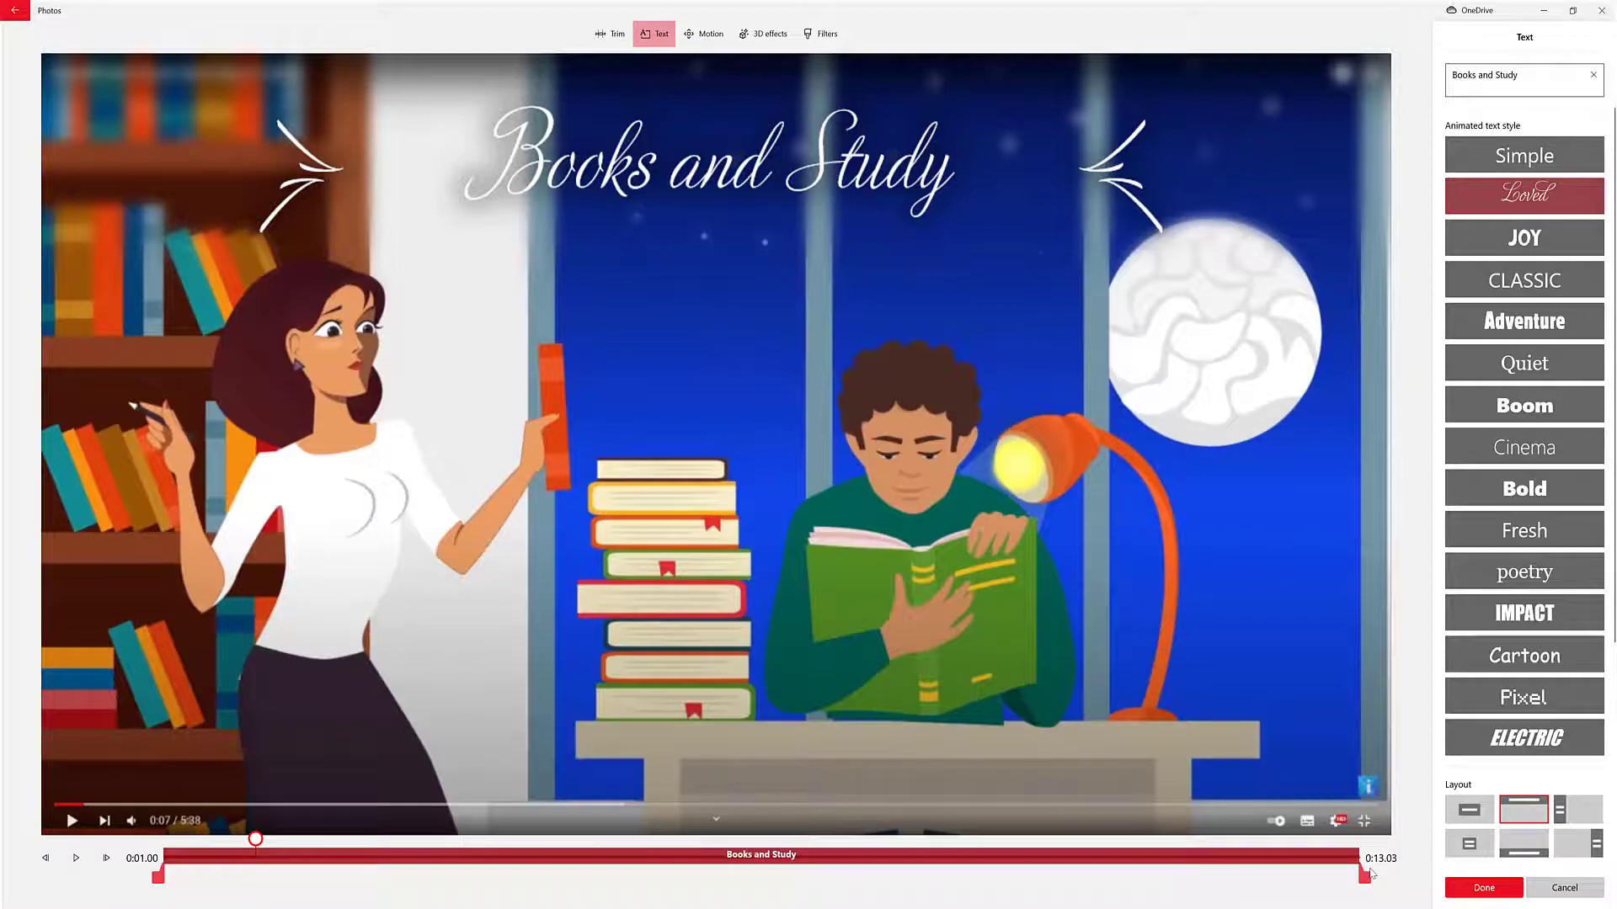
left_click(1505, 891)
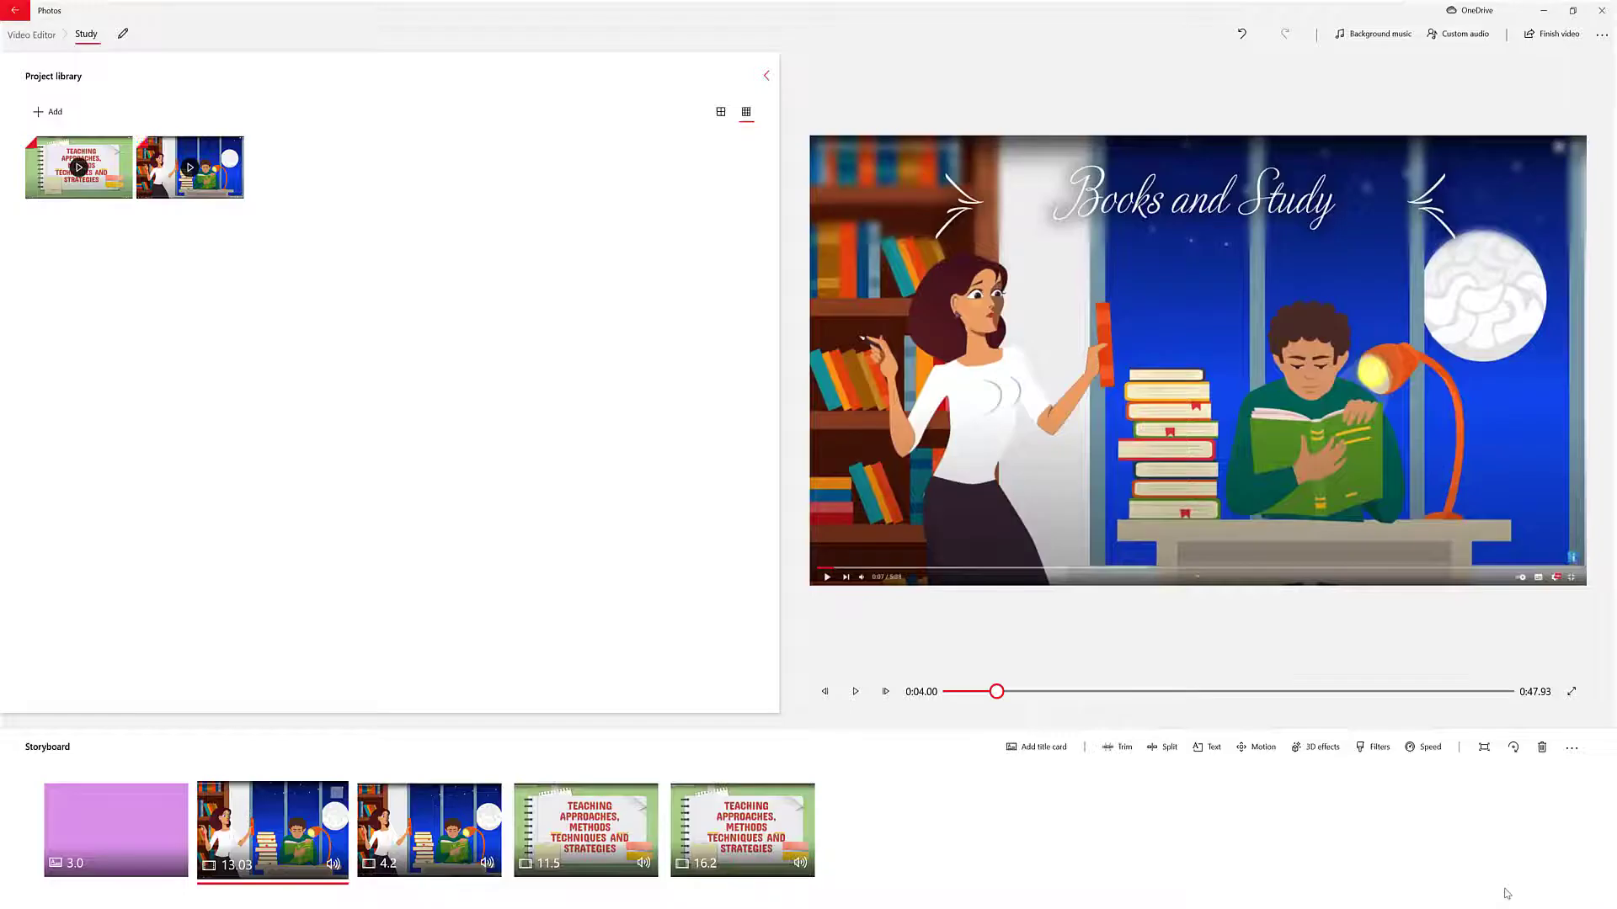